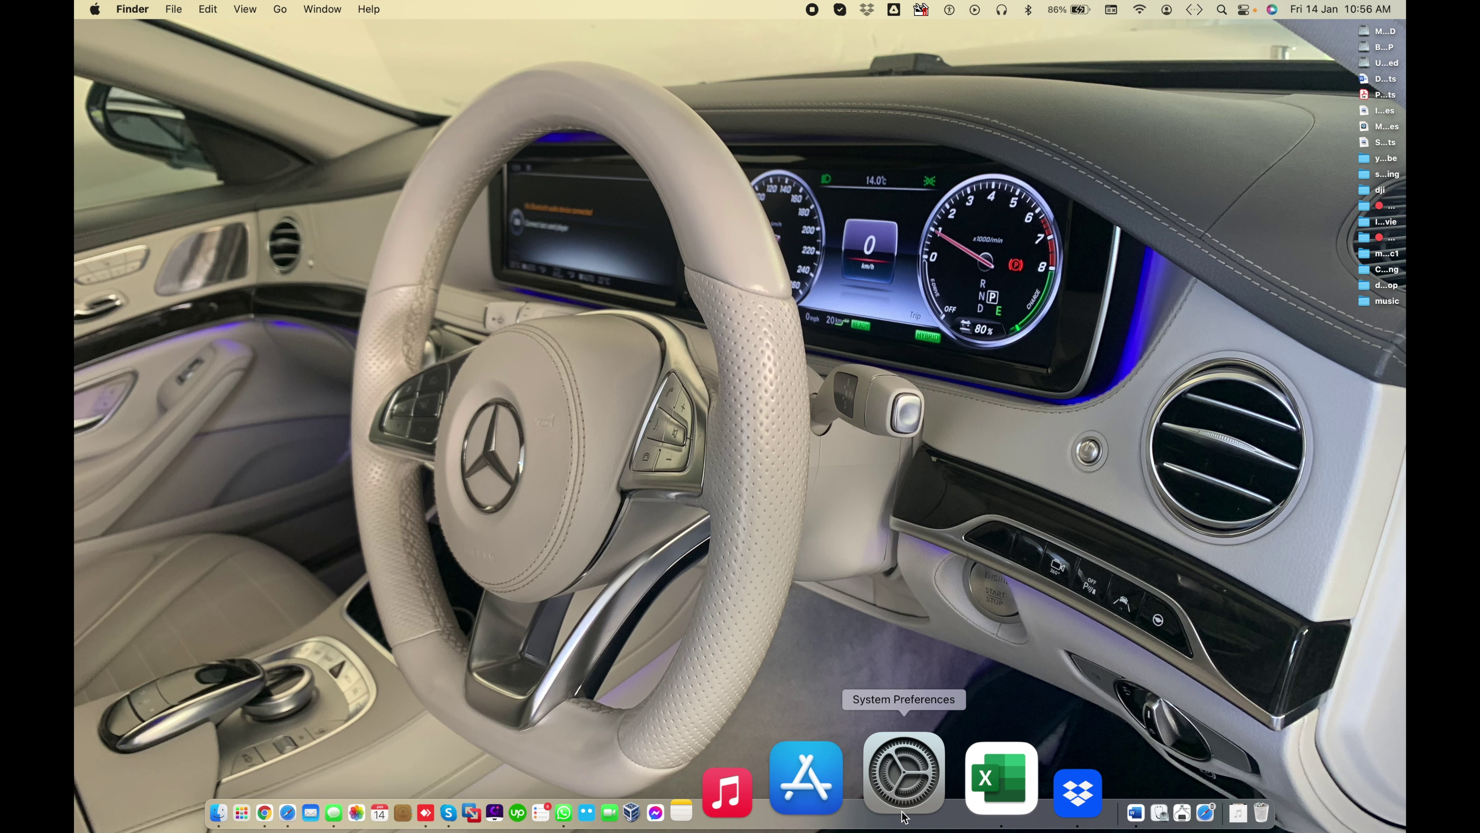
# Step: Launch System Preferences from the Dock, close it, and reopen it from the Apple menu
pyautogui.click(904, 813)
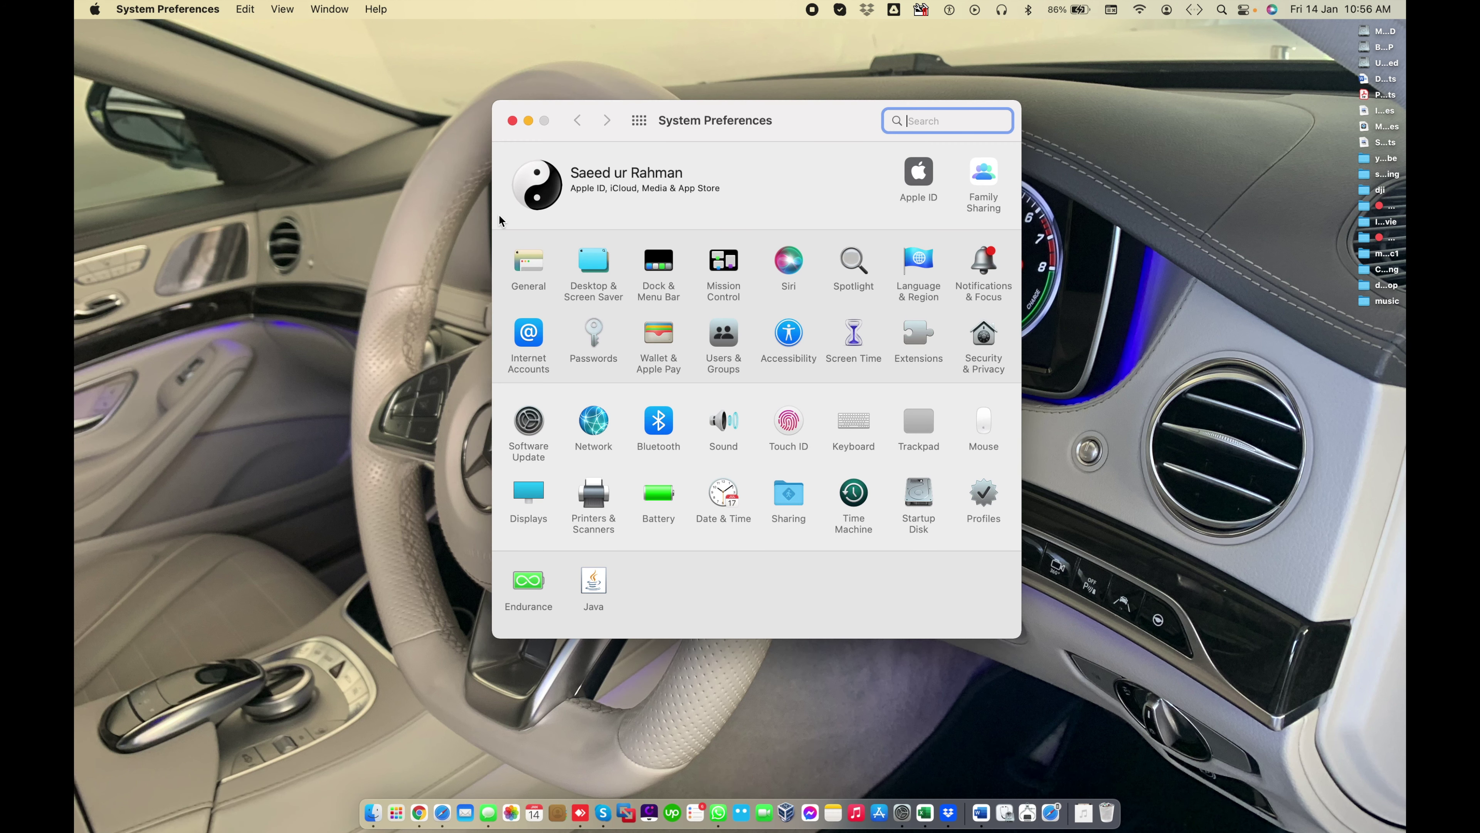
pyautogui.click(513, 120)
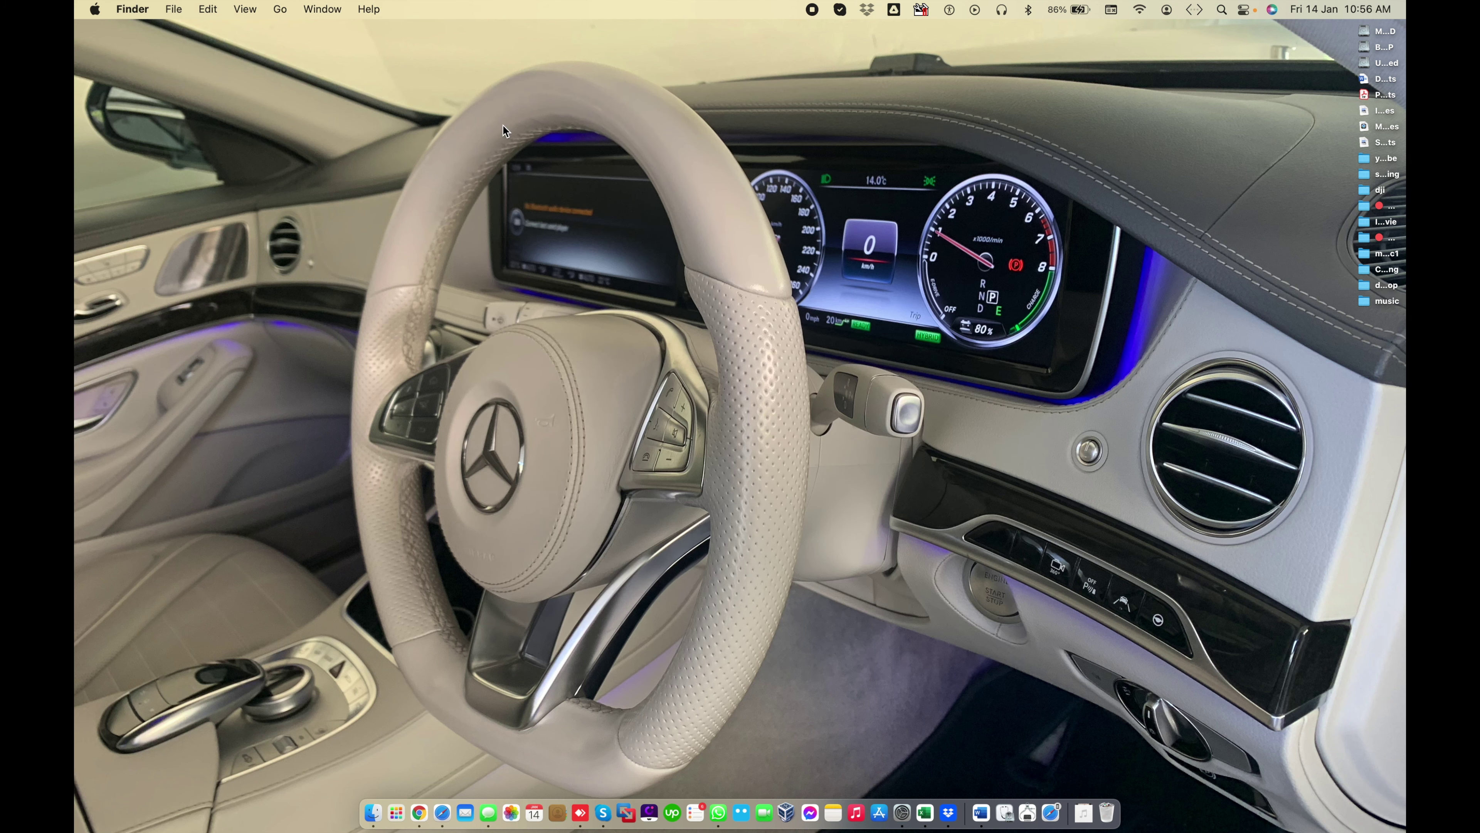
pyautogui.click(95, 8)
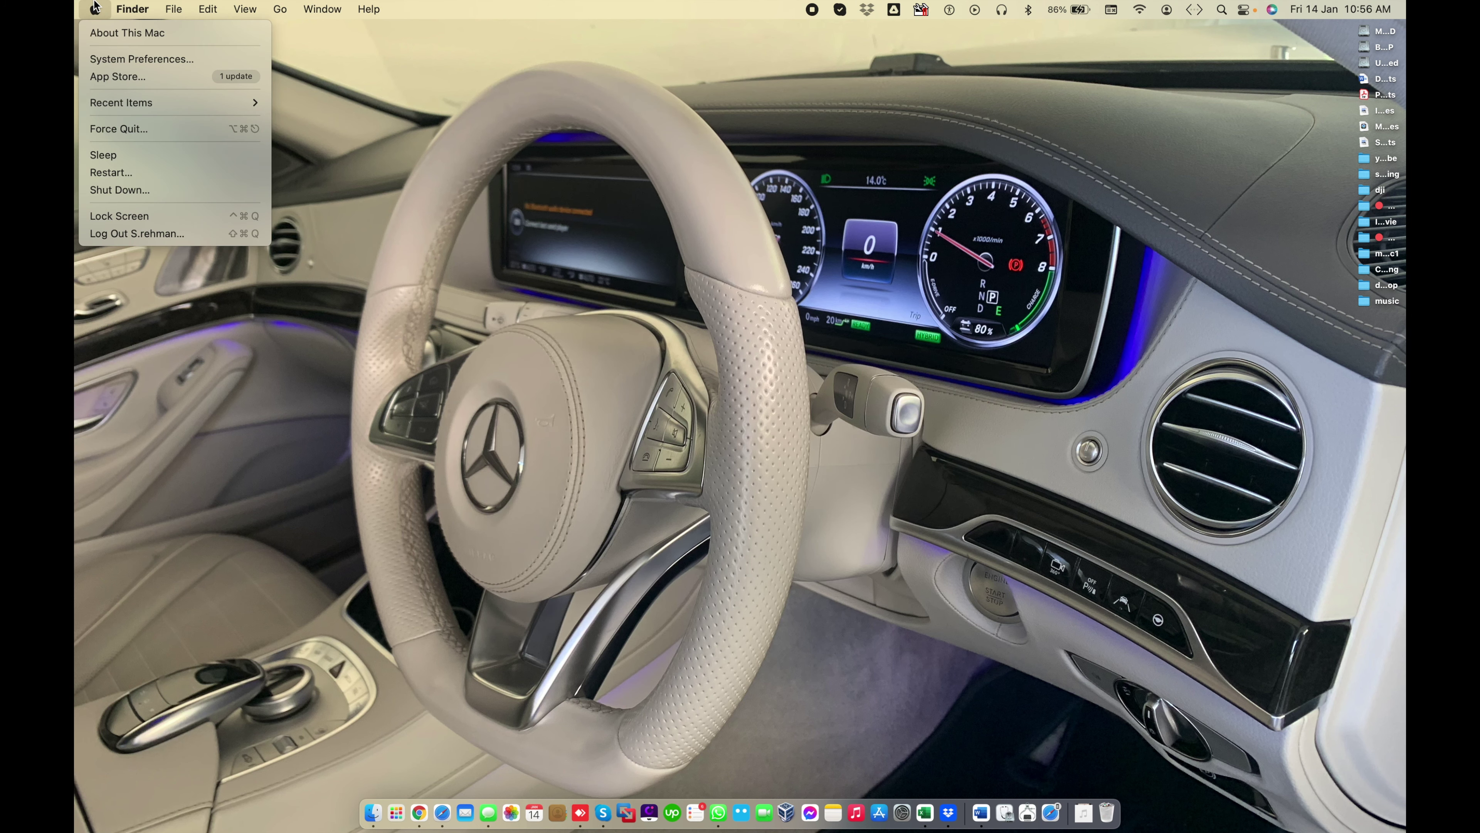
pyautogui.click(116, 59)
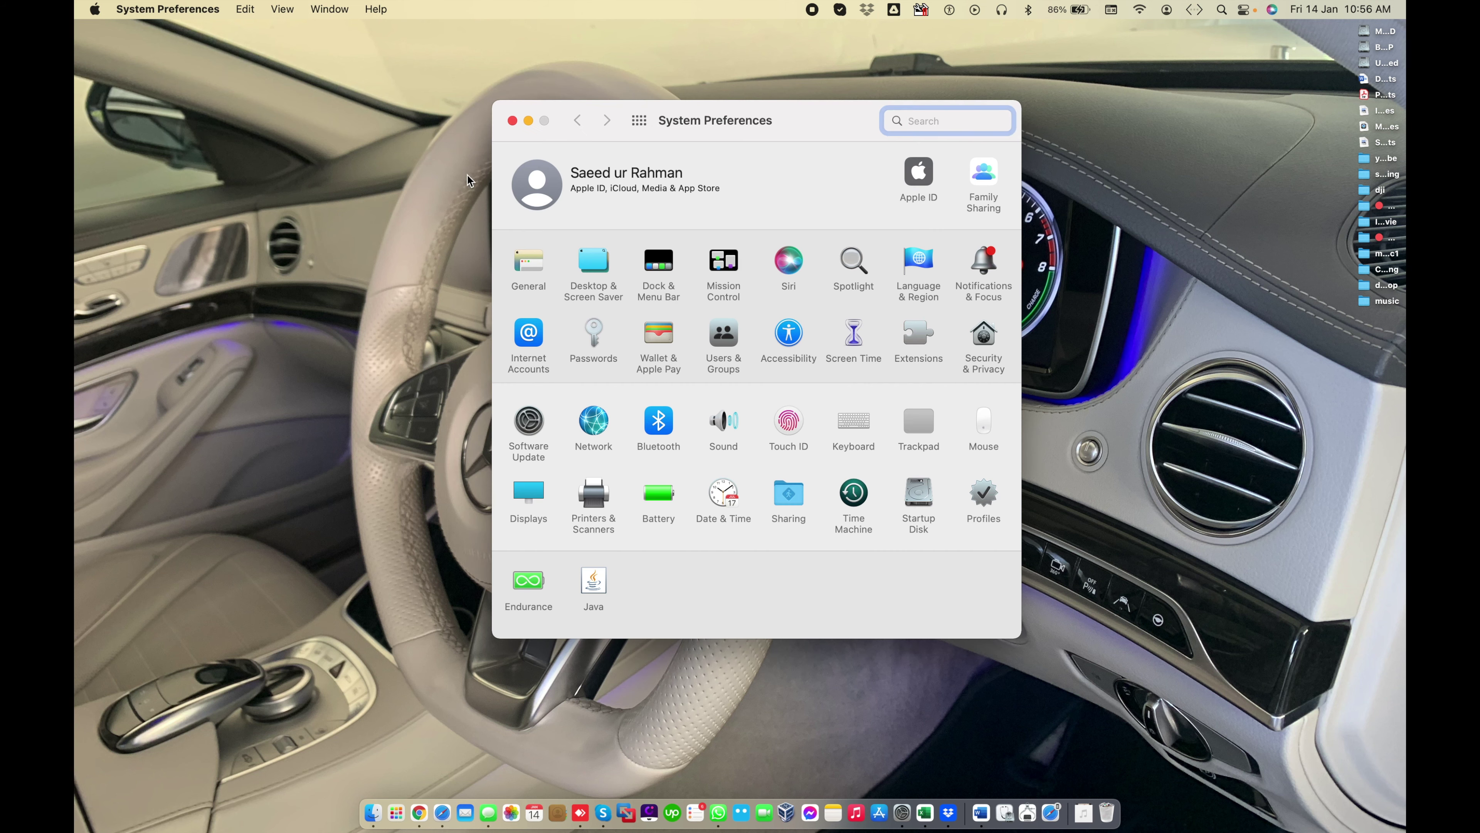
# Step: Preview the Apple ID, Family Sharing and General panes, returning to the overview each time
pyautogui.click(918, 175)
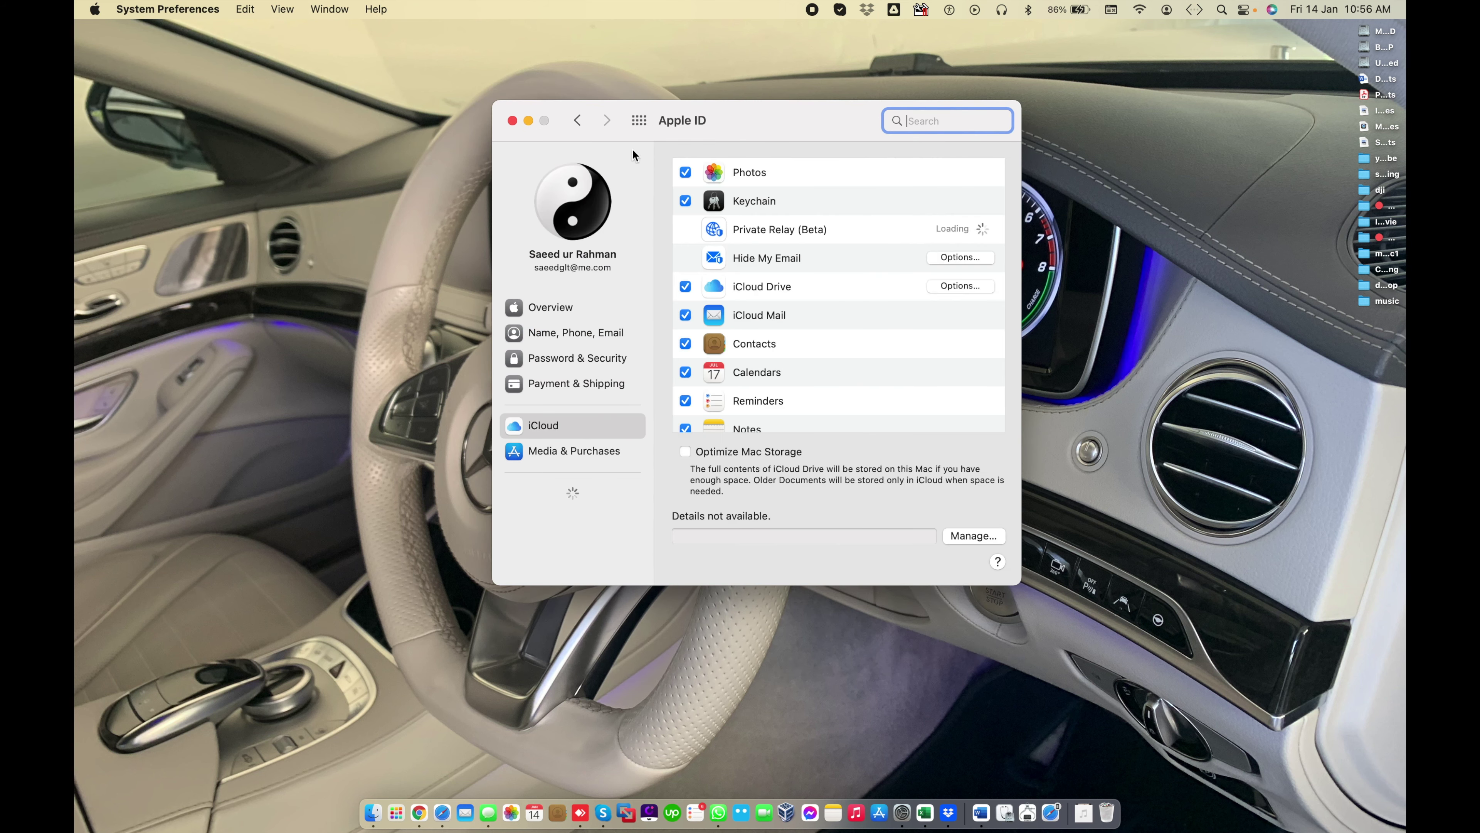
pyautogui.click(577, 120)
pyautogui.click(983, 172)
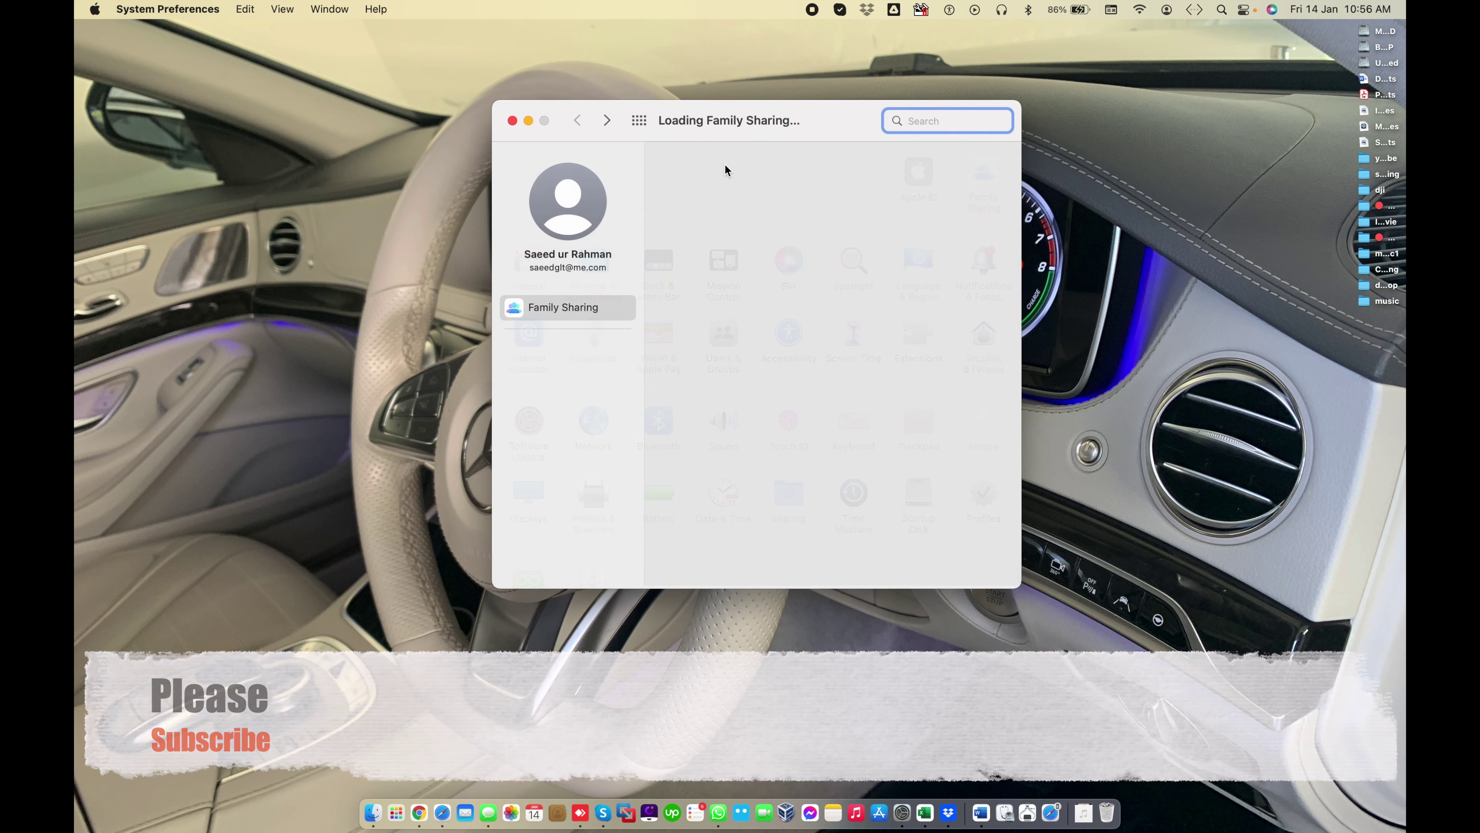
pyautogui.click(578, 120)
pyautogui.click(522, 271)
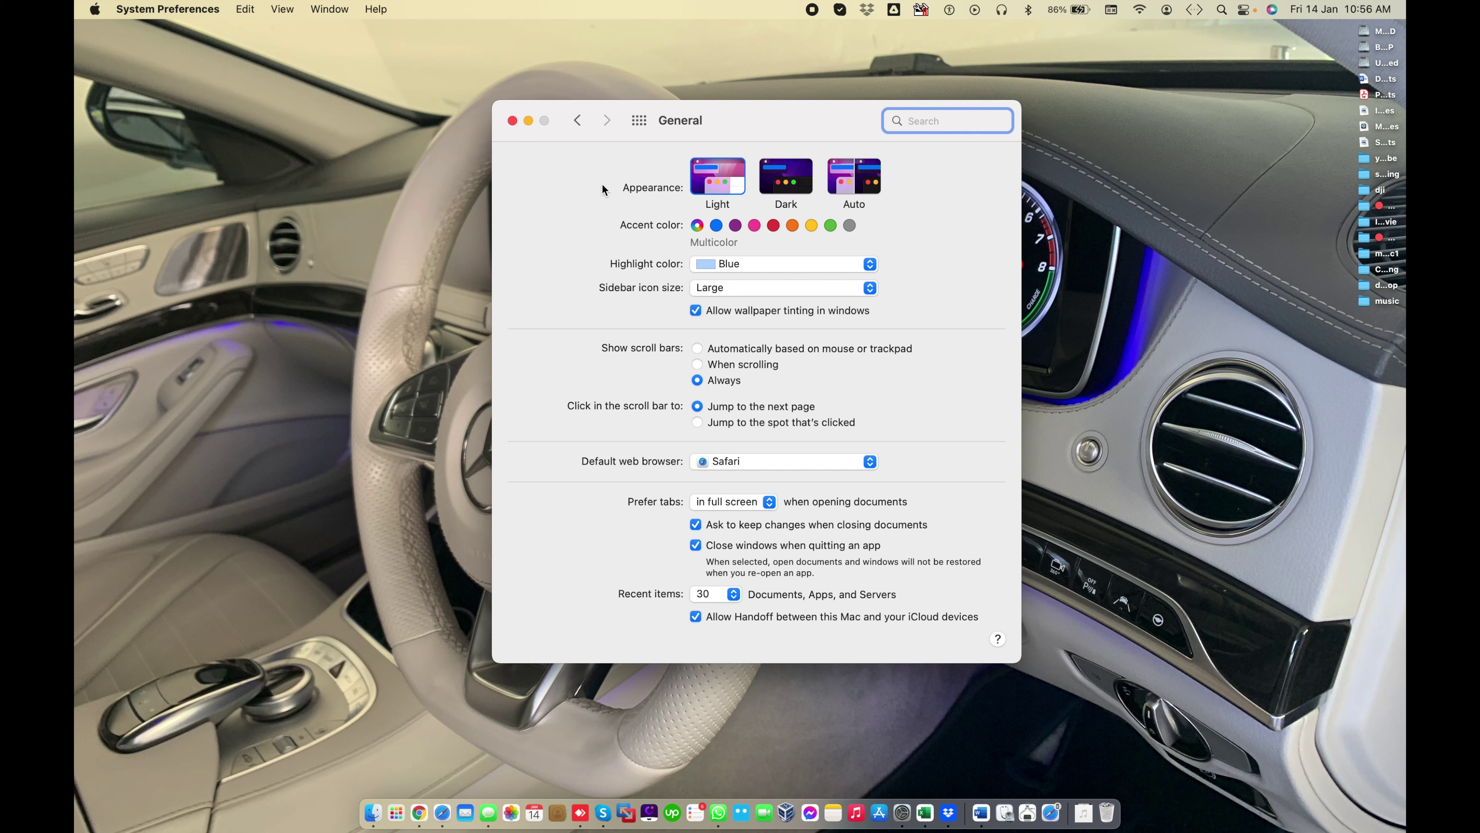
pyautogui.click(578, 120)
# Step: Preview the Desktop & Screen Saver and Dock & Menu Bar panes, then return to the overview
pyautogui.click(590, 273)
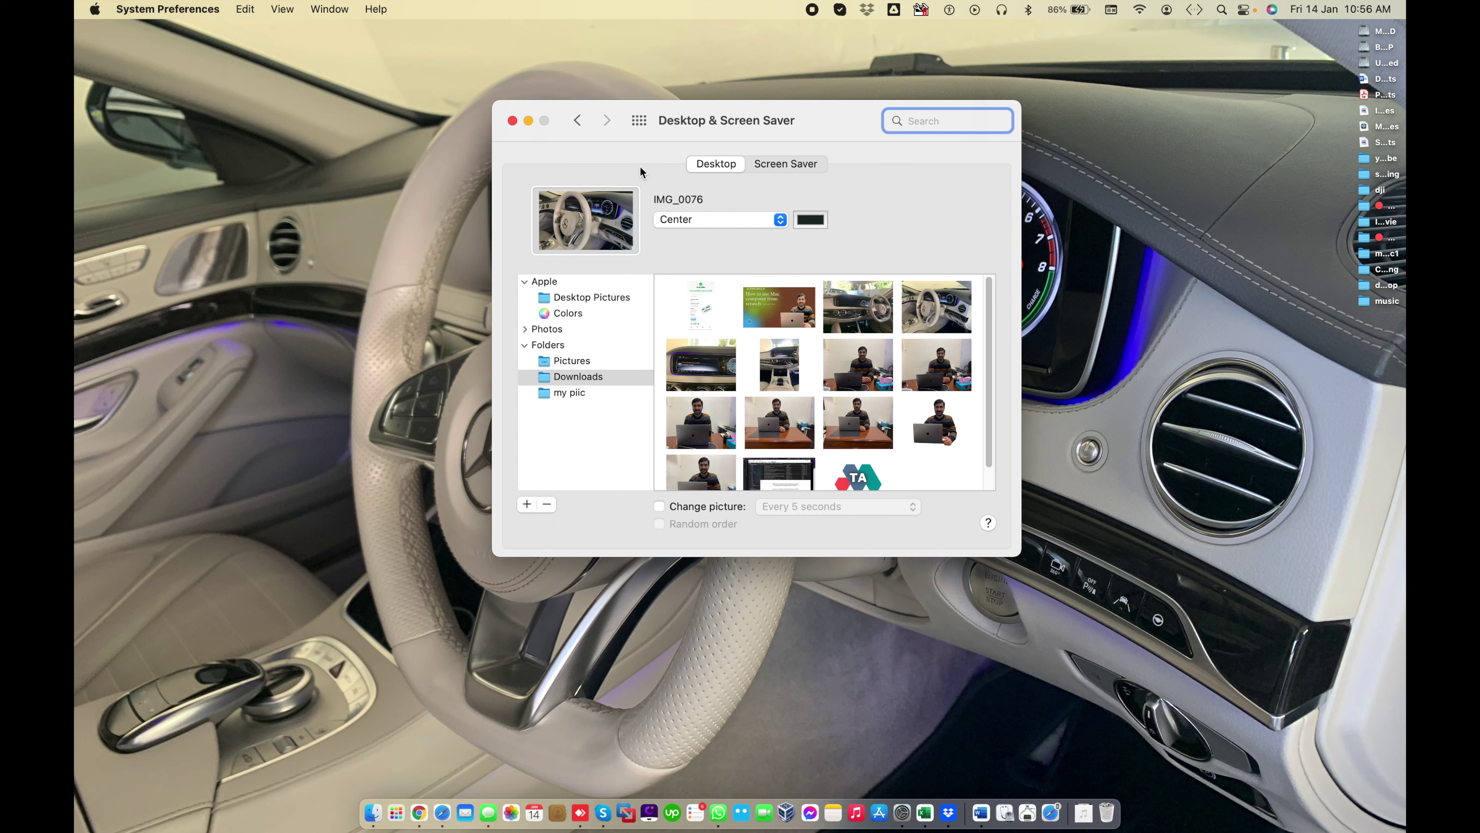
pyautogui.click(578, 120)
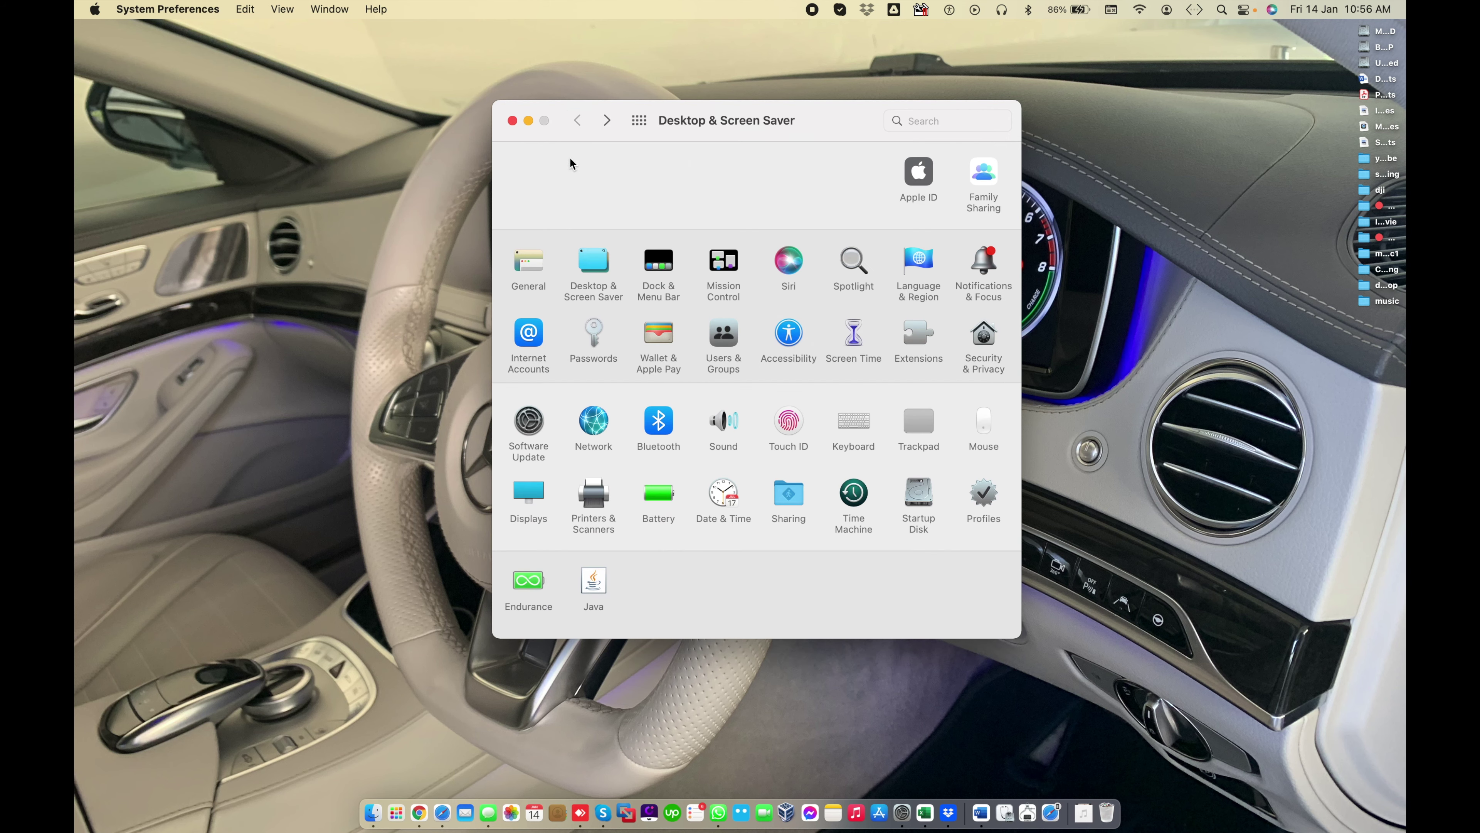
pyautogui.click(659, 267)
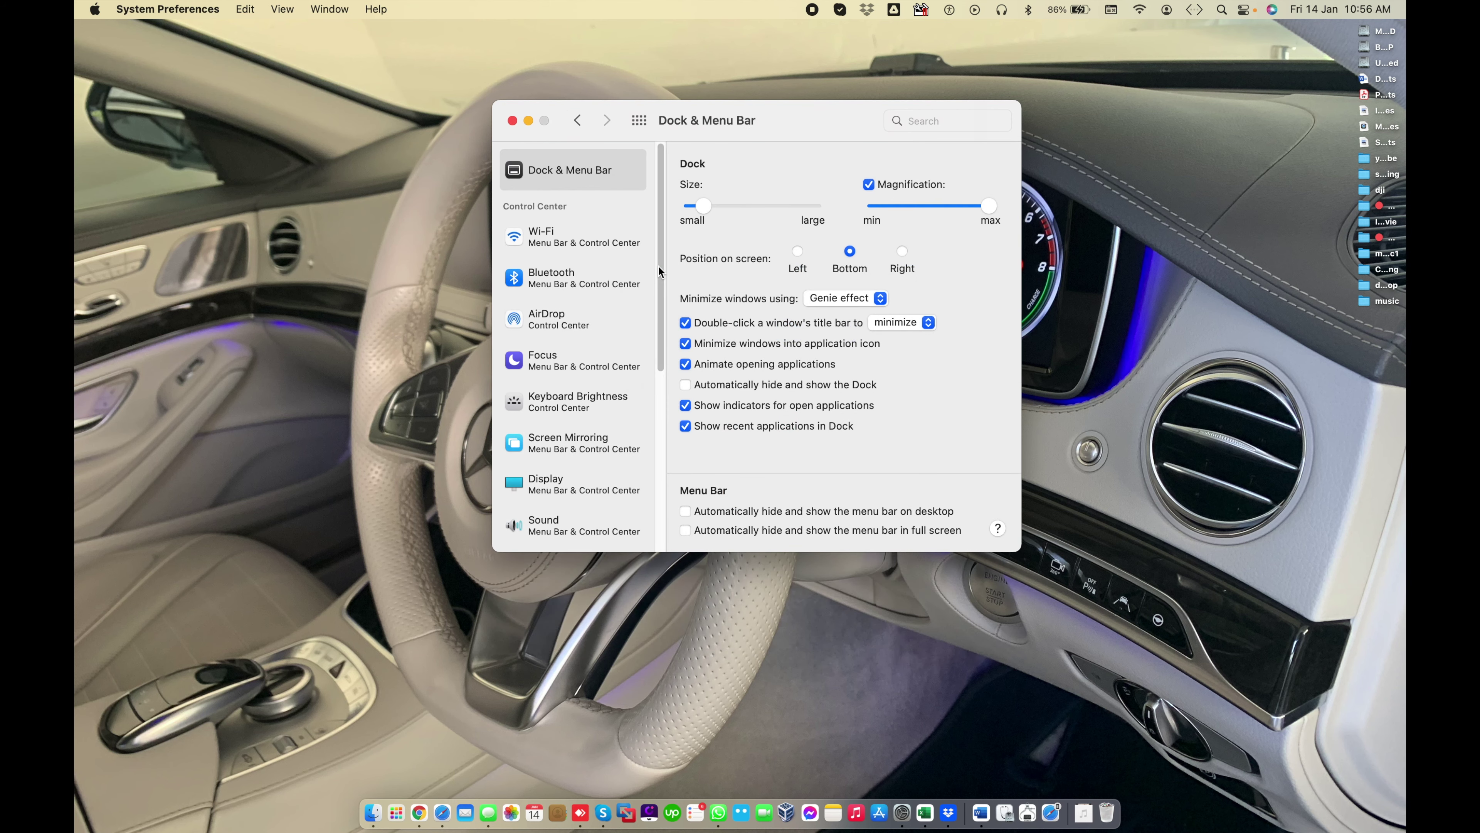
pyautogui.scroll(-5, 583, 379)
pyautogui.scroll(5, 583, 379)
pyautogui.click(577, 120)
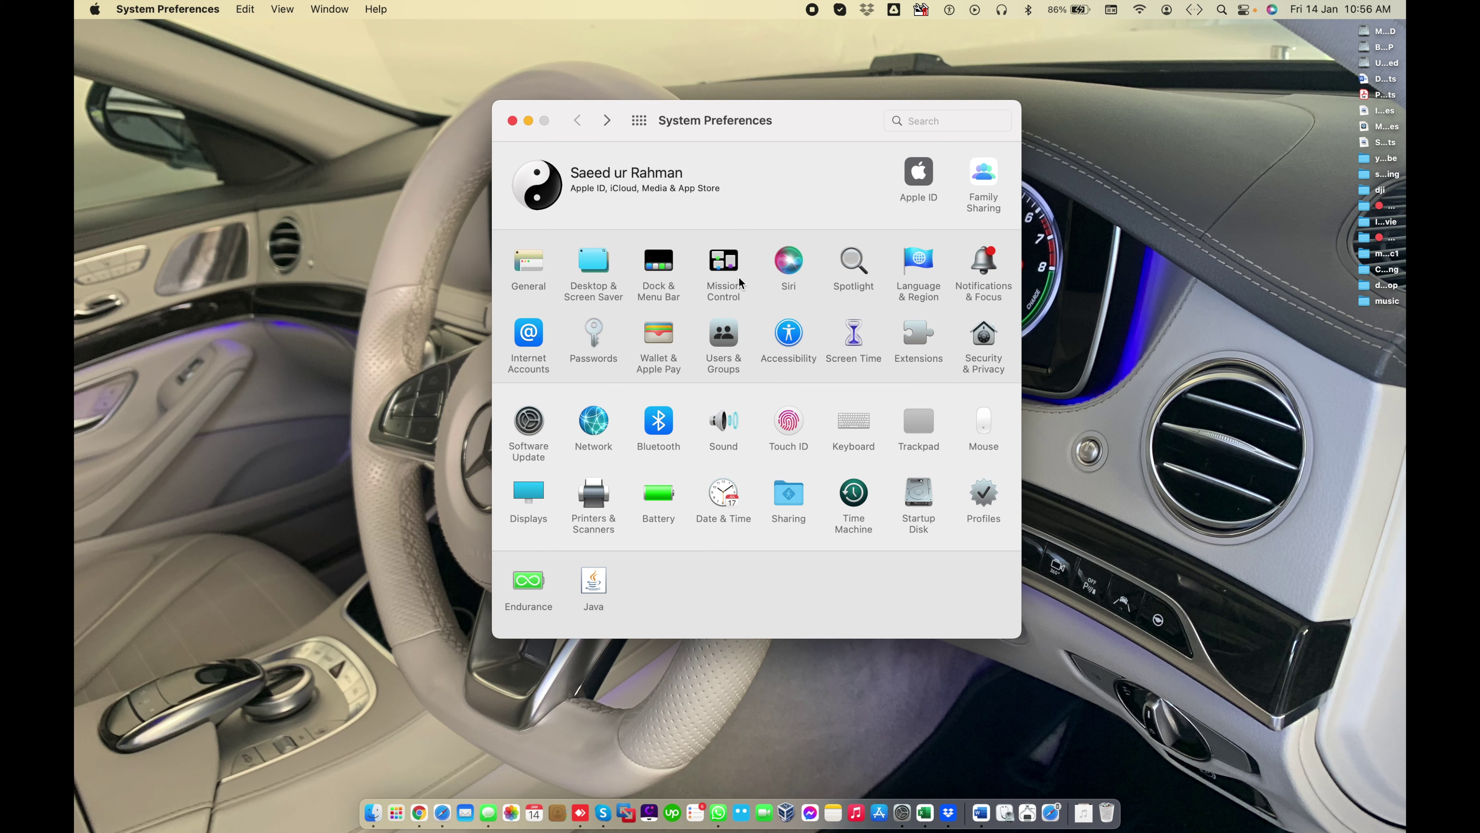
# Step: Open the Mission Control pane and bring up the Mission Control overview of spaces with F3
pyautogui.click(728, 264)
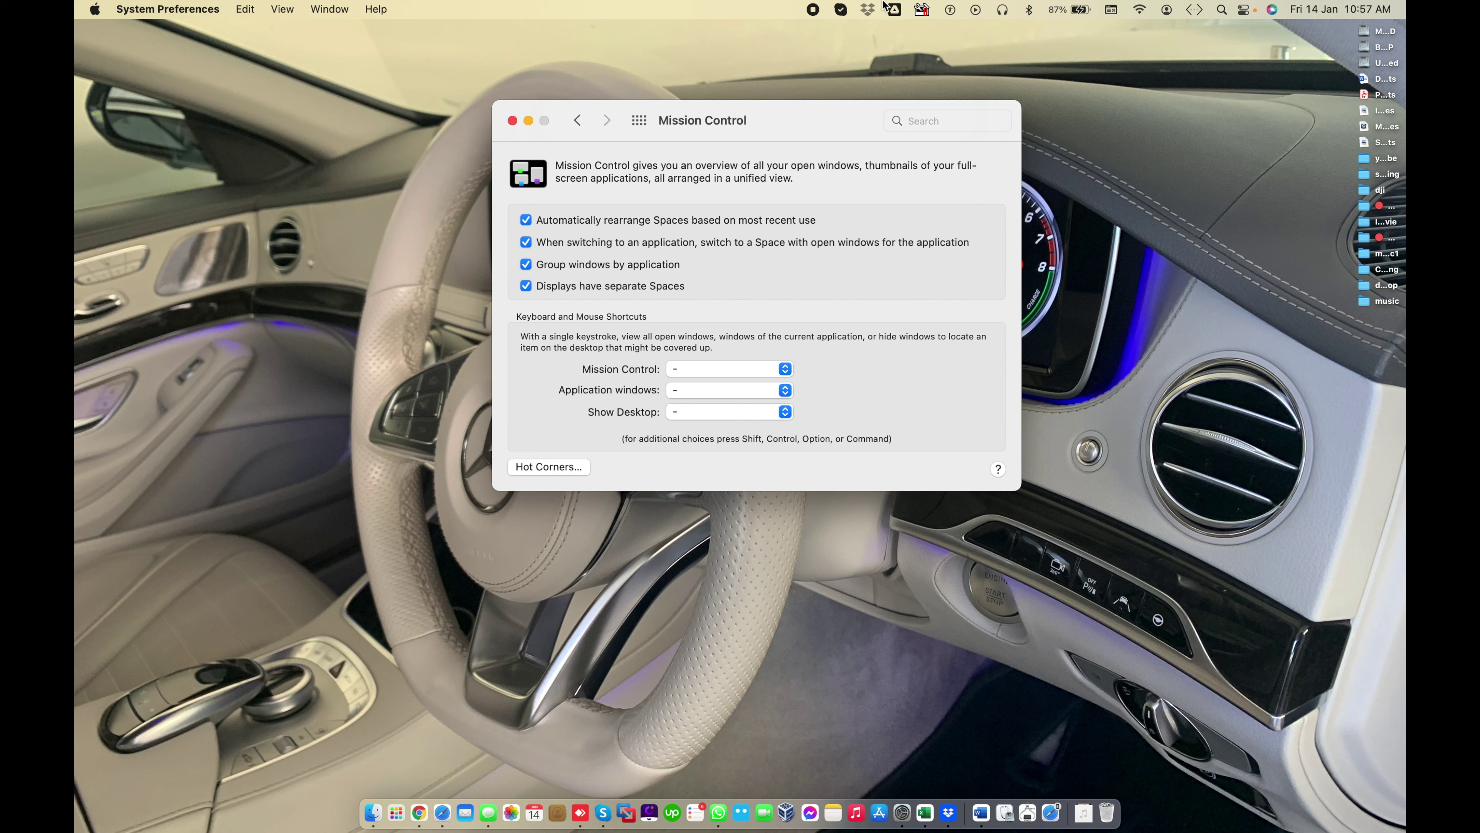
pyautogui.press('F3')
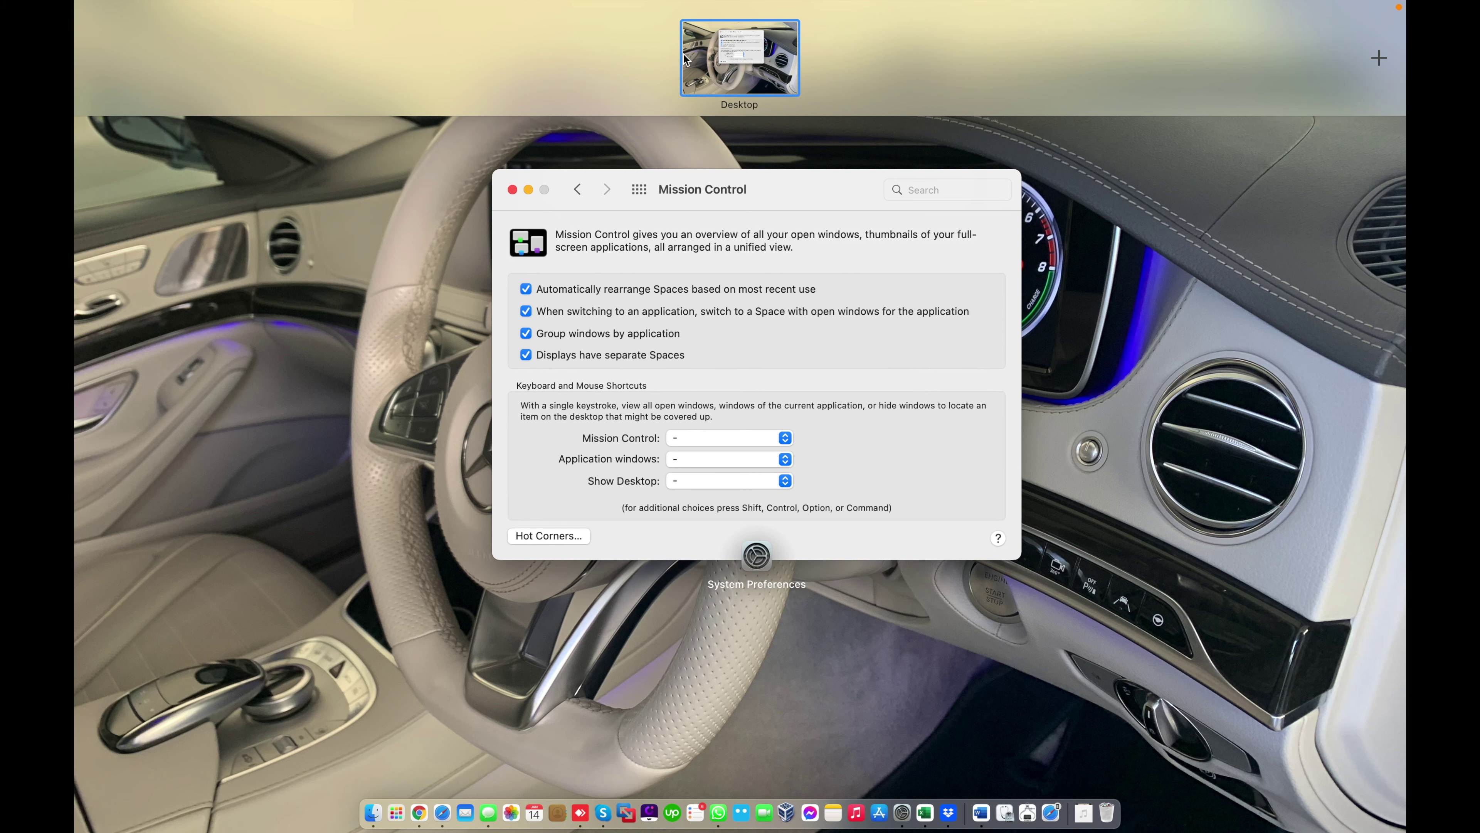
# Step: Add desktop spaces up to six in Mission Control, then close the overview
pyautogui.moveTo(1379, 58)
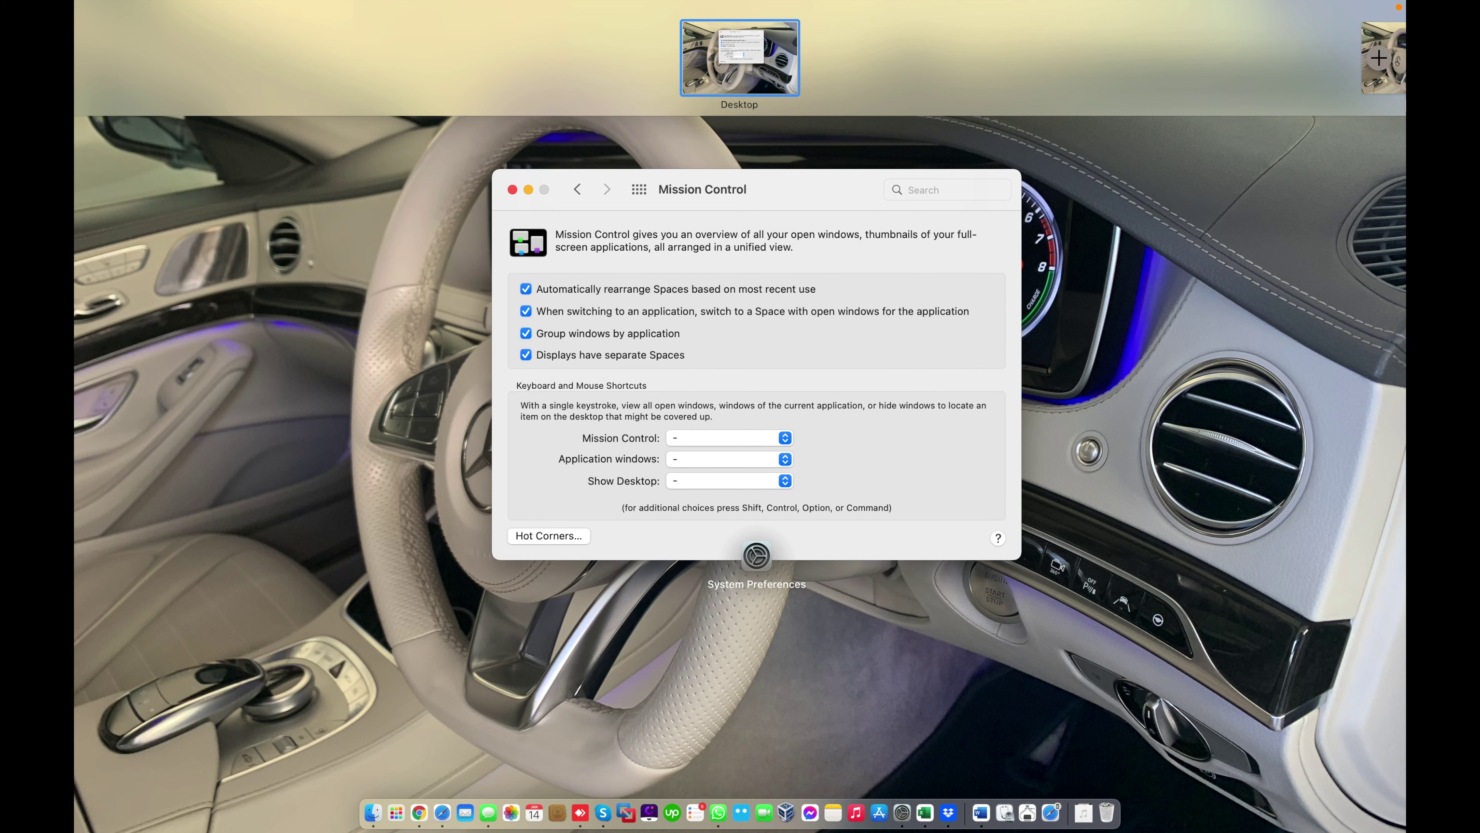
pyautogui.click(1379, 58)
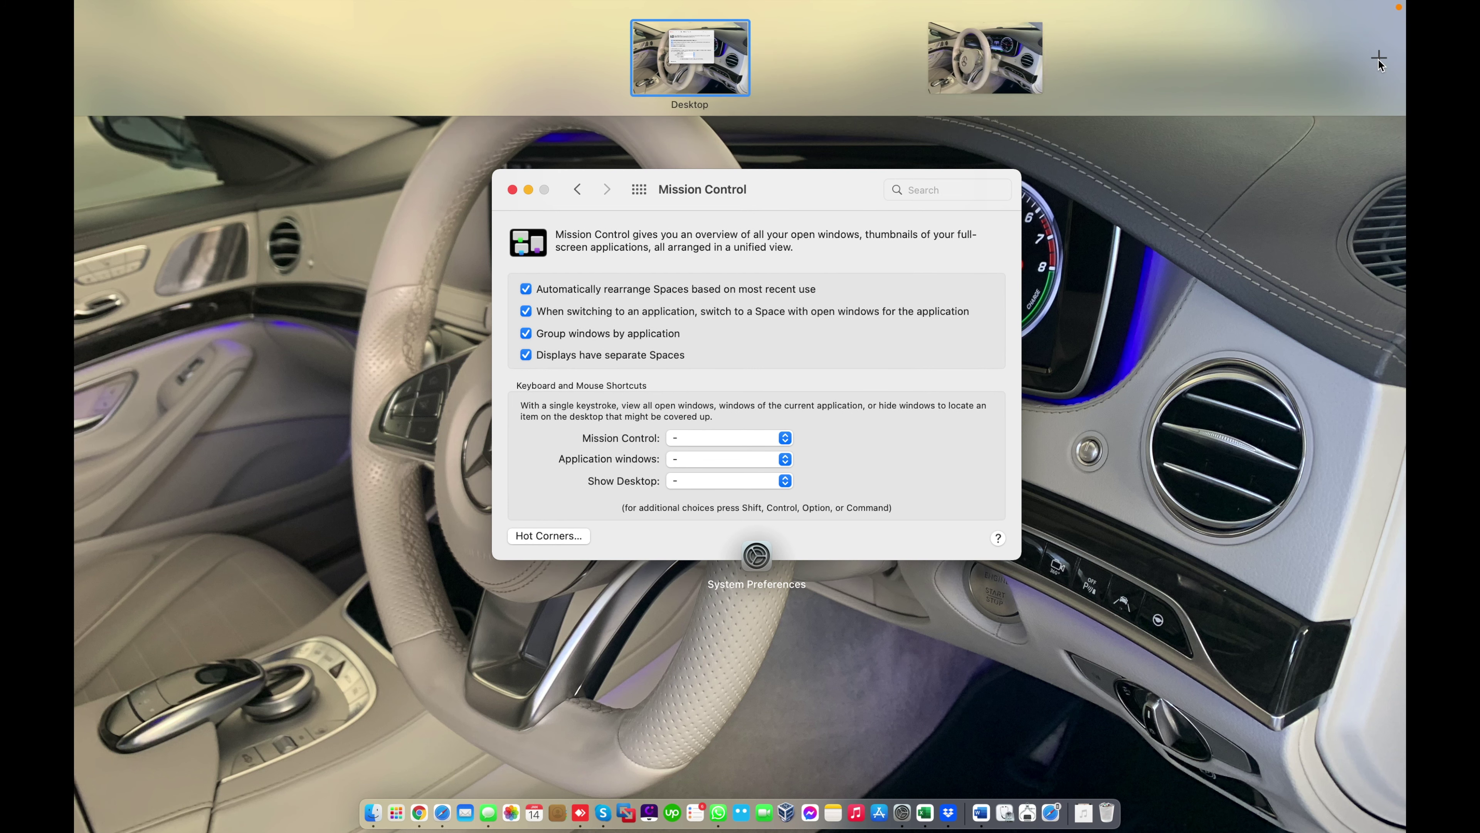
pyautogui.click(1379, 58)
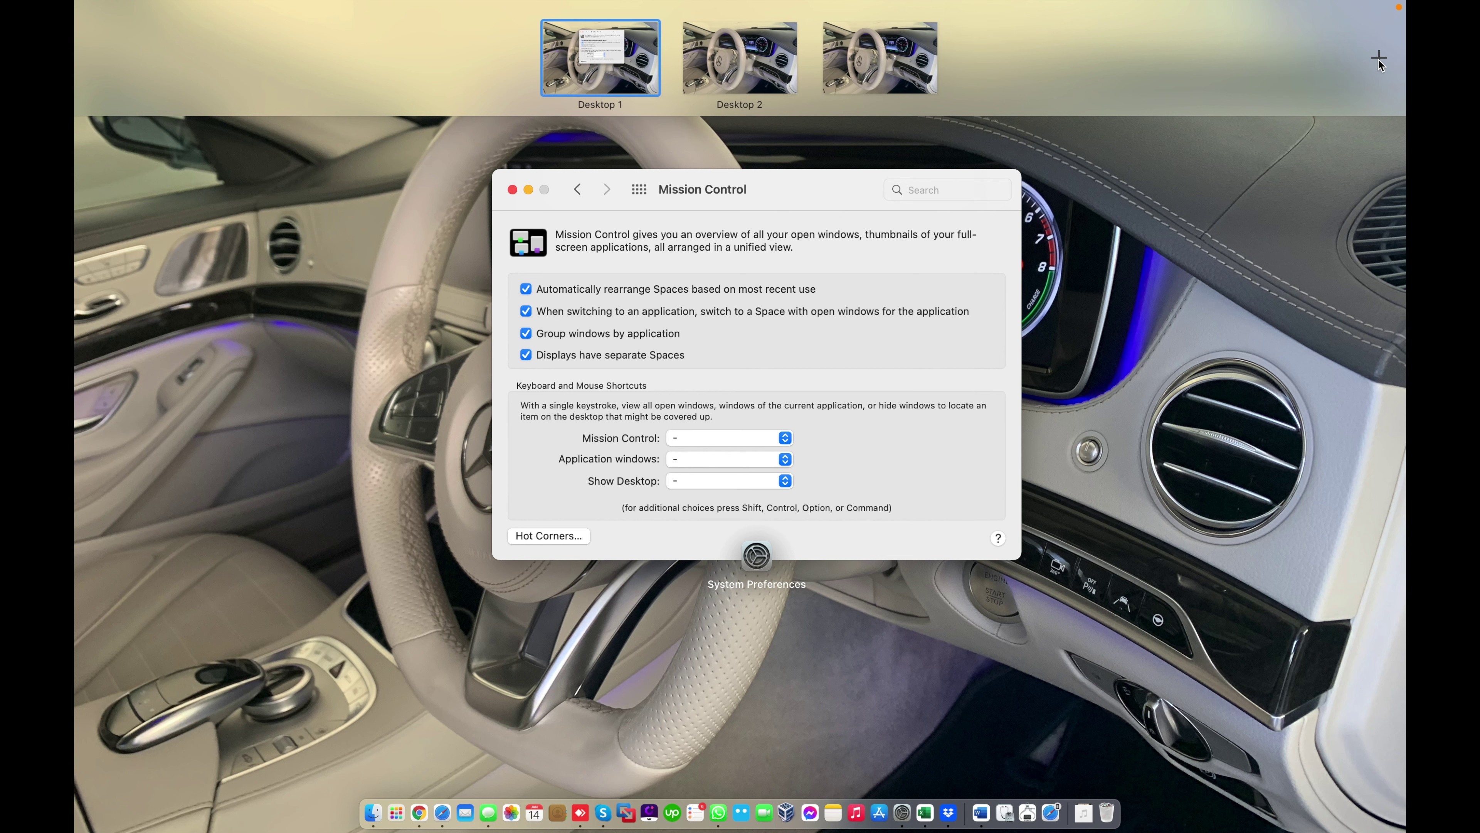
pyautogui.click(1379, 59)
pyautogui.click(1379, 58)
pyautogui.click(1379, 58)
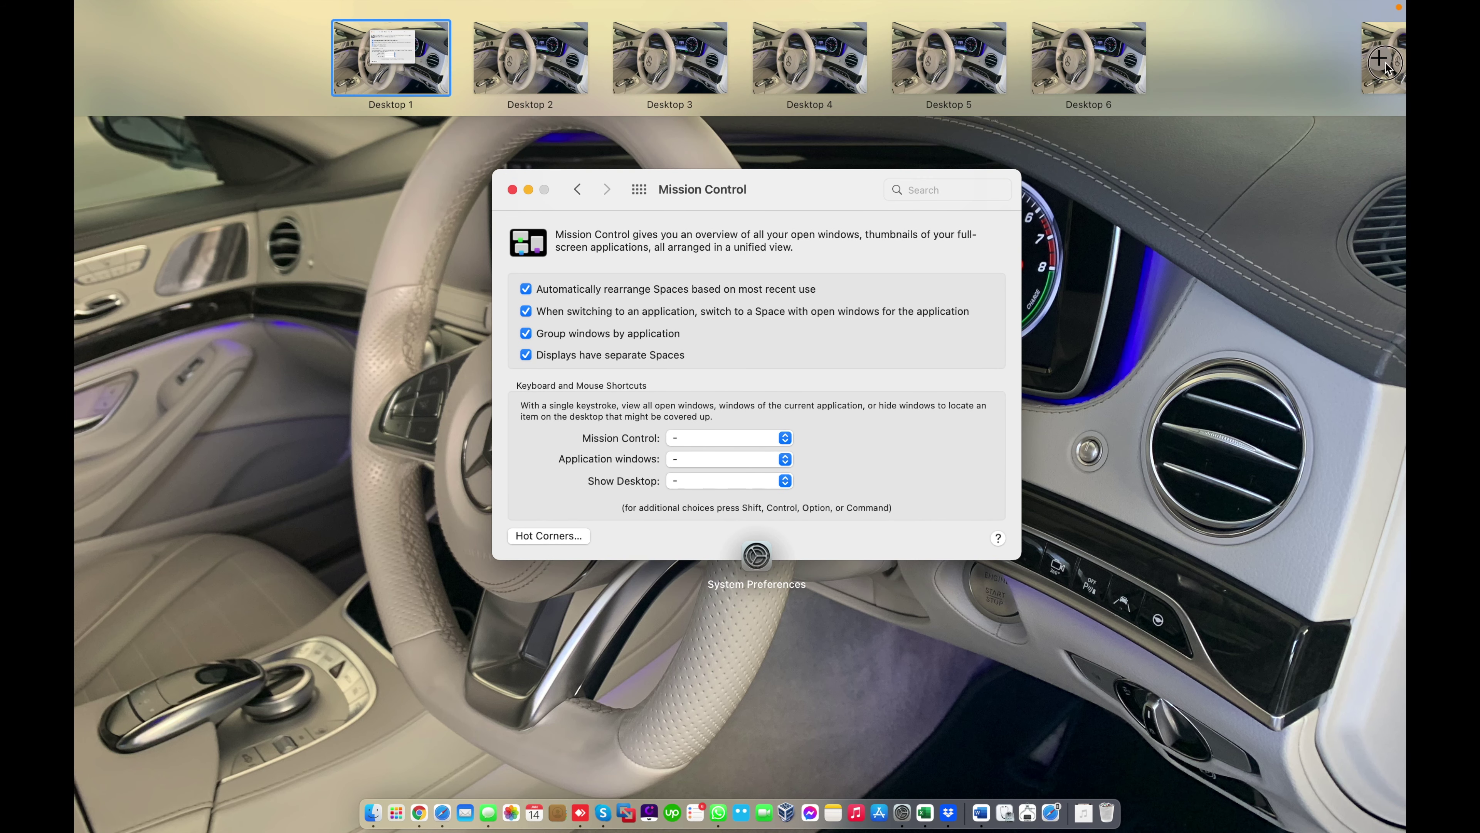
pyautogui.moveTo(1385, 61)
pyautogui.press('Escape')
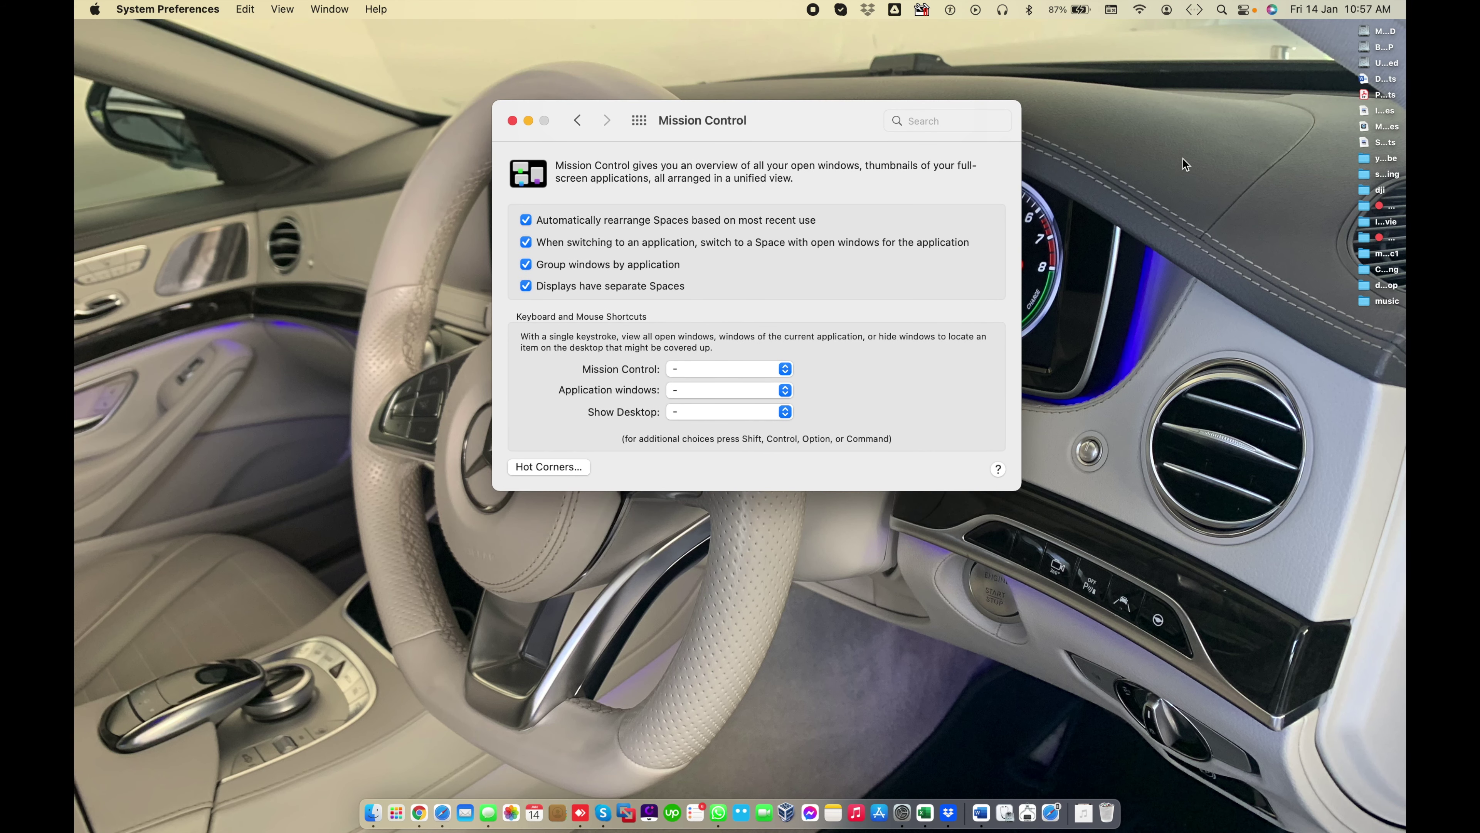
# Step: Reopen Mission Control, add an eighth and ninth desktop, and close it again
pyautogui.hotkey('ctrl', 'Up')
pyautogui.click(1392, 37)
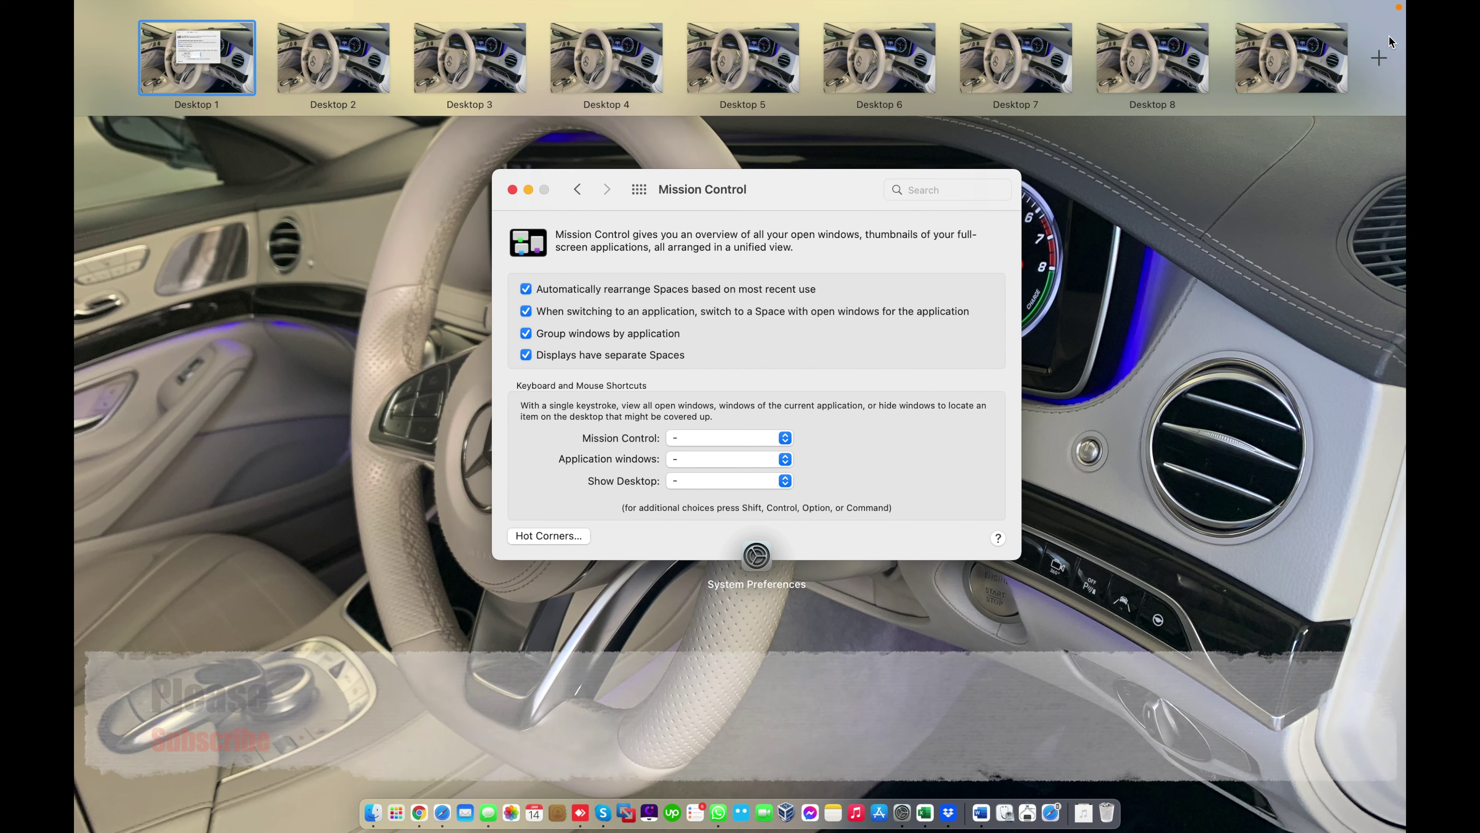
pyautogui.click(1392, 41)
pyautogui.press('Escape')
# Step: Reopen Mission Control and keep adding desktops up to the sixteenth
pyautogui.hotkey('ctrl', 'Up')
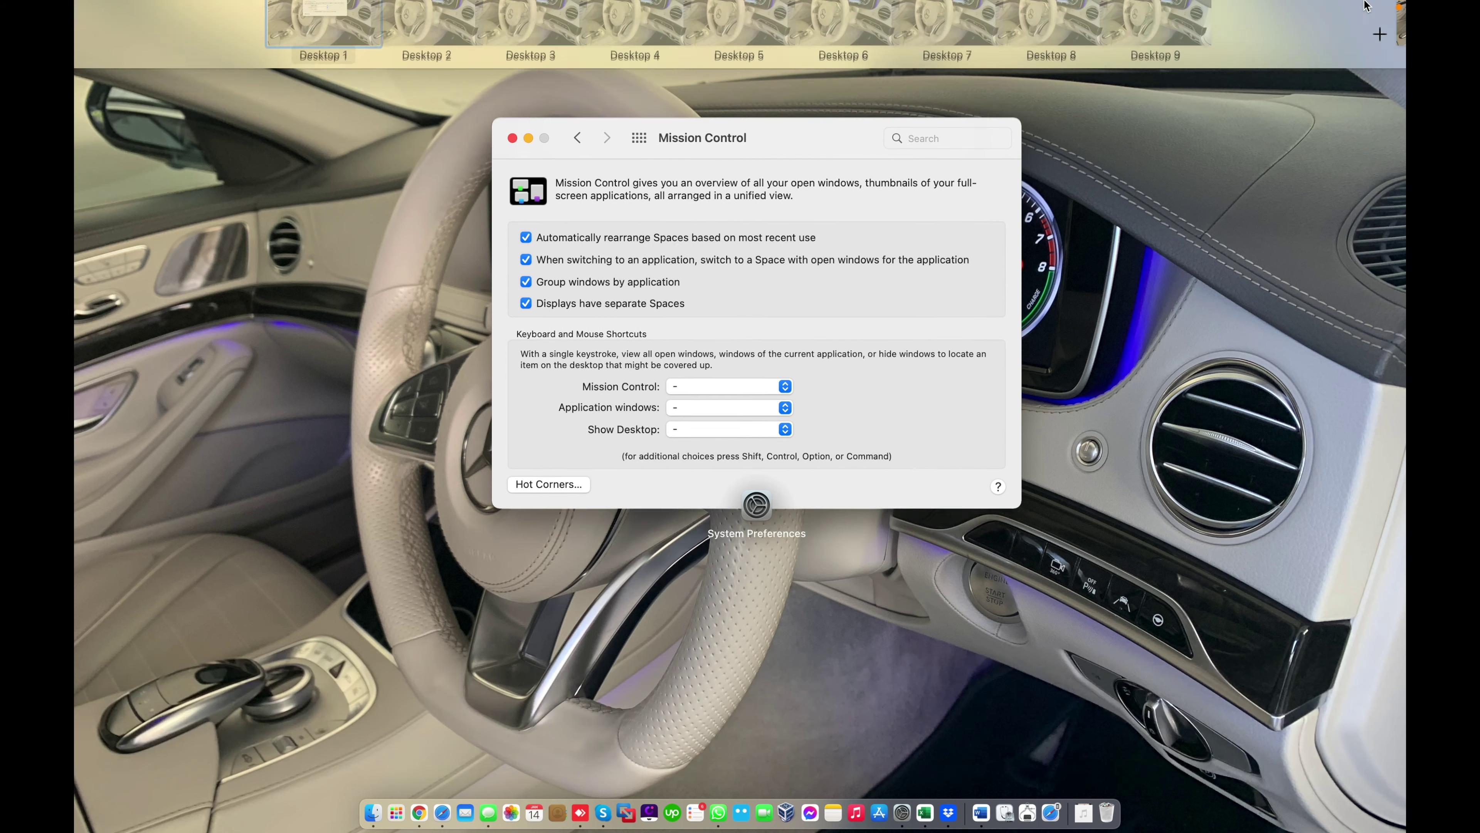
pyautogui.click(1380, 59)
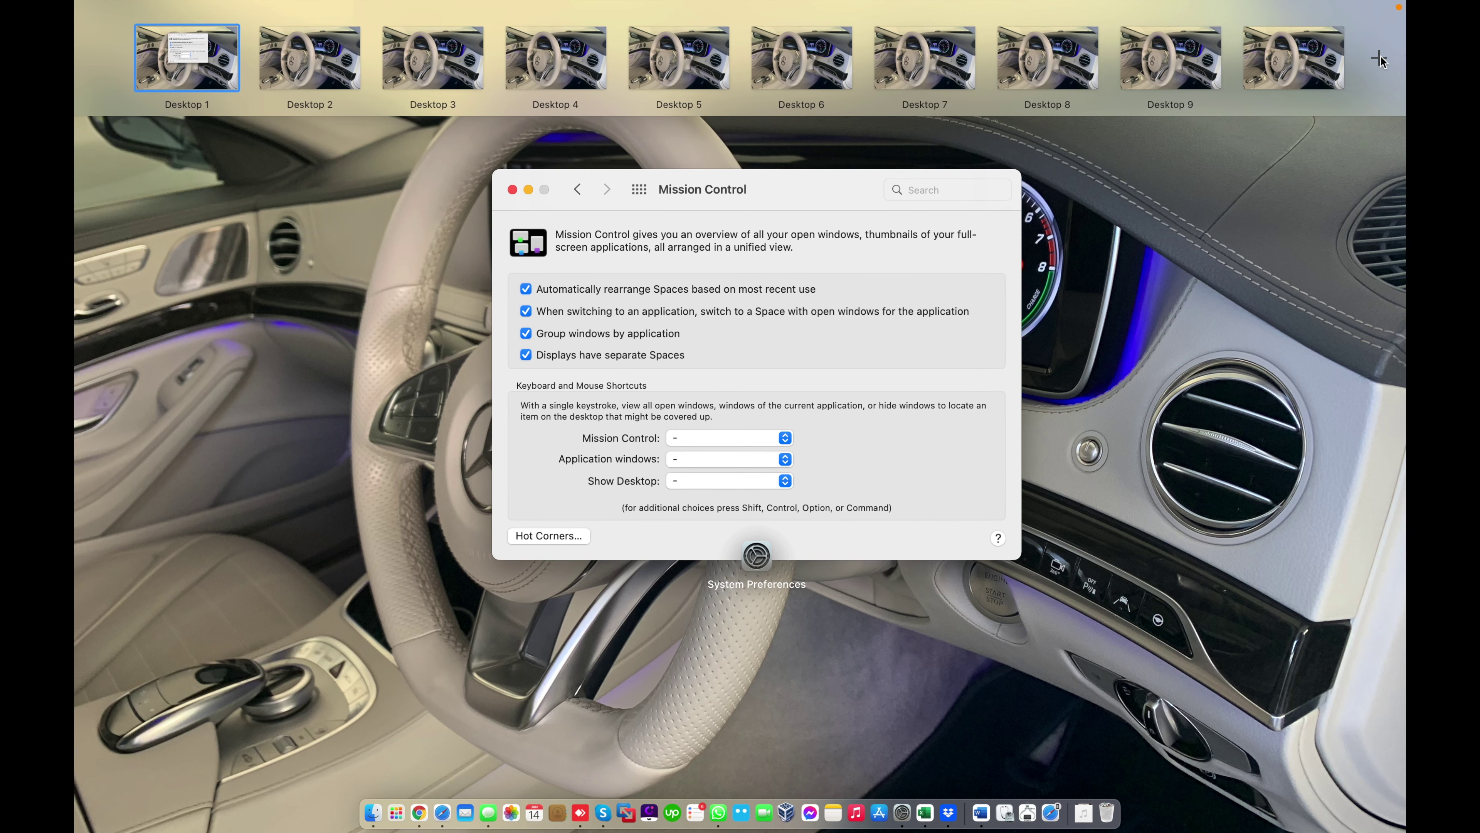
pyautogui.click(1380, 58)
pyautogui.click(1380, 58)
pyautogui.click(1380, 58)
pyautogui.click(1380, 58)
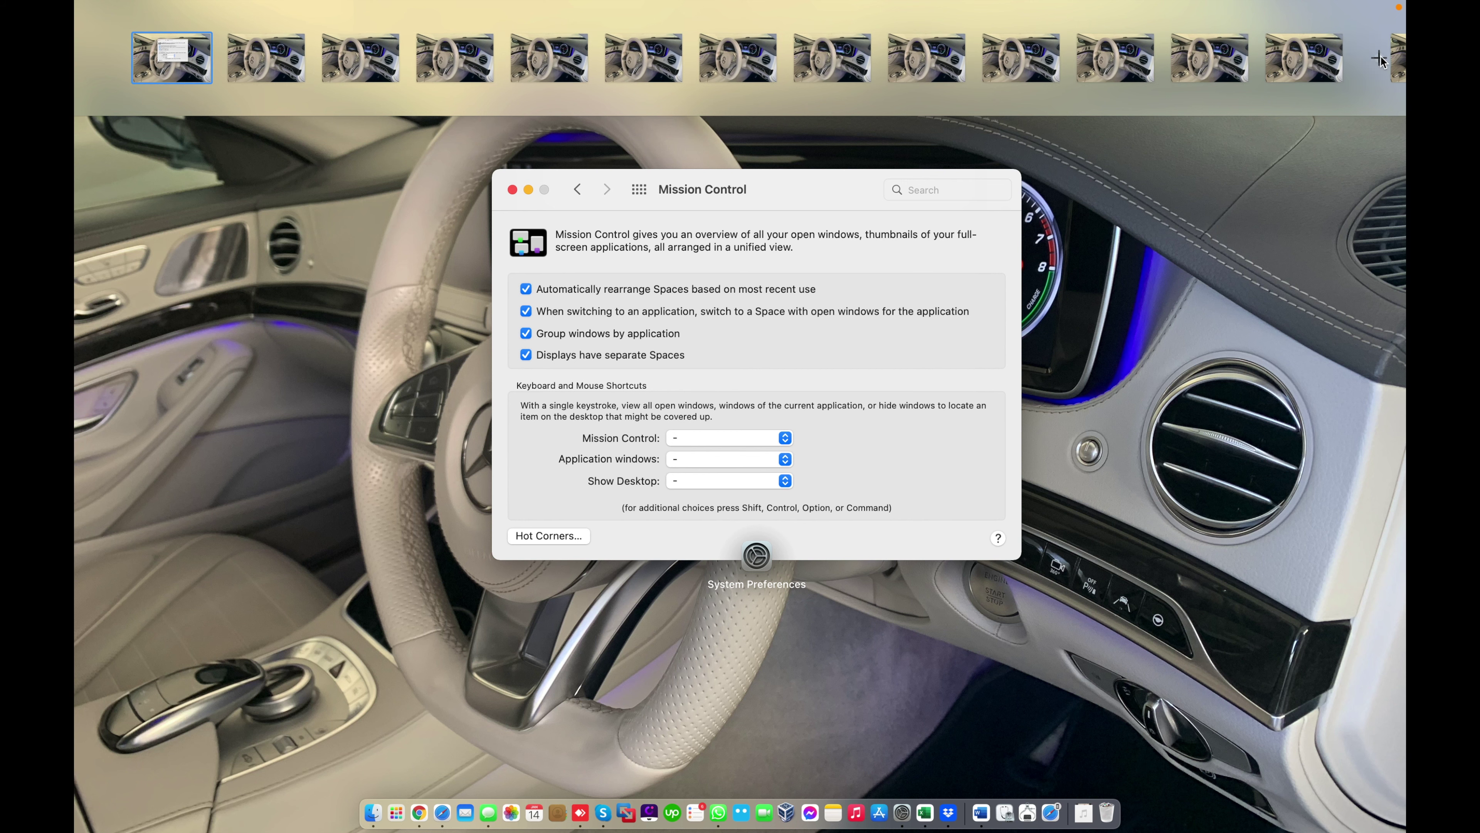
pyautogui.click(1380, 58)
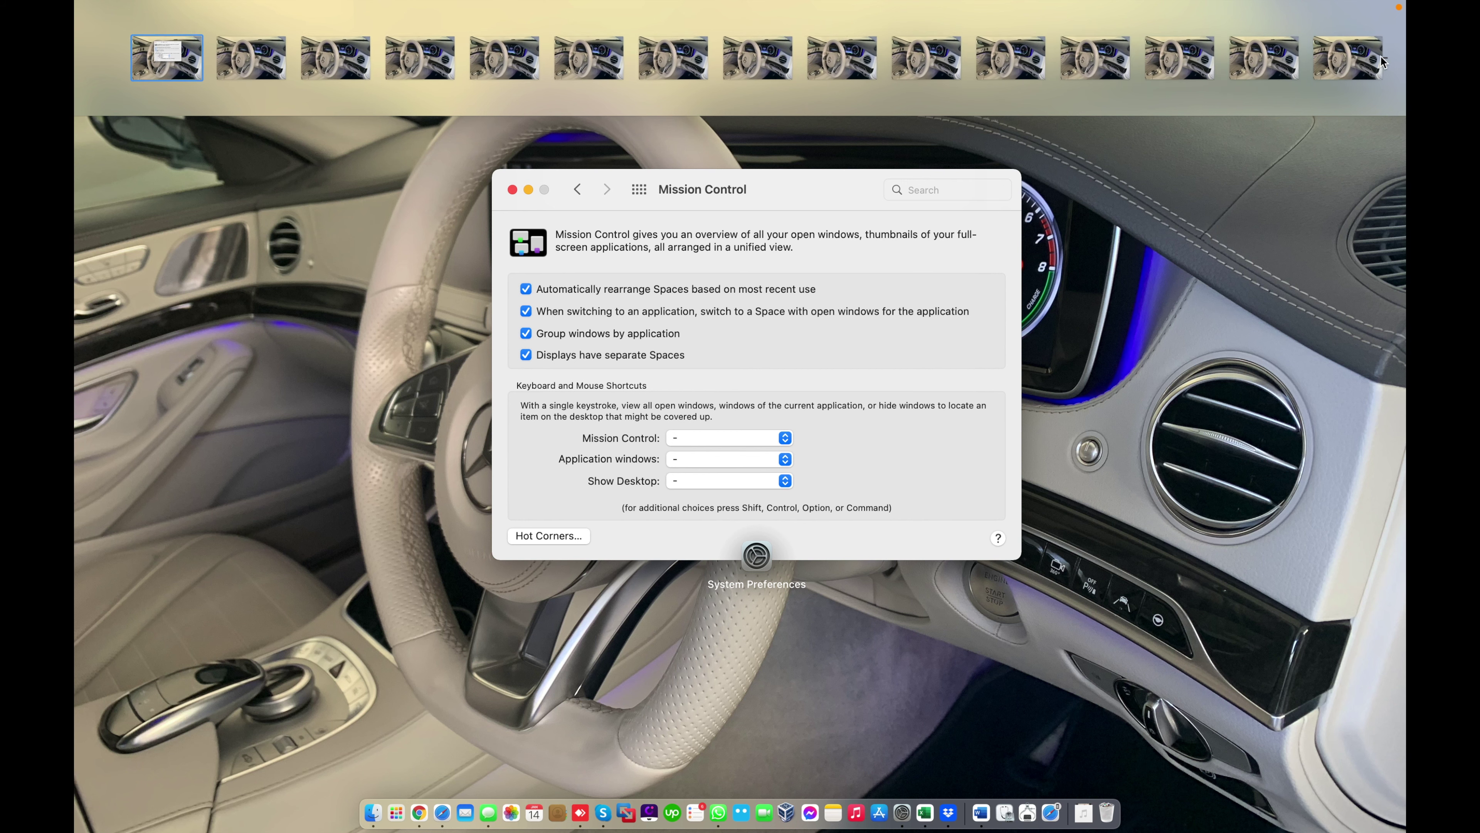
pyautogui.click(1382, 58)
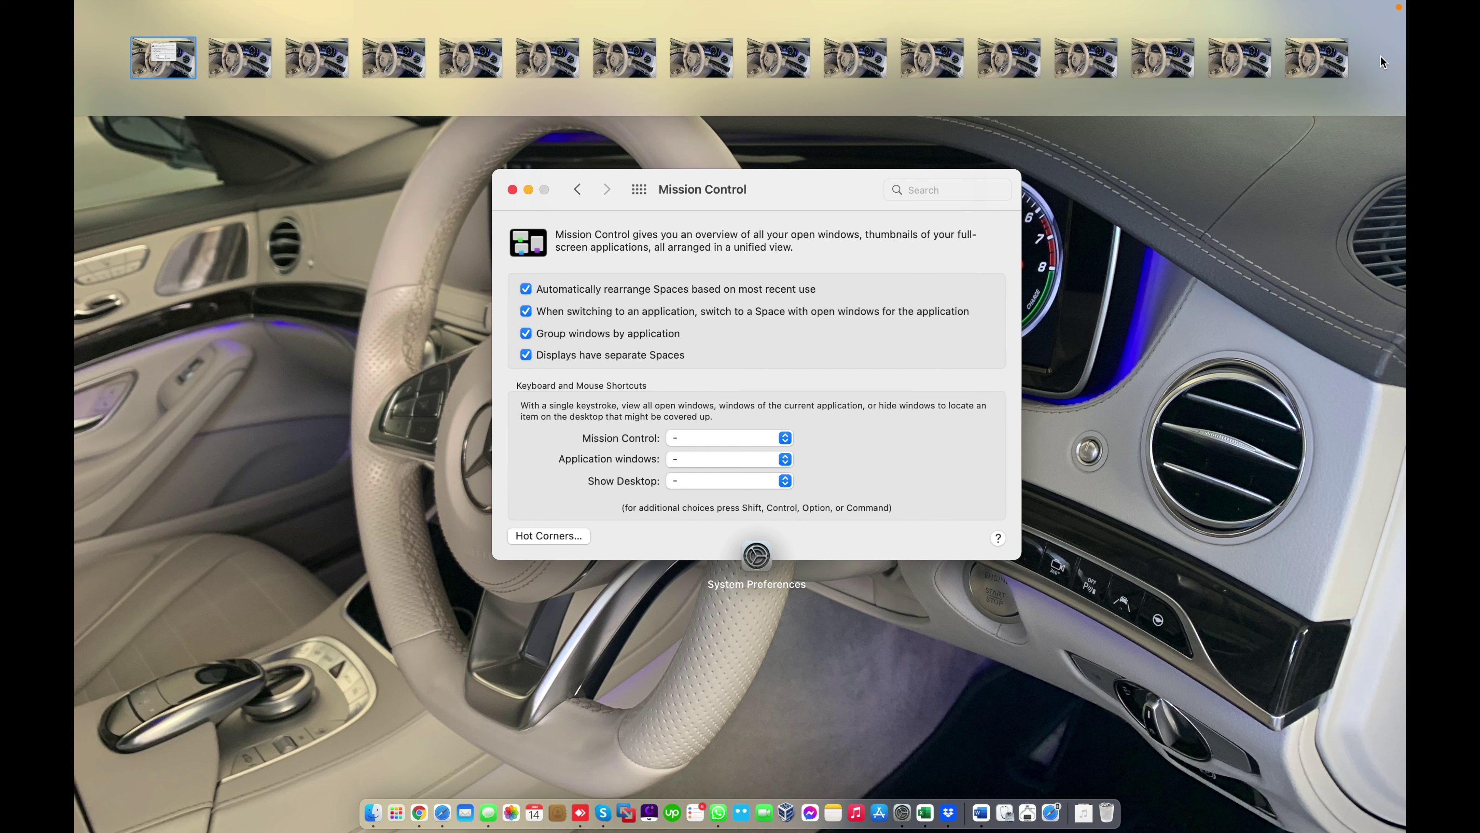
# Step: Leave the overview and return to the Mission Control preferences
pyautogui.moveTo(1353, 53)
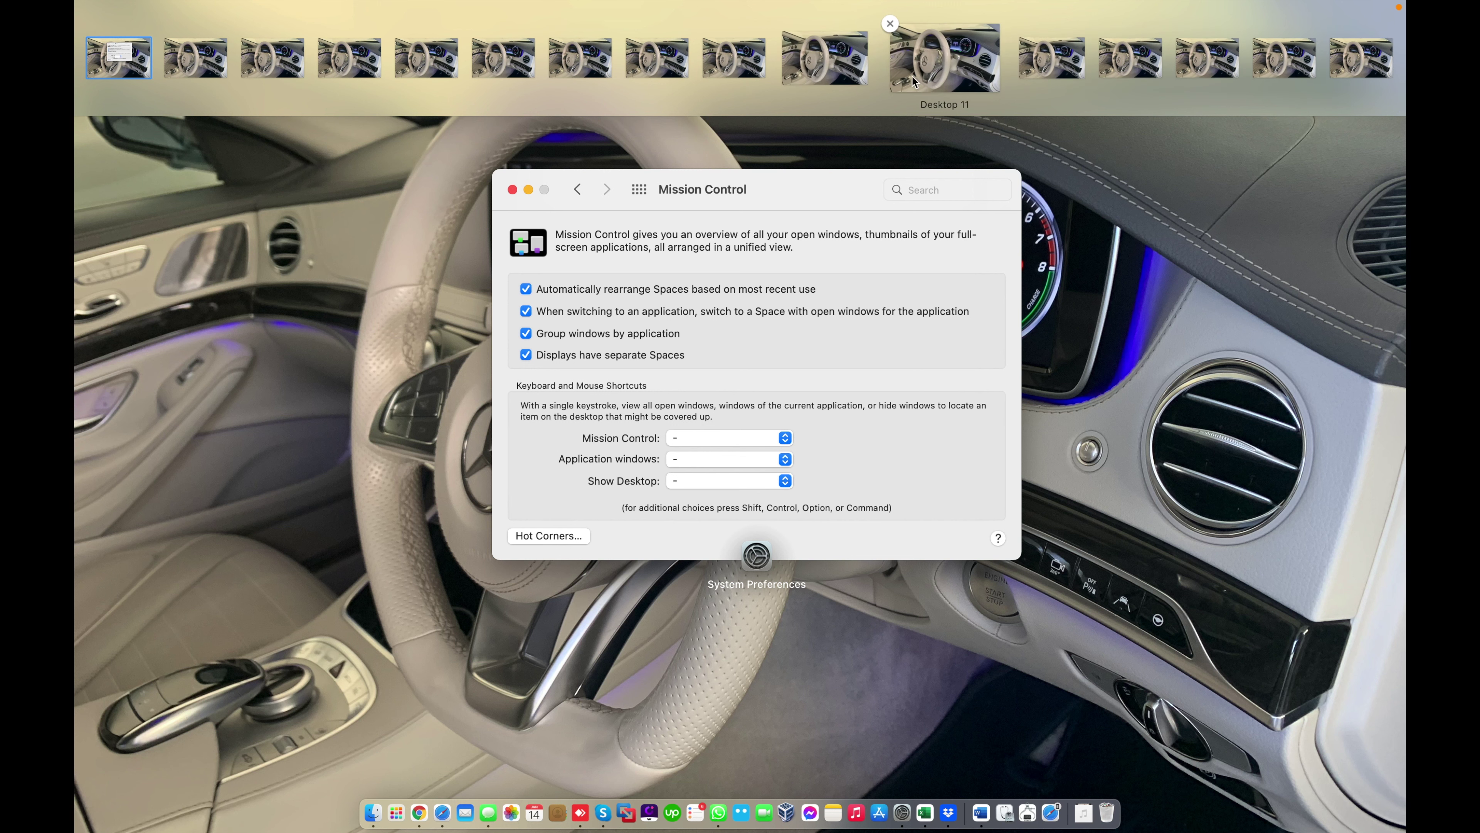
pyautogui.moveTo(354, 104)
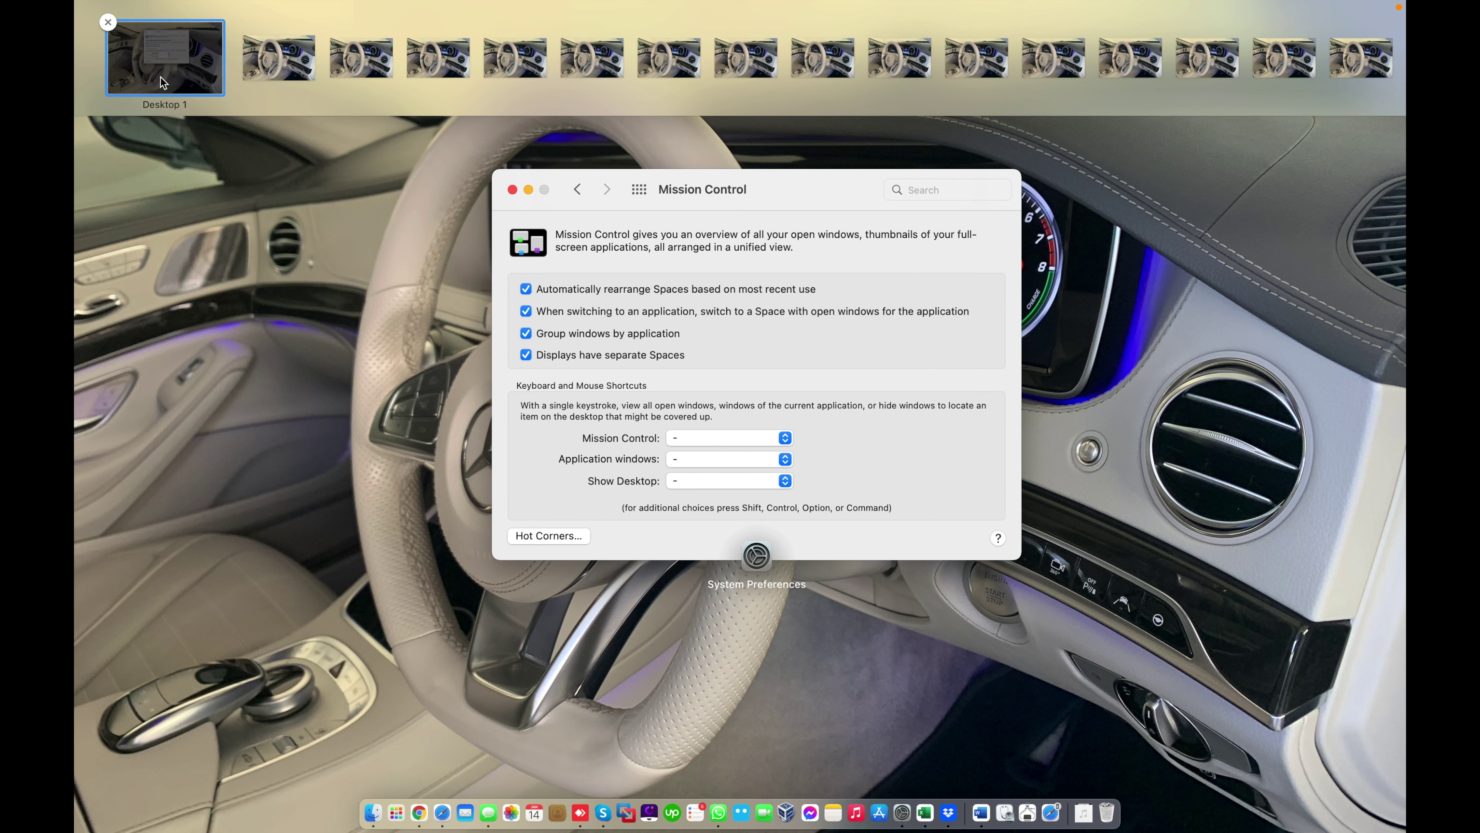
pyautogui.click(353, 252)
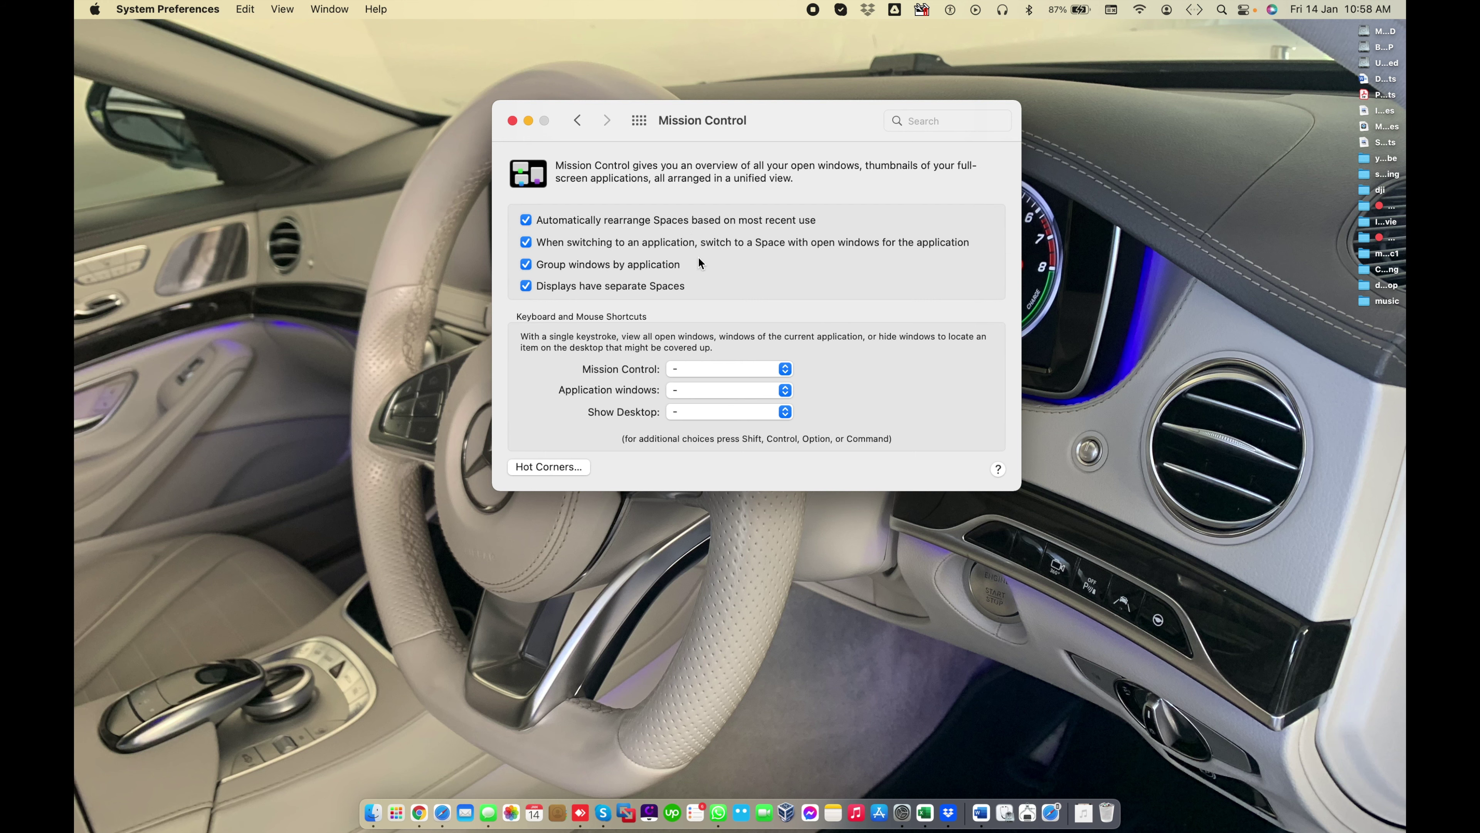
# Step: Switch to the empty Desktop 2 through the Mission Control overview
pyautogui.press('F3')
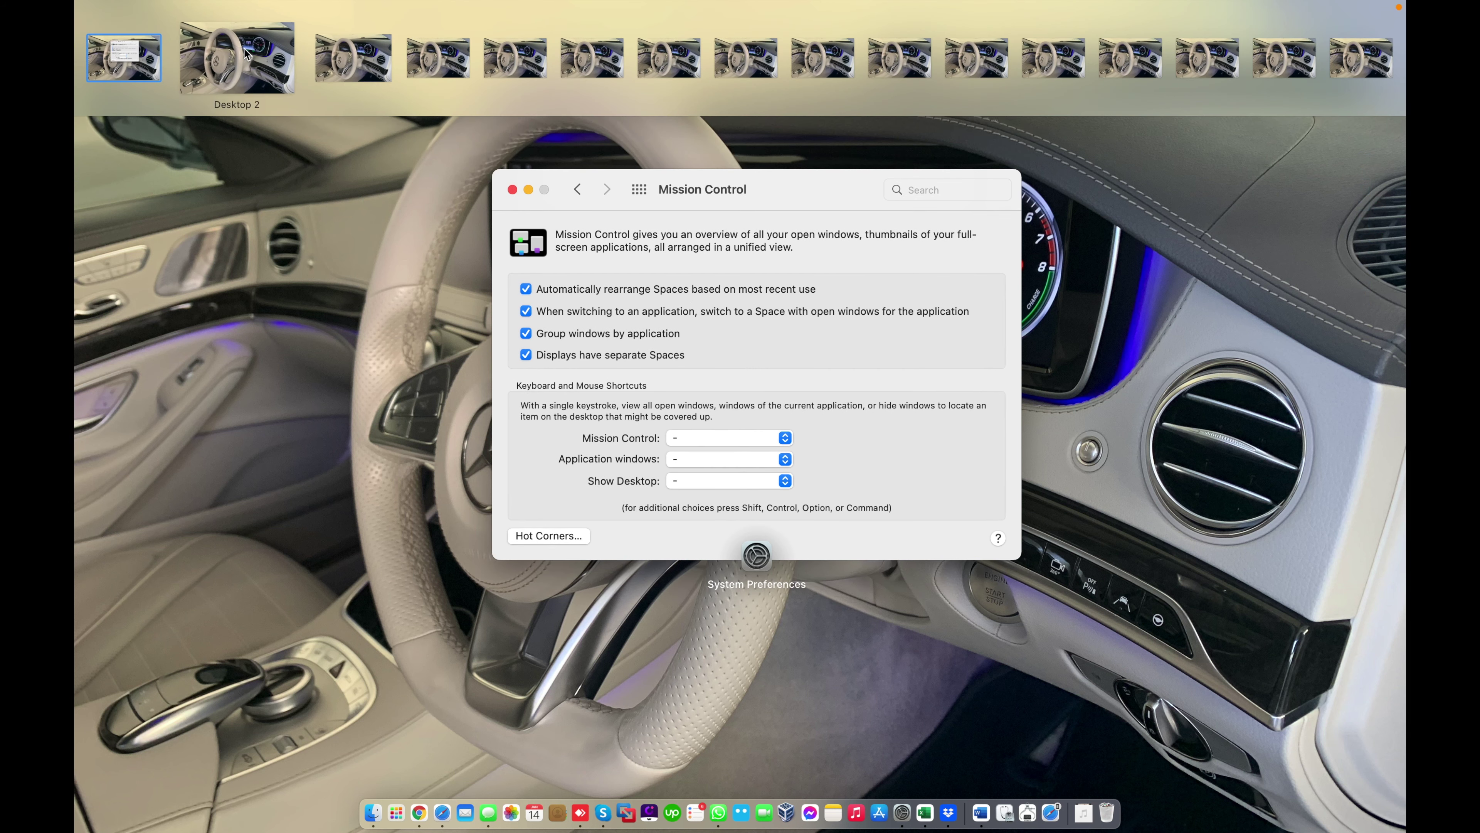
pyautogui.click(244, 48)
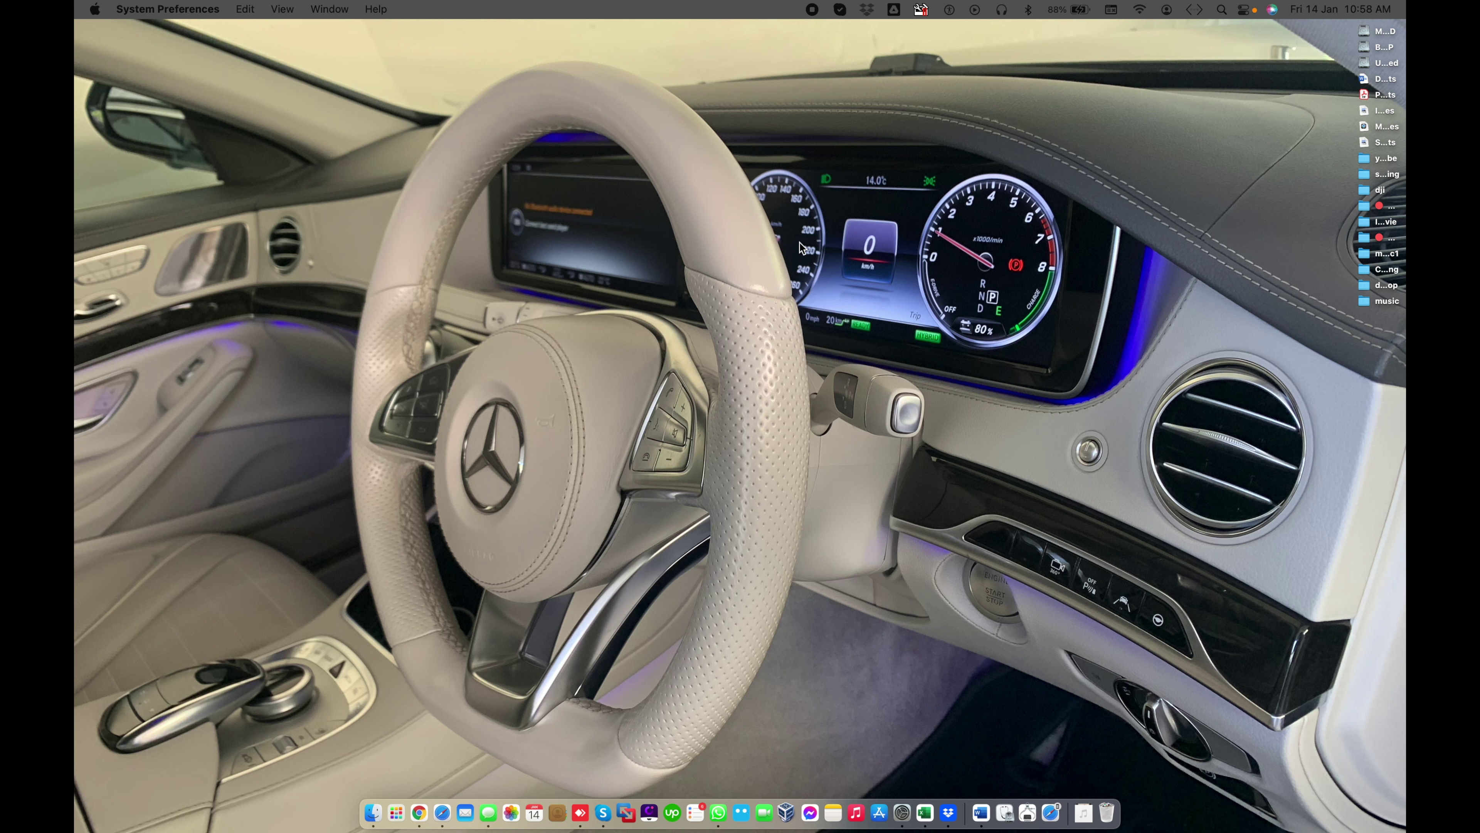
pyautogui.press('F3')
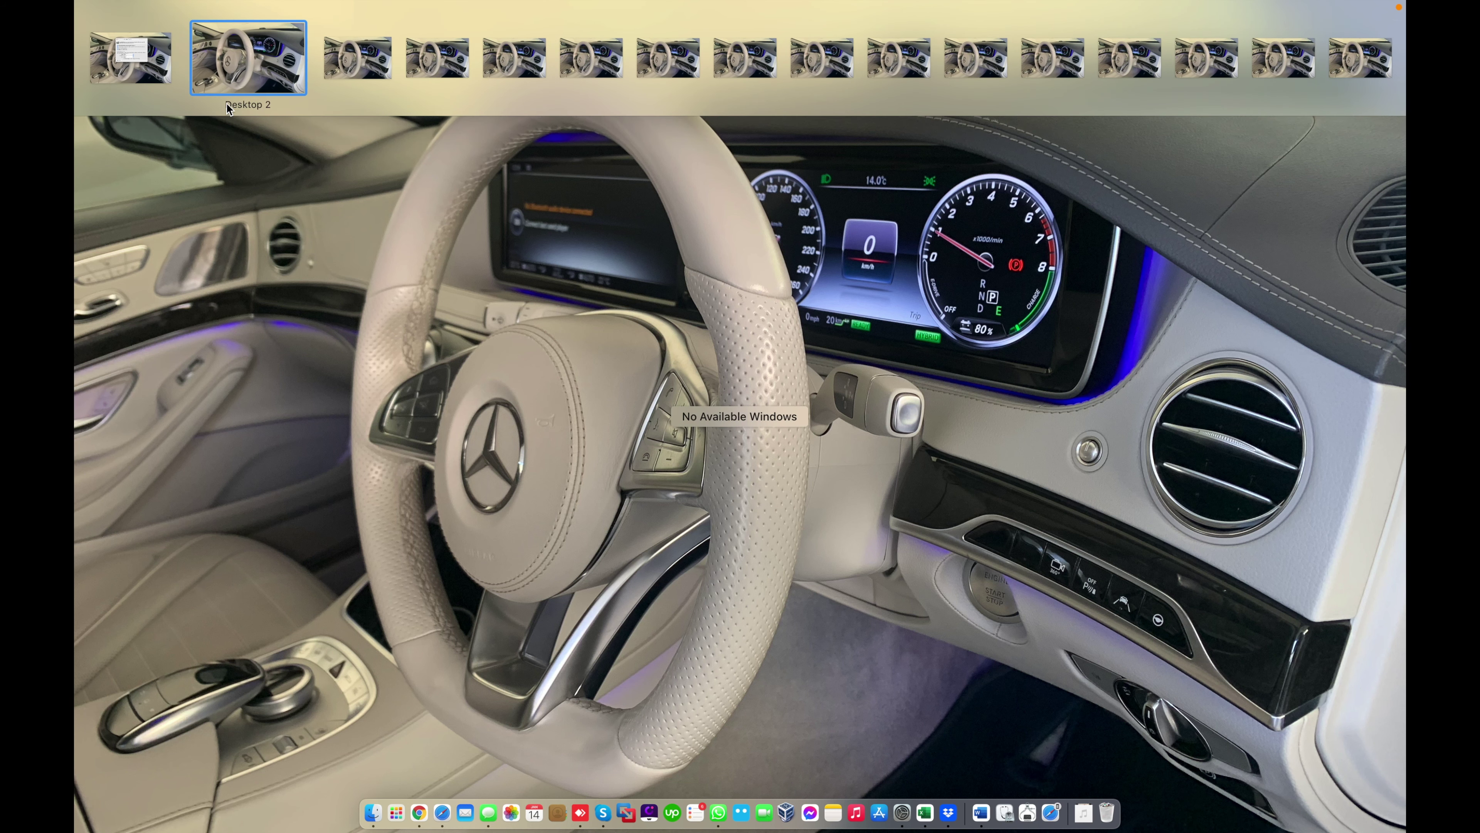
pyautogui.click(224, 80)
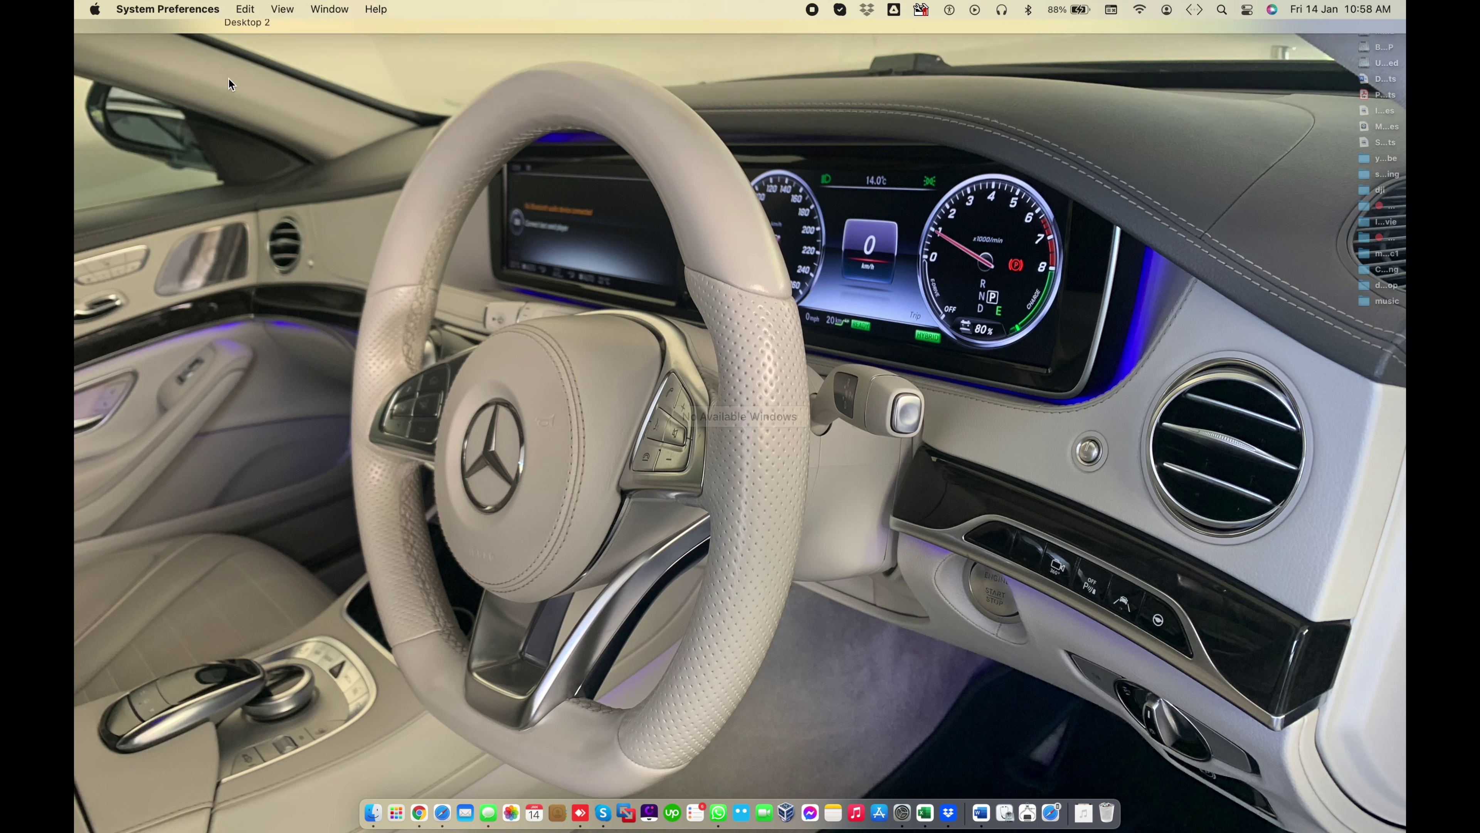
# Step: Create a full-screen blank Word document, then switch to the empty Desktop 3
pyautogui.click(981, 812)
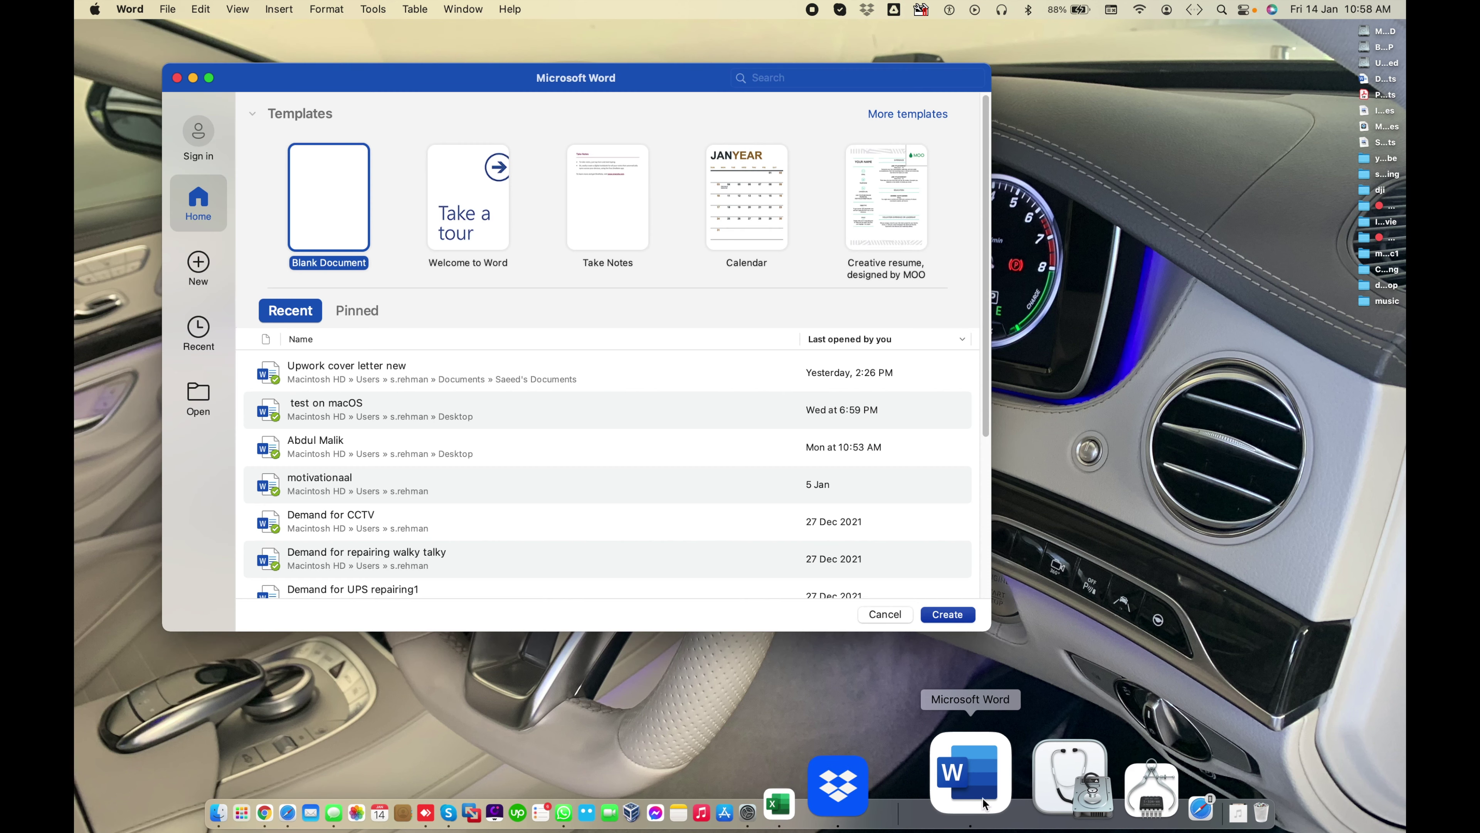
pyautogui.doubleClick(335, 213)
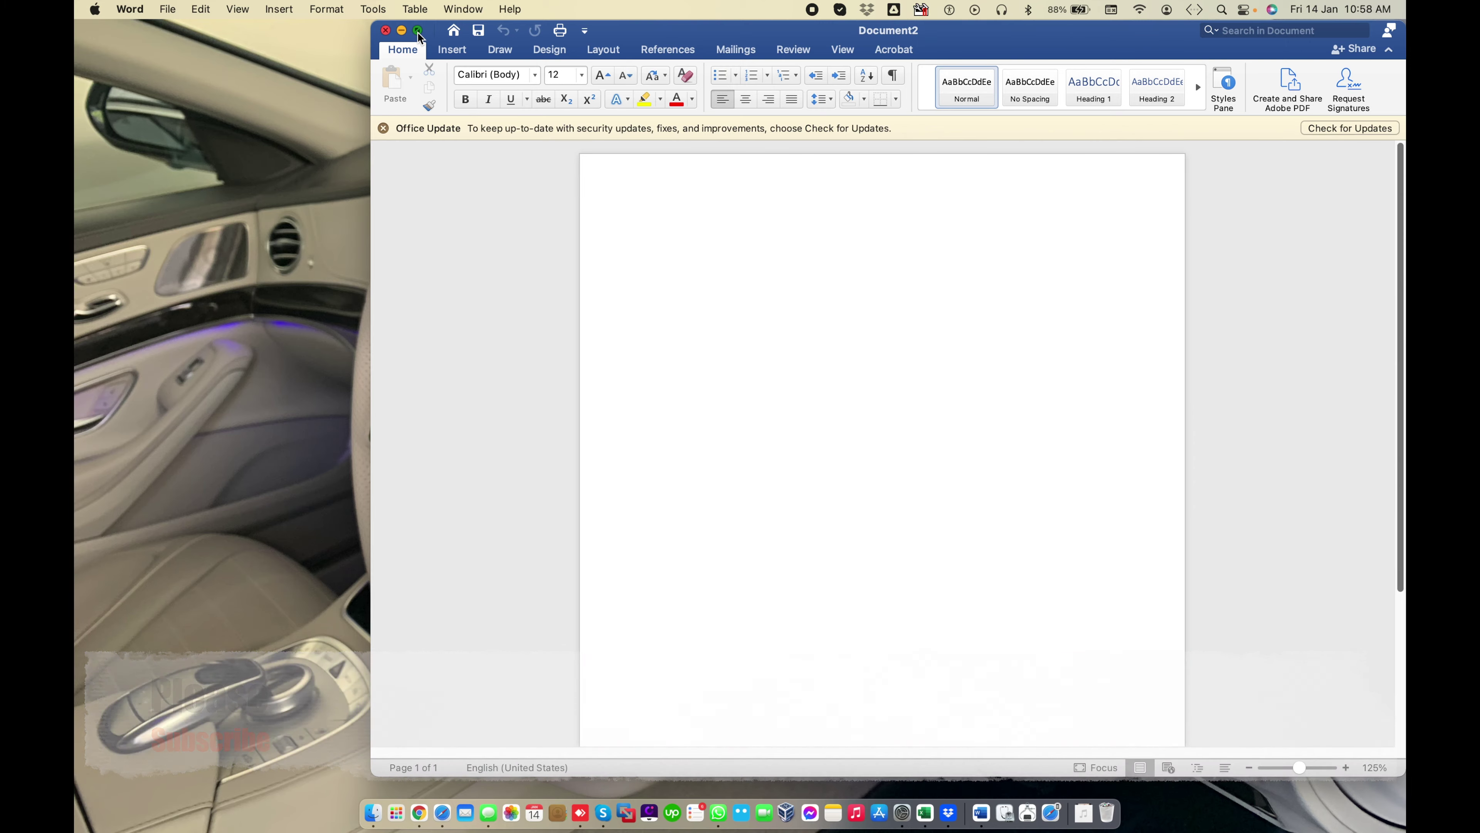
pyautogui.press('ctrl+super+f')
pyautogui.press('F3')
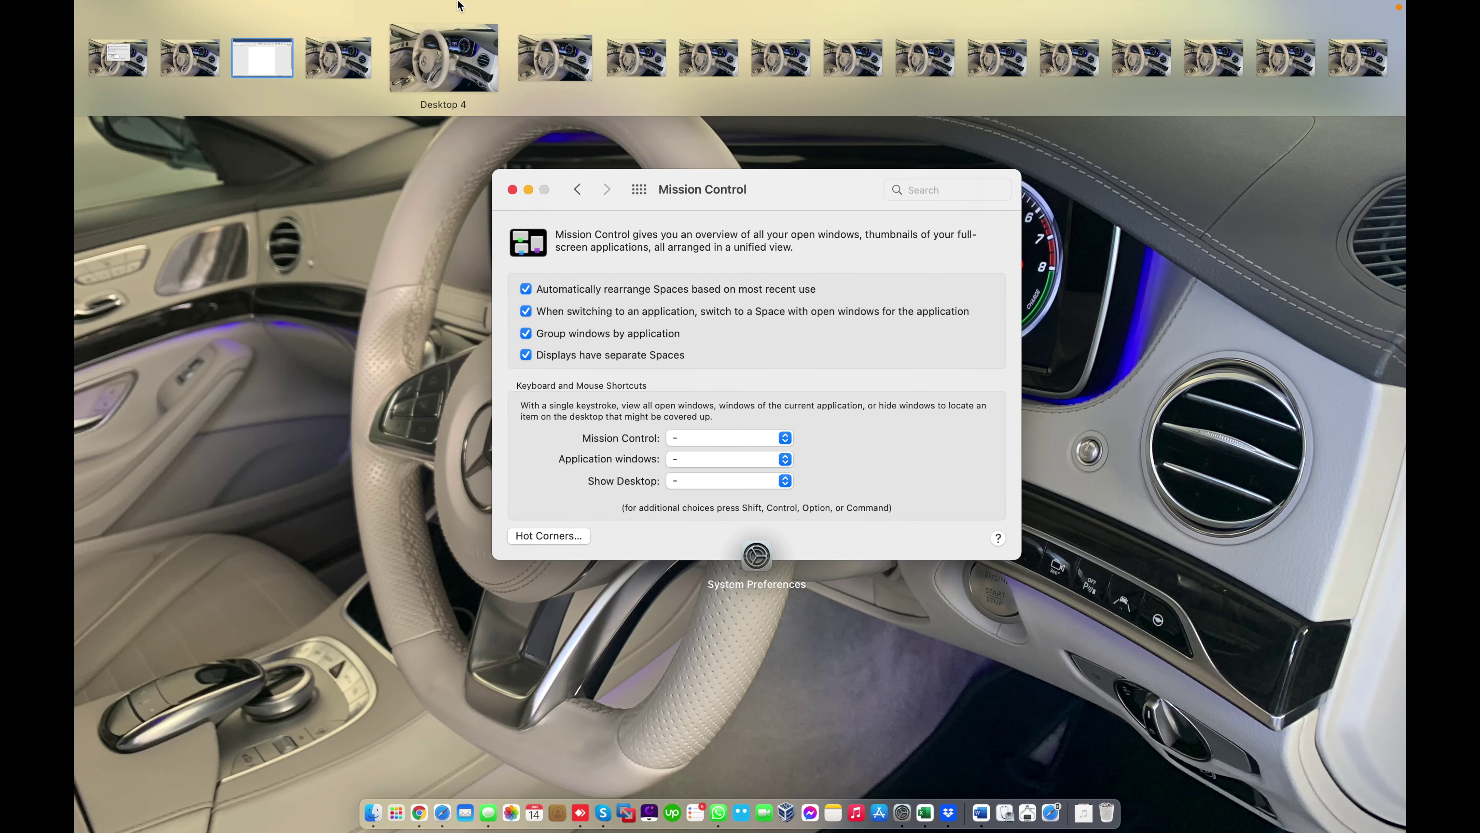
pyautogui.click(385, 52)
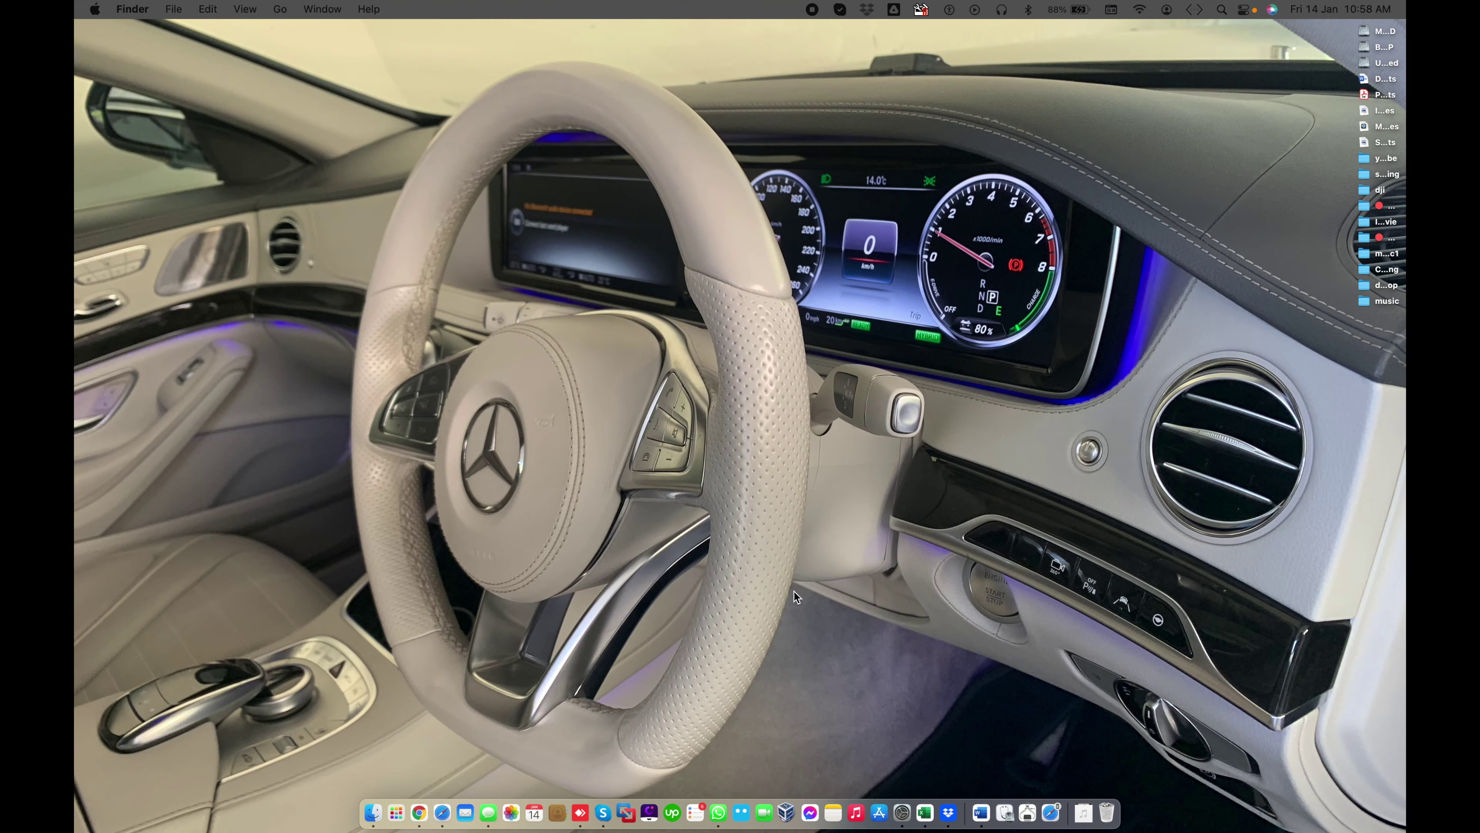
# Step: Open a blank Excel workbook full screen, then switch back to the plain desktop
pyautogui.click(927, 819)
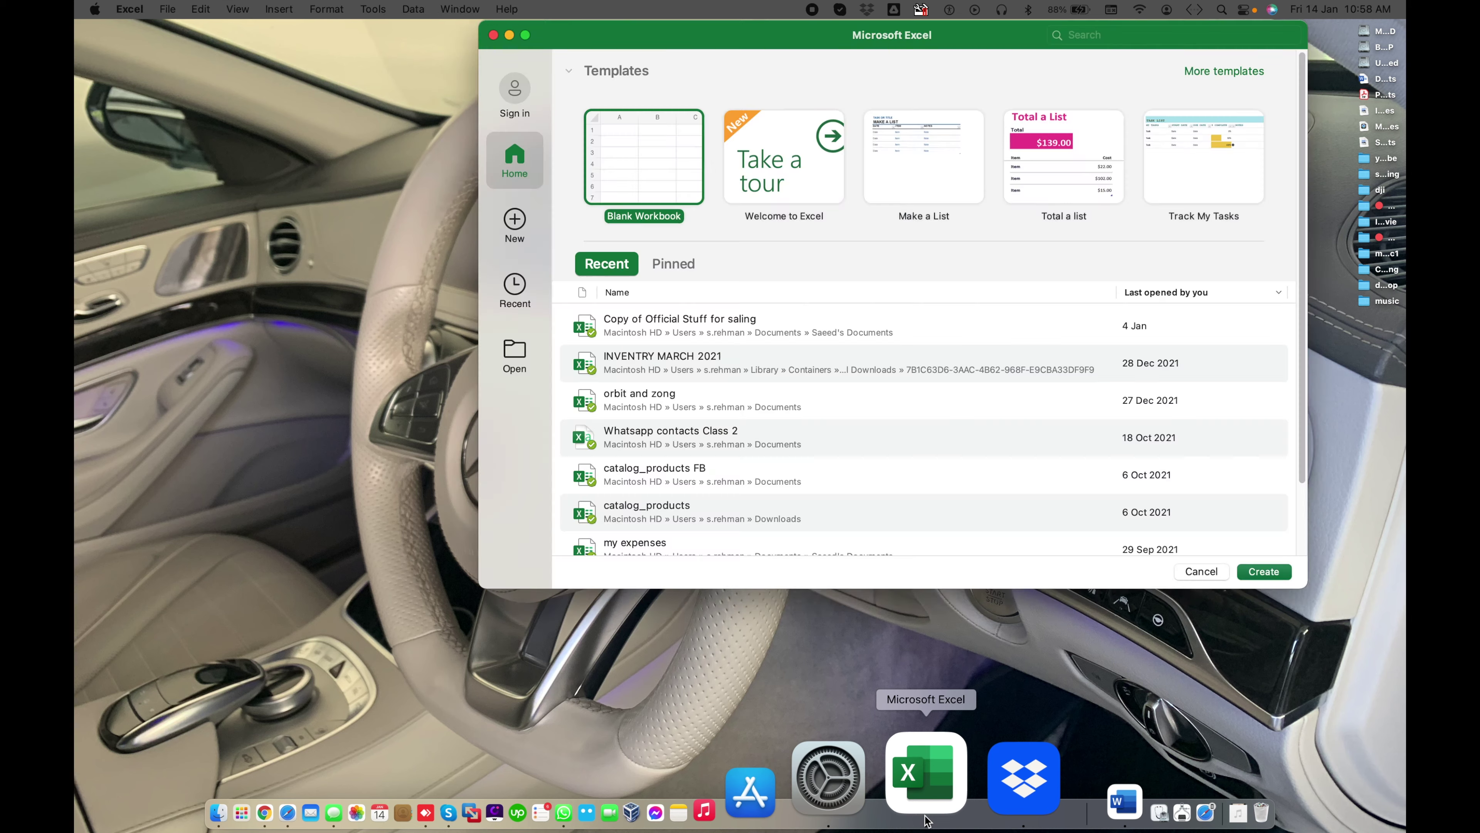
pyautogui.doubleClick(620, 165)
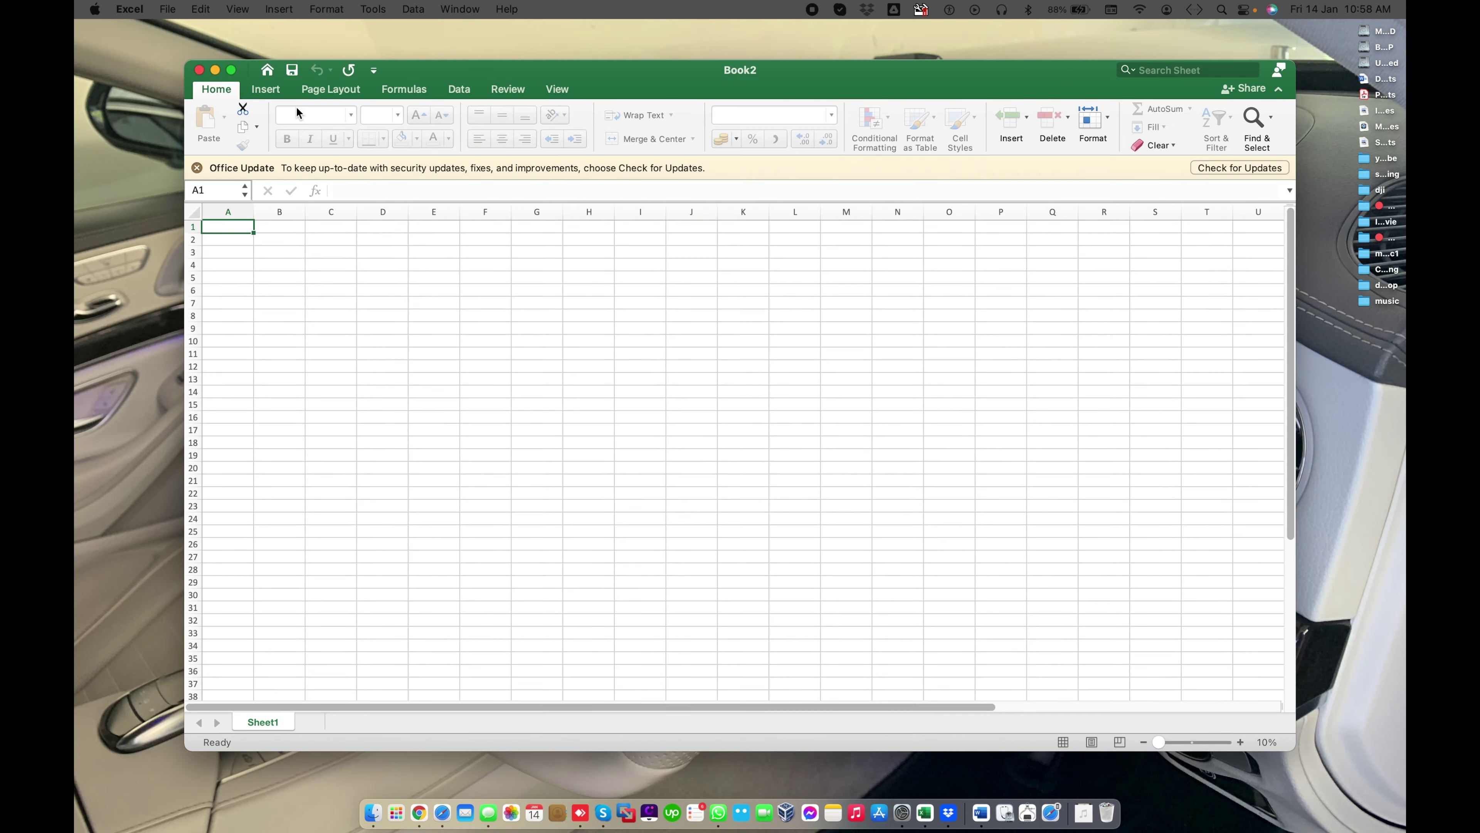
pyautogui.click(235, 76)
pyautogui.hotkey('ctrl', 'Up')
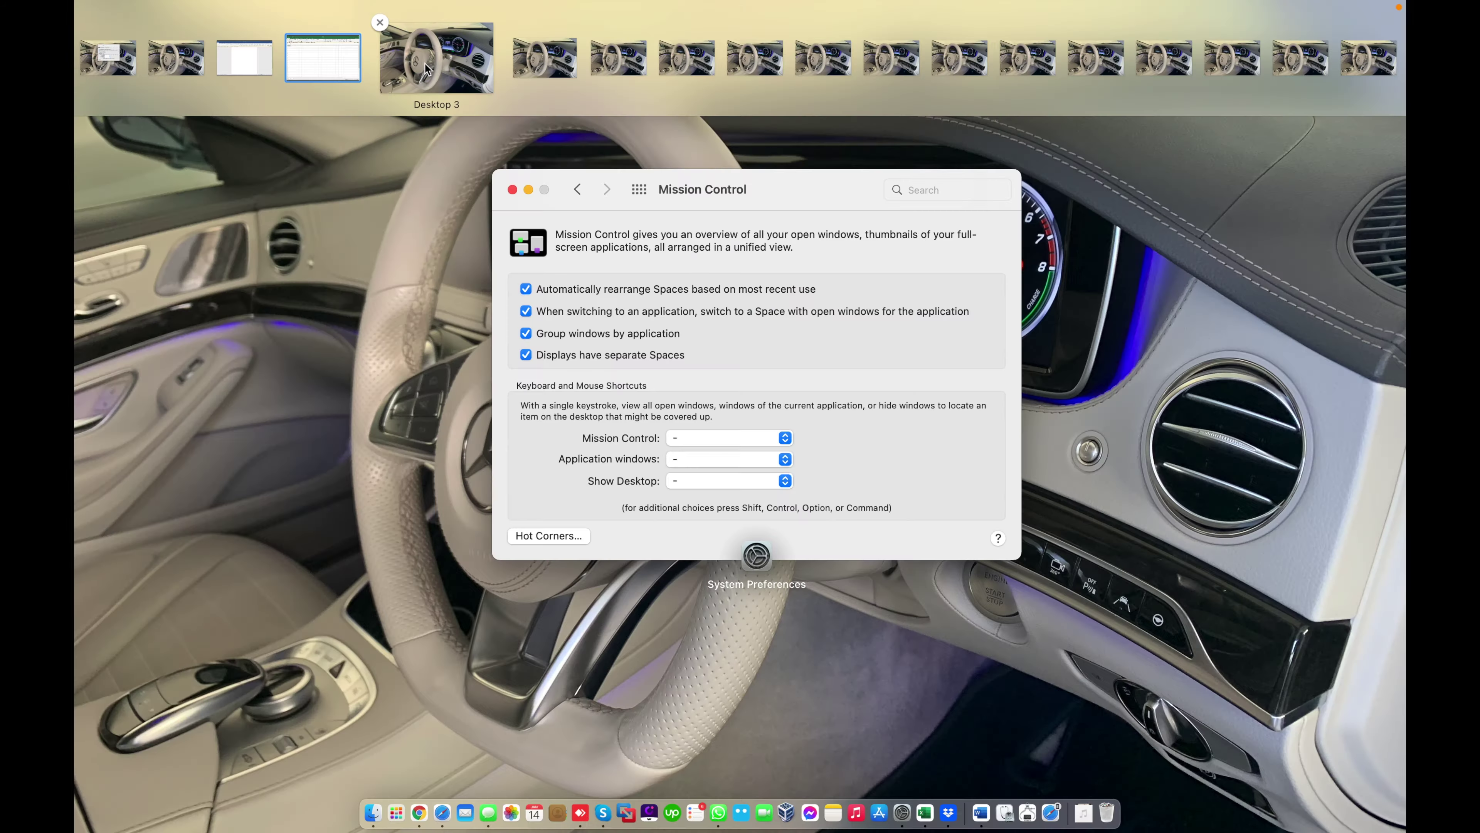
pyautogui.click(683, 368)
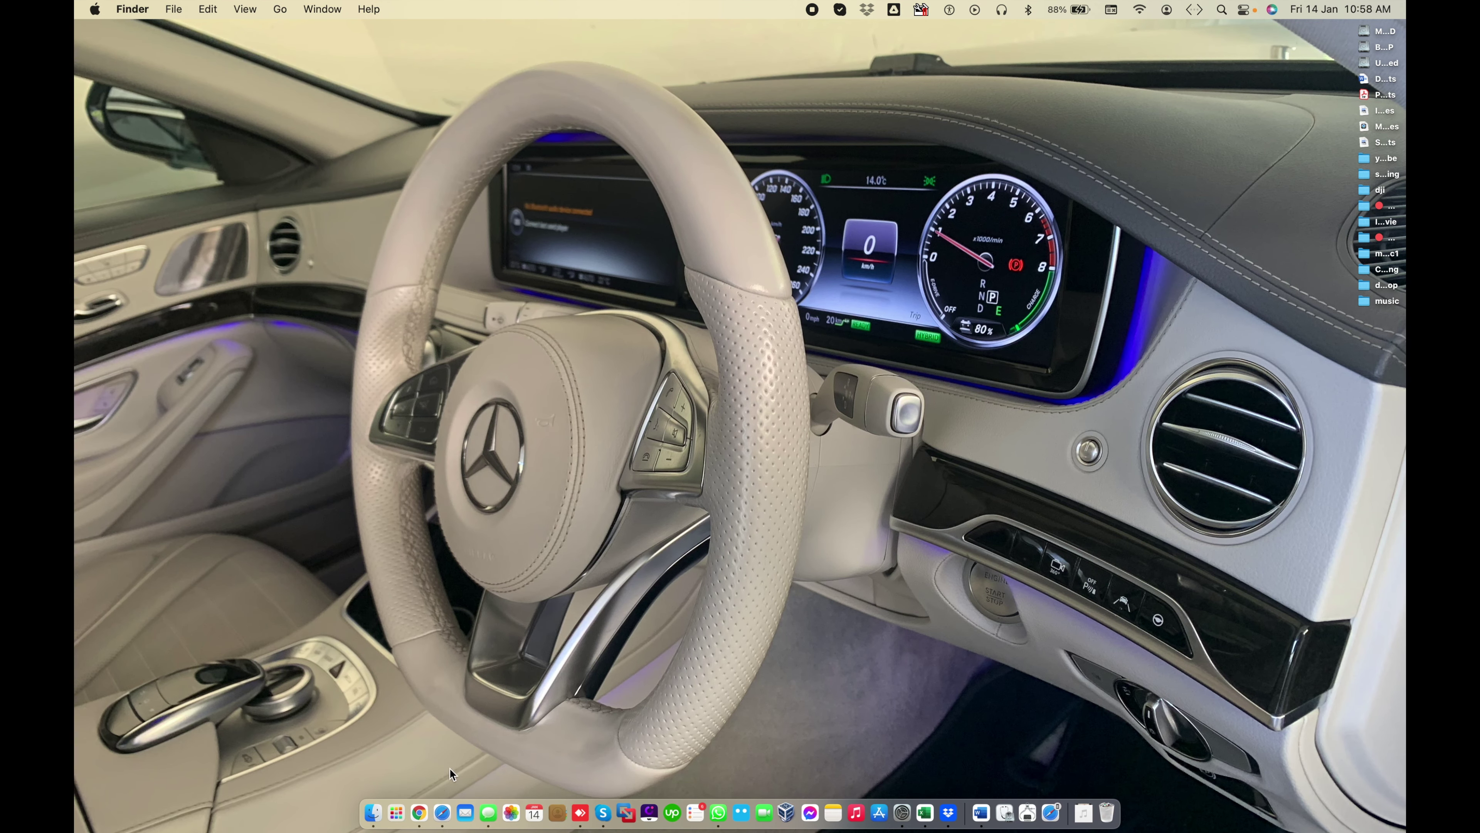
# Step: Put Chrome in its own full-screen space, remove Desktop 2, and return to preferences
pyautogui.click(408, 782)
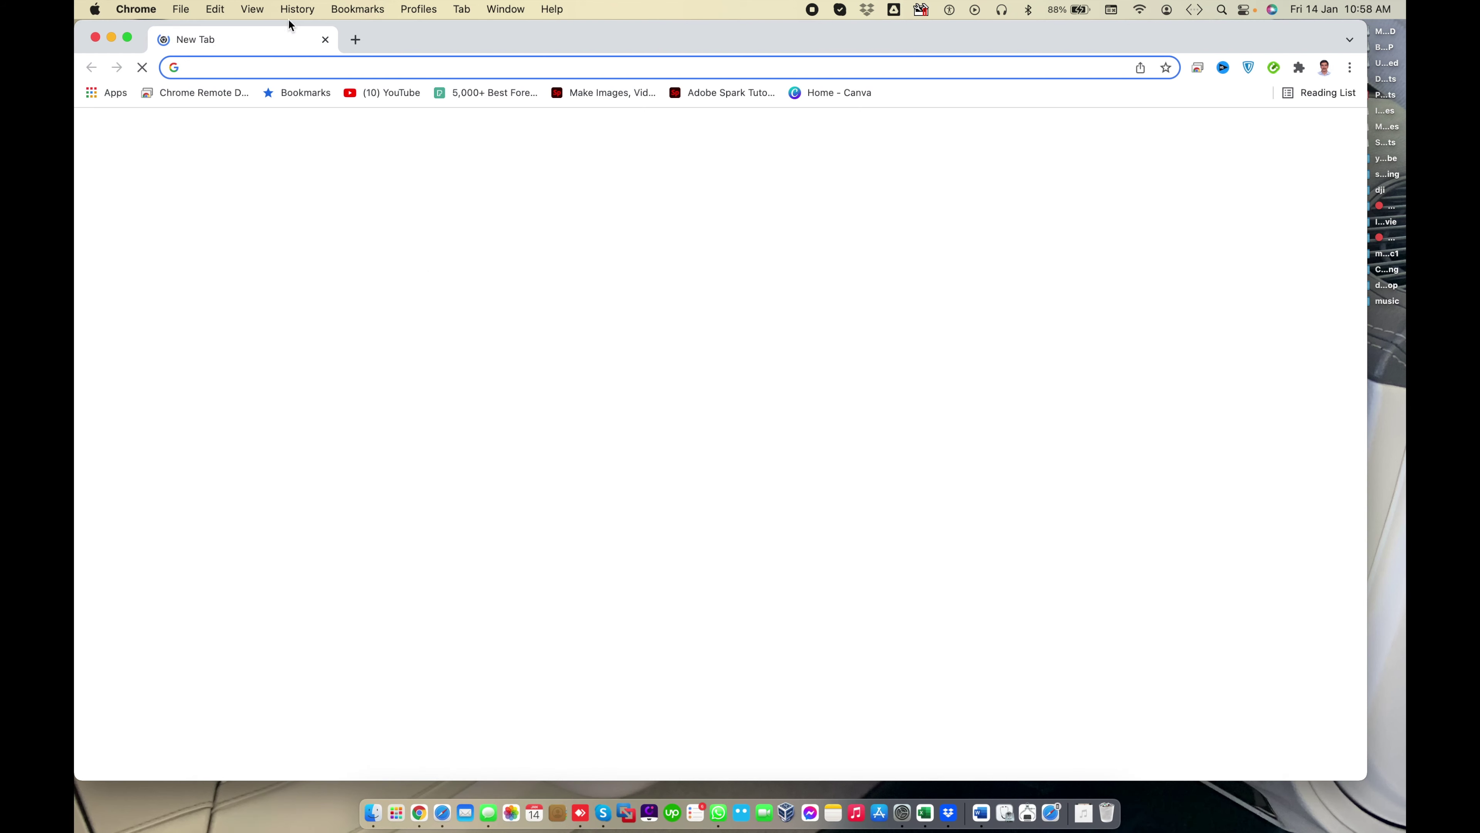
pyautogui.press('ctrl+super+f')
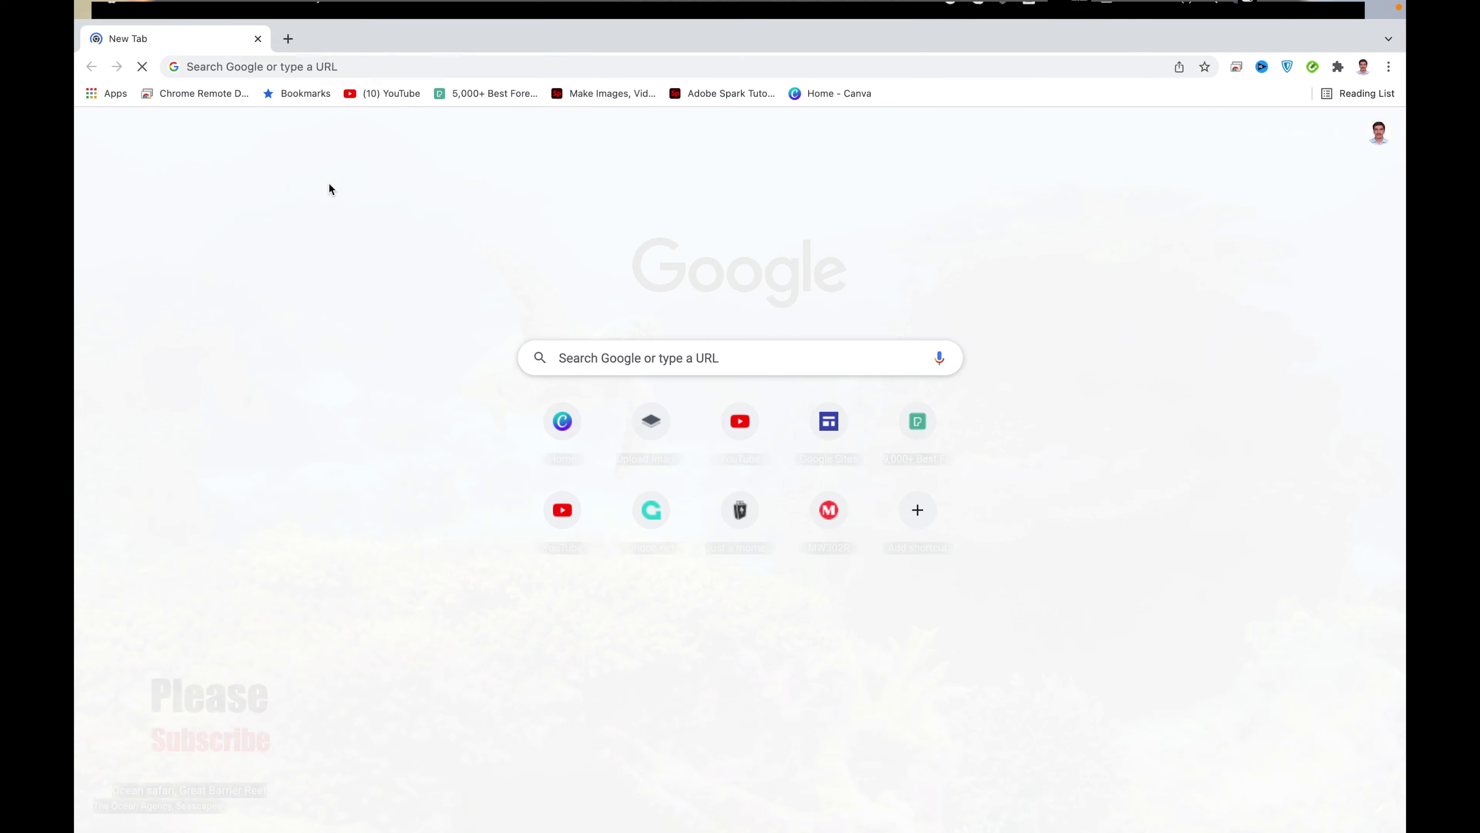
pyautogui.press('F3')
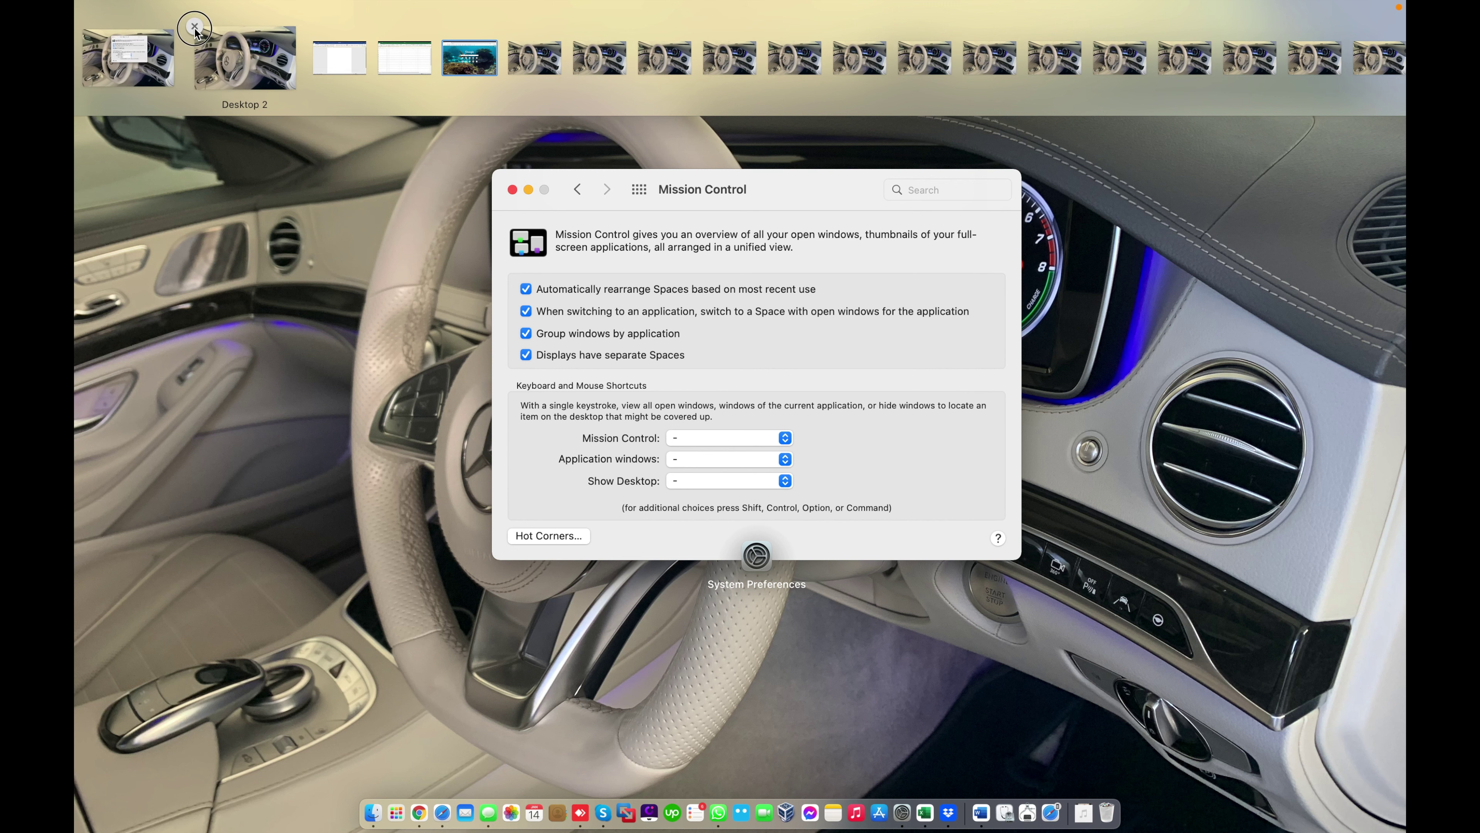
pyautogui.click(195, 27)
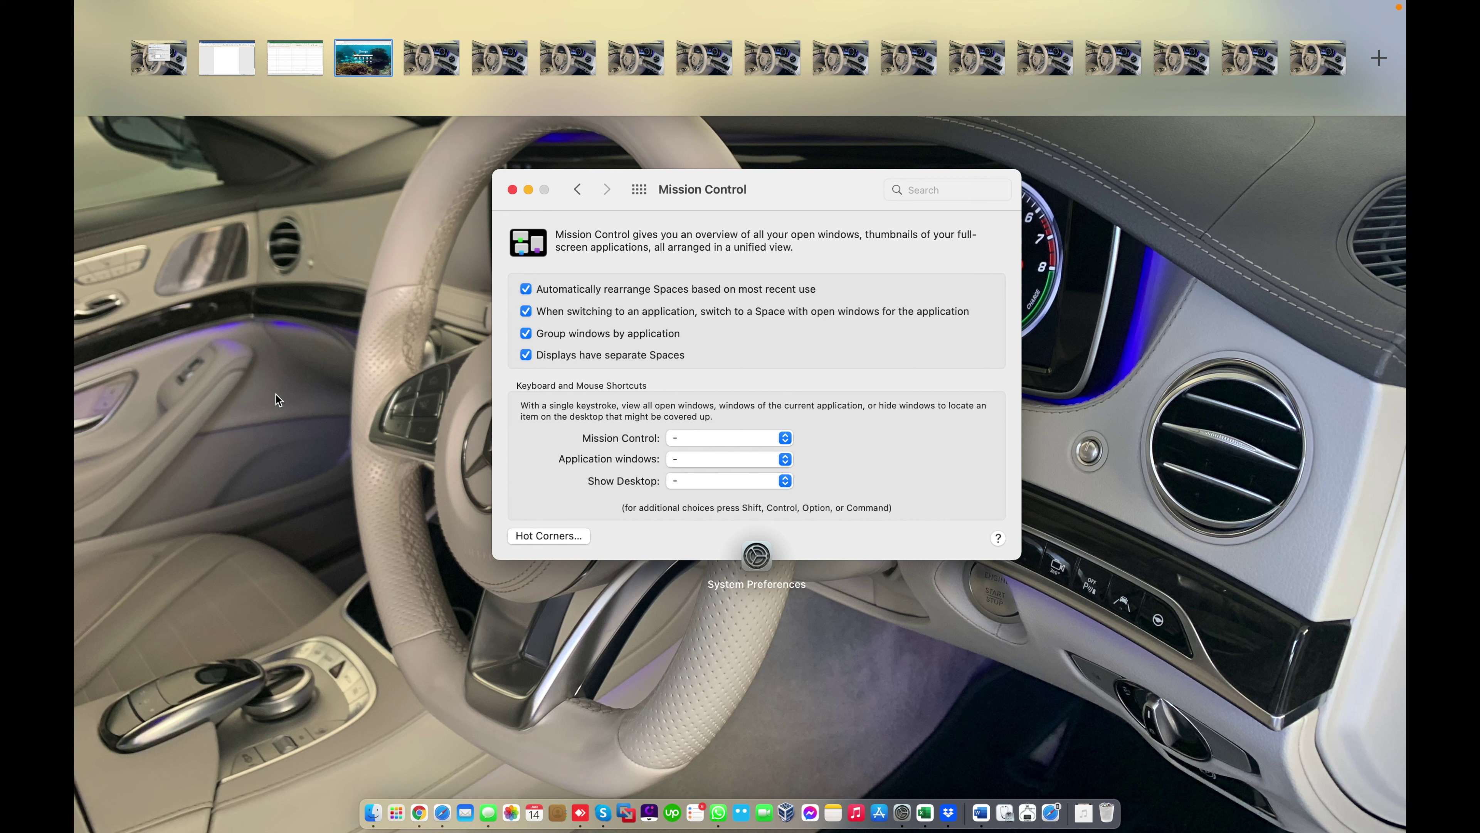
pyautogui.click(228, 522)
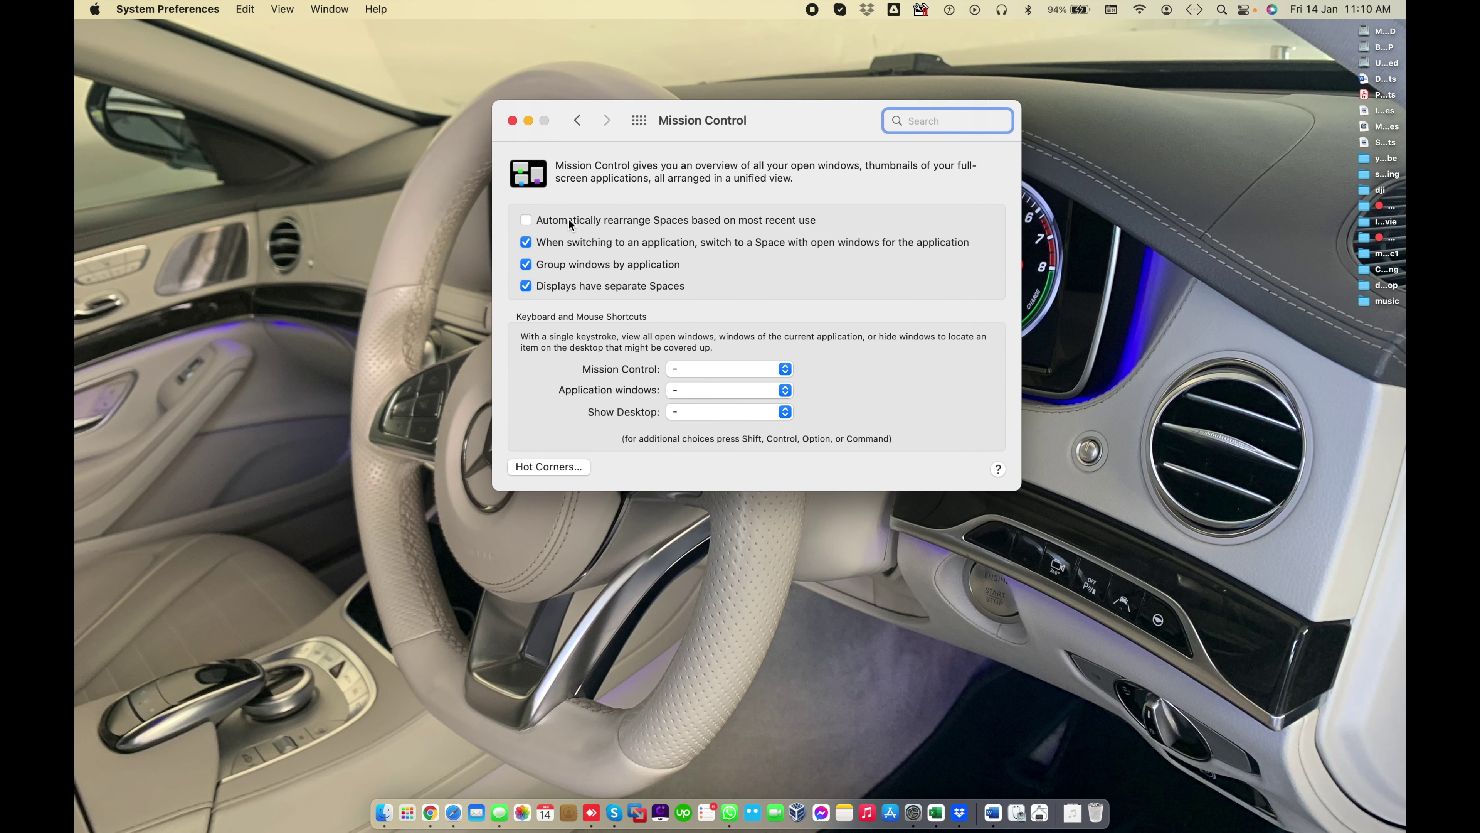
# Step: Drag Desktop 8 earlier in the order of spaces in Mission Control
pyautogui.press('F3')
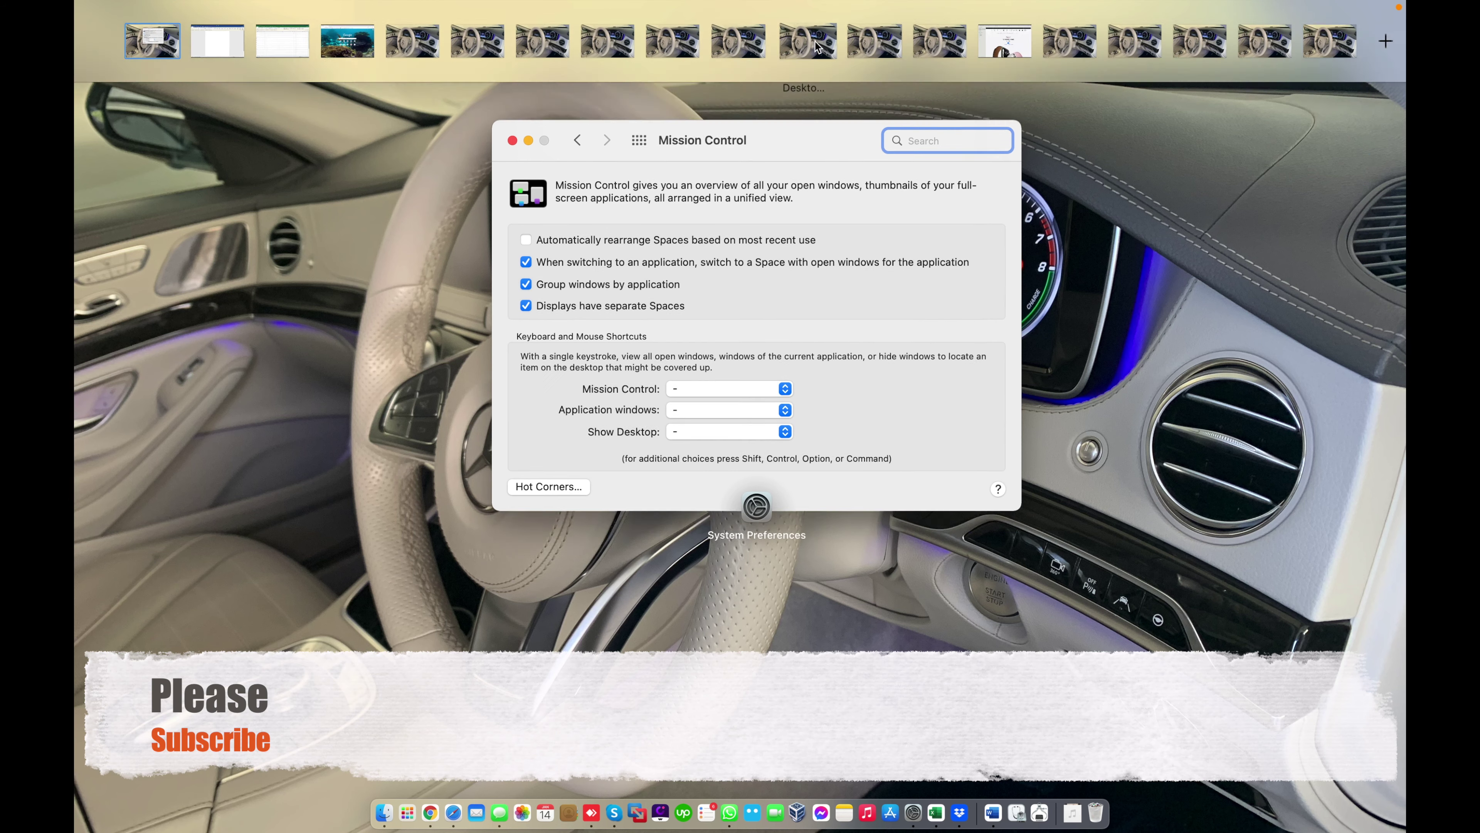
pyautogui.moveTo(815, 41); pyautogui.dragTo(665, 123)
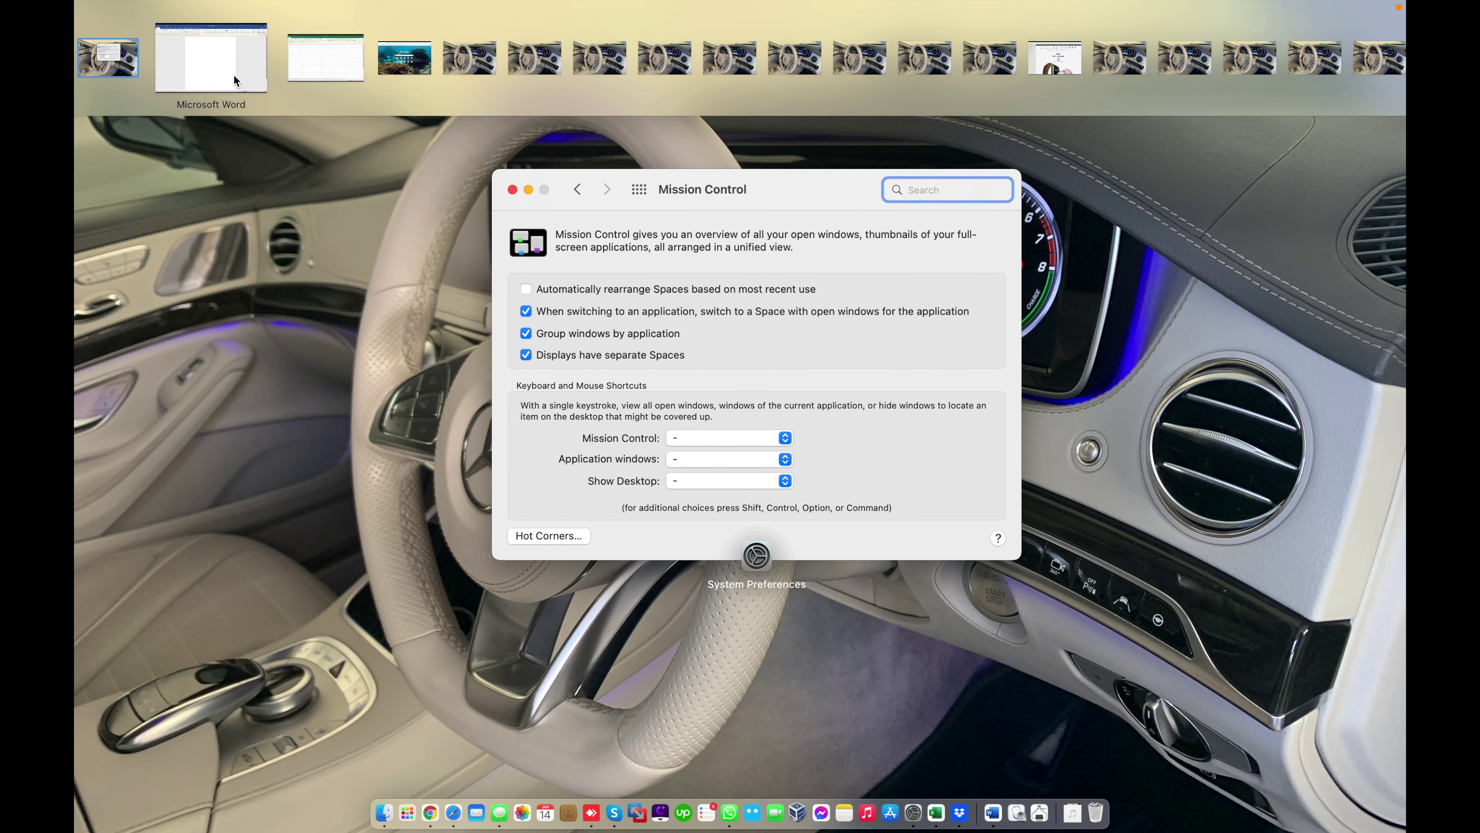
pyautogui.moveTo(348, 85)
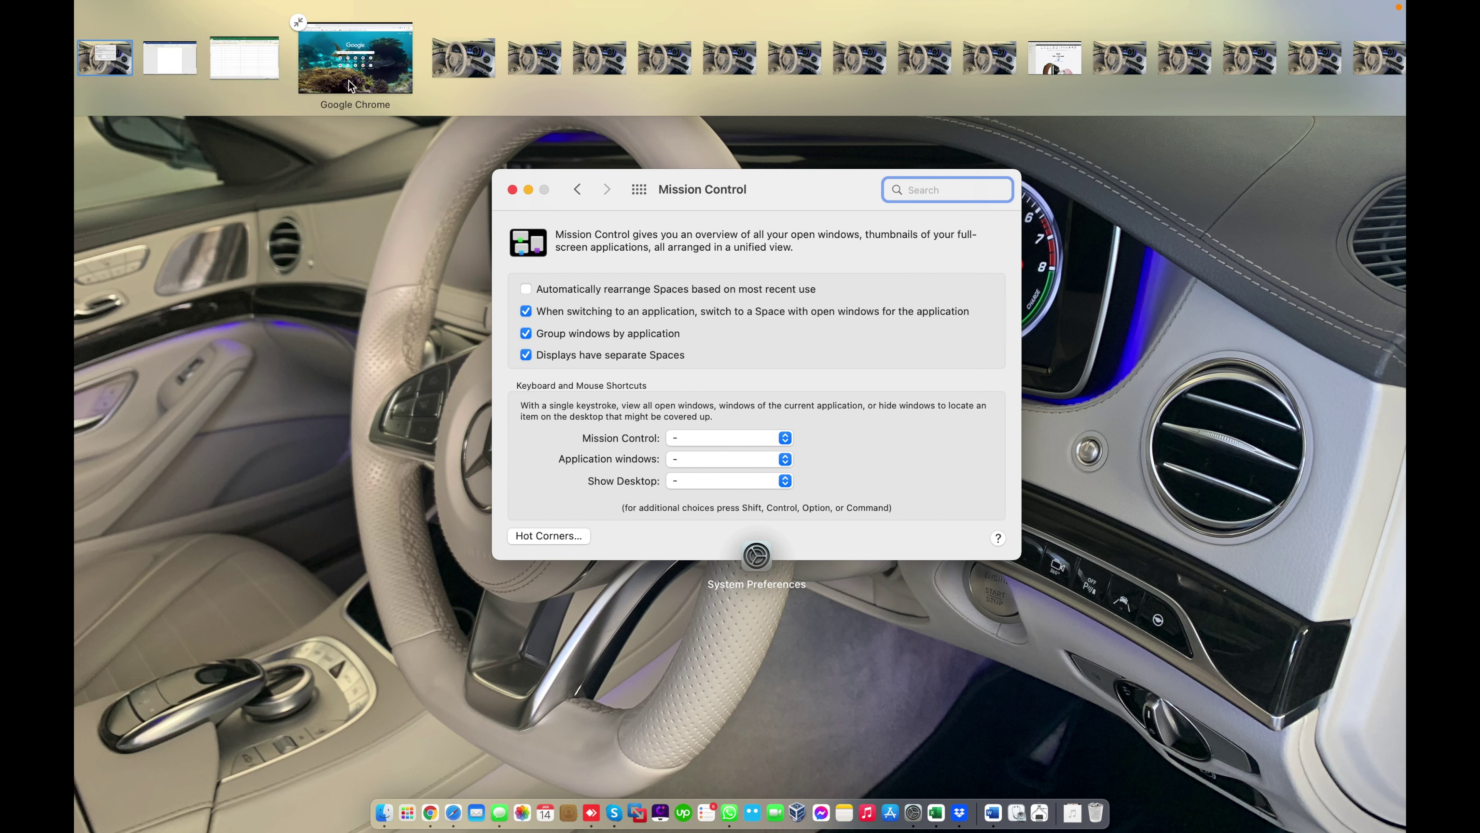
pyautogui.moveTo(960, 90)
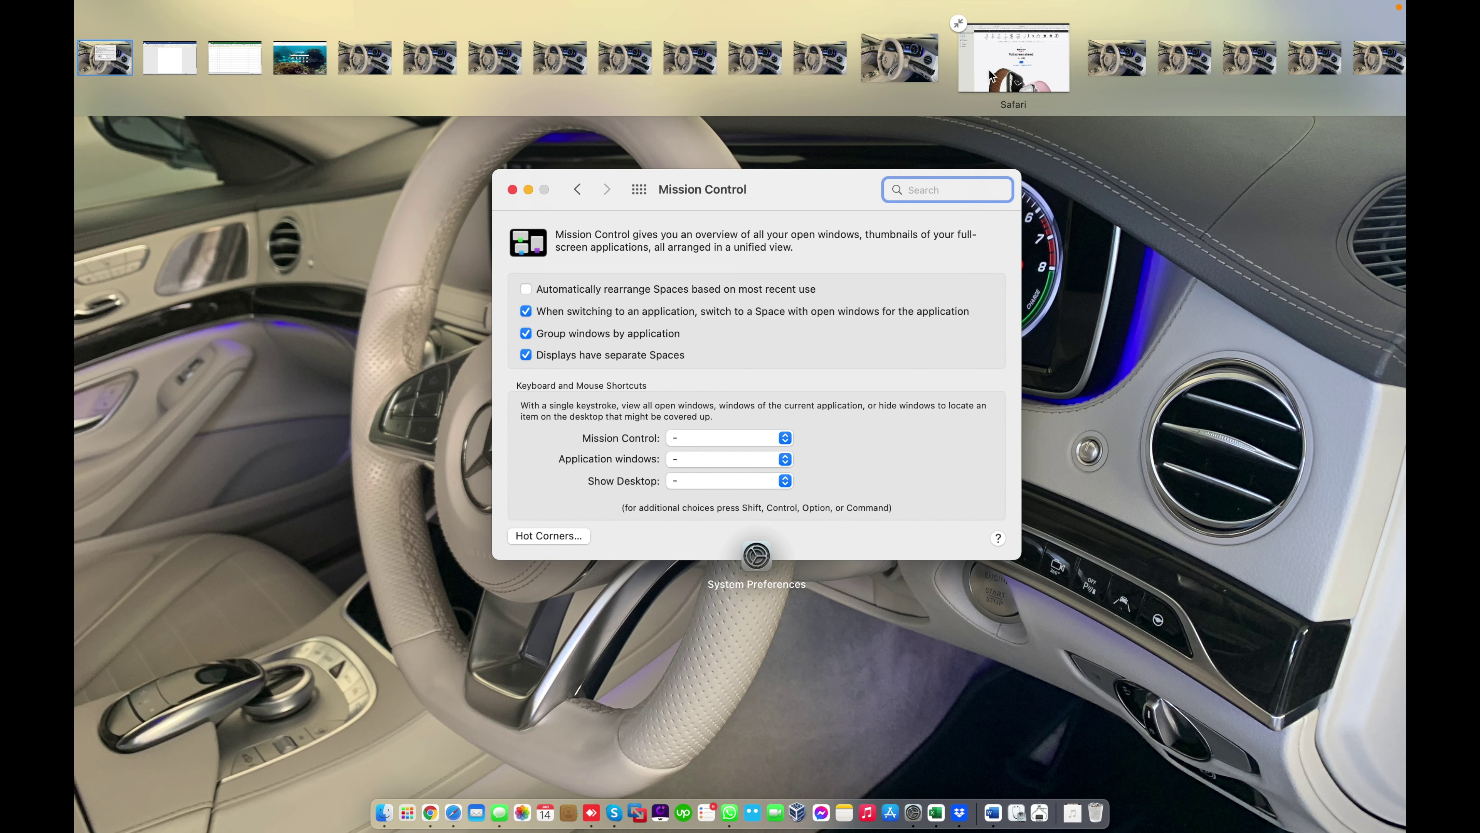
# Step: Open apple.com's iPhone page in full-screen Safari, then return to the preferences desktop
pyautogui.click(990, 76)
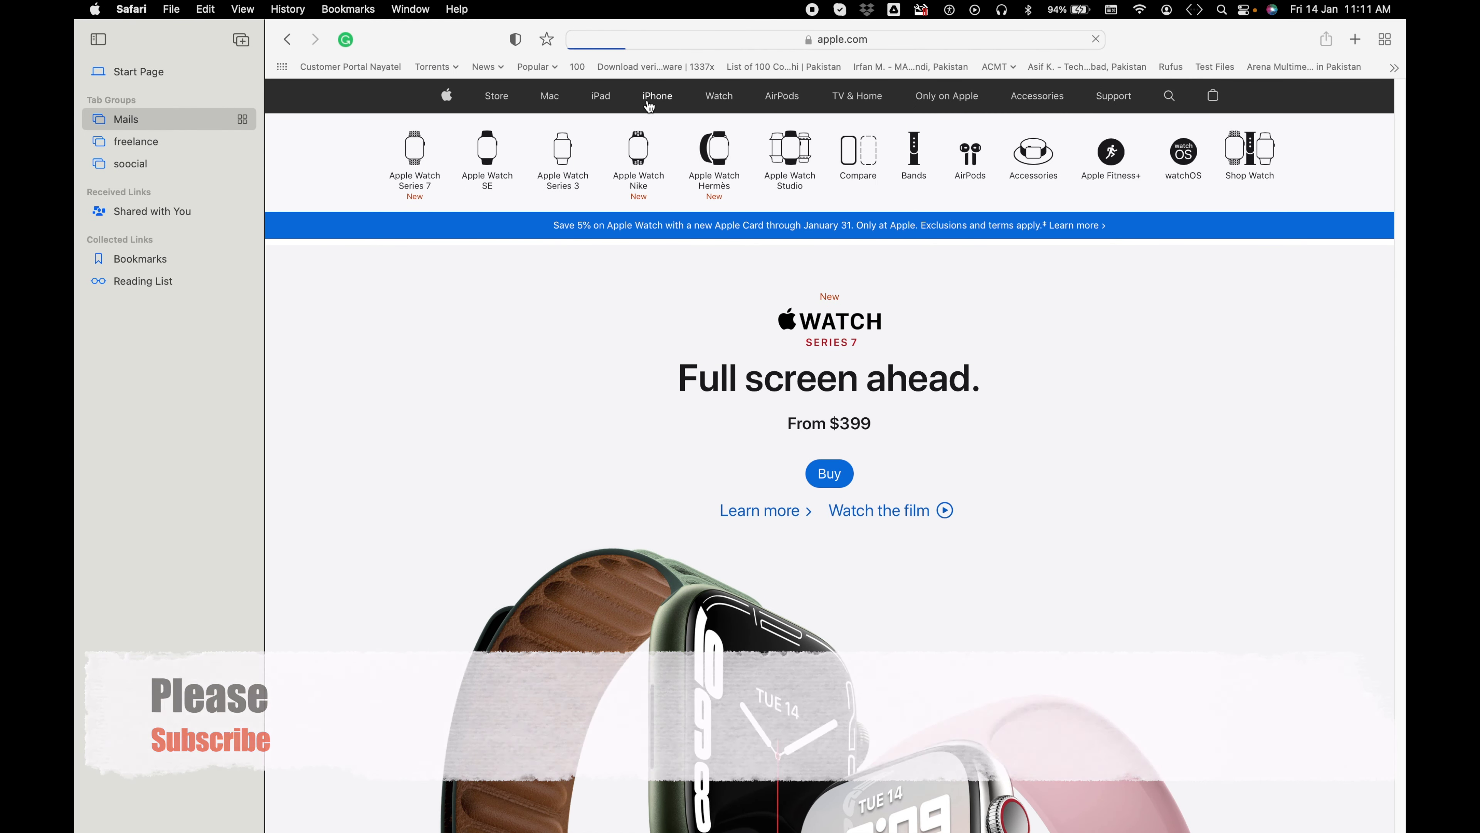
pyautogui.click(648, 104)
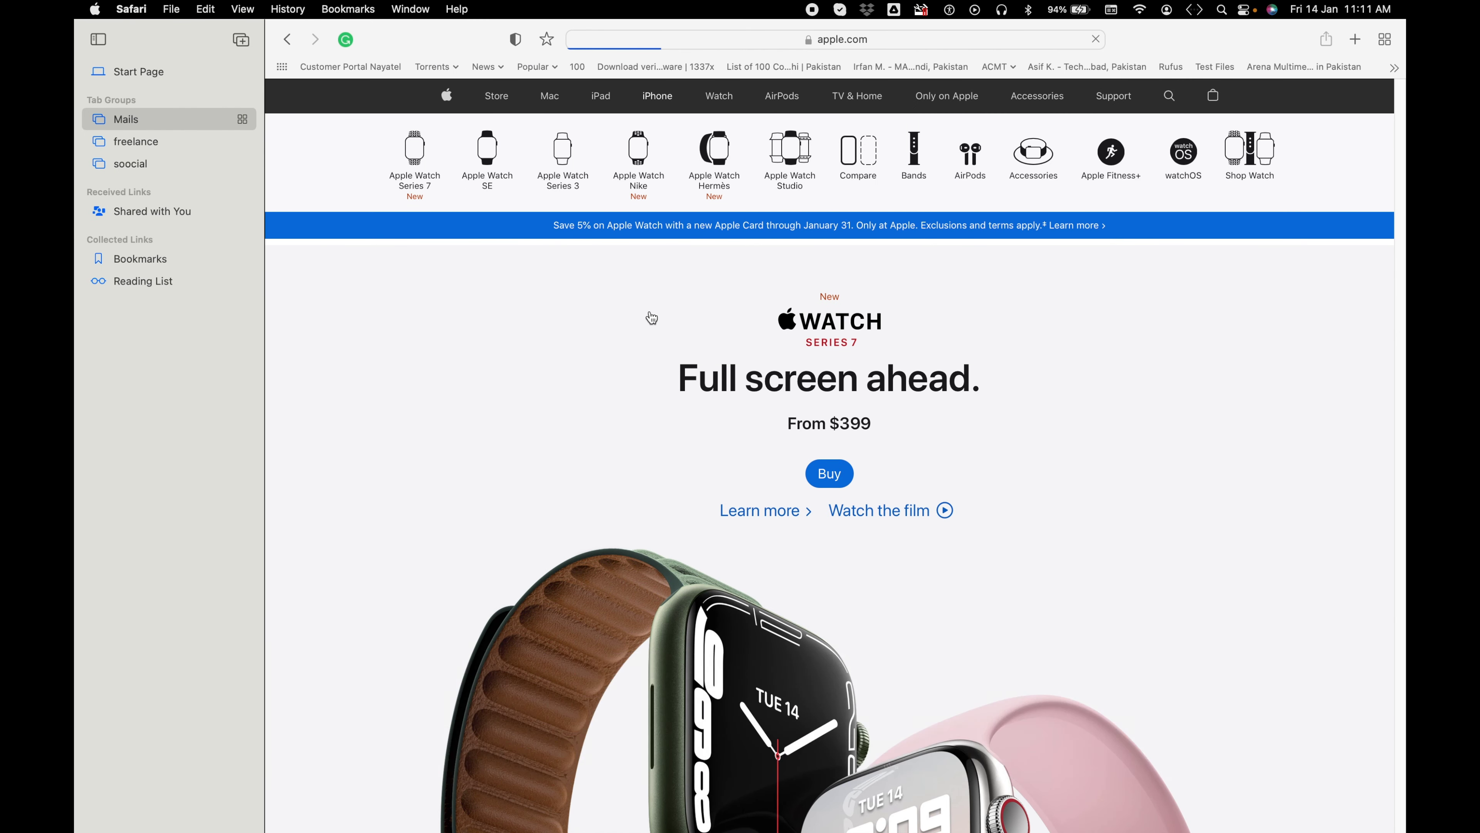
pyautogui.press('F3')
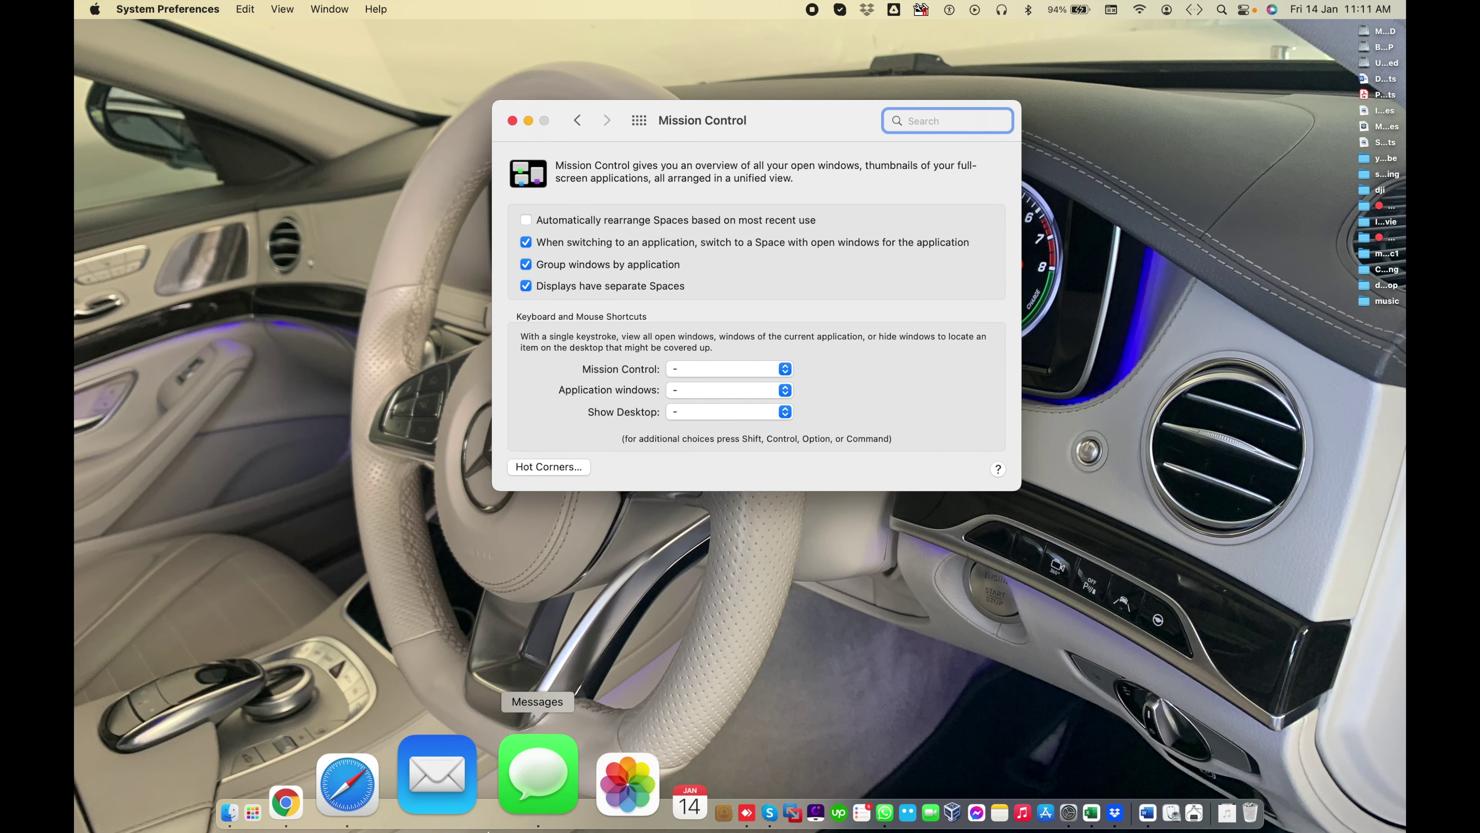
pyautogui.click(456, 776)
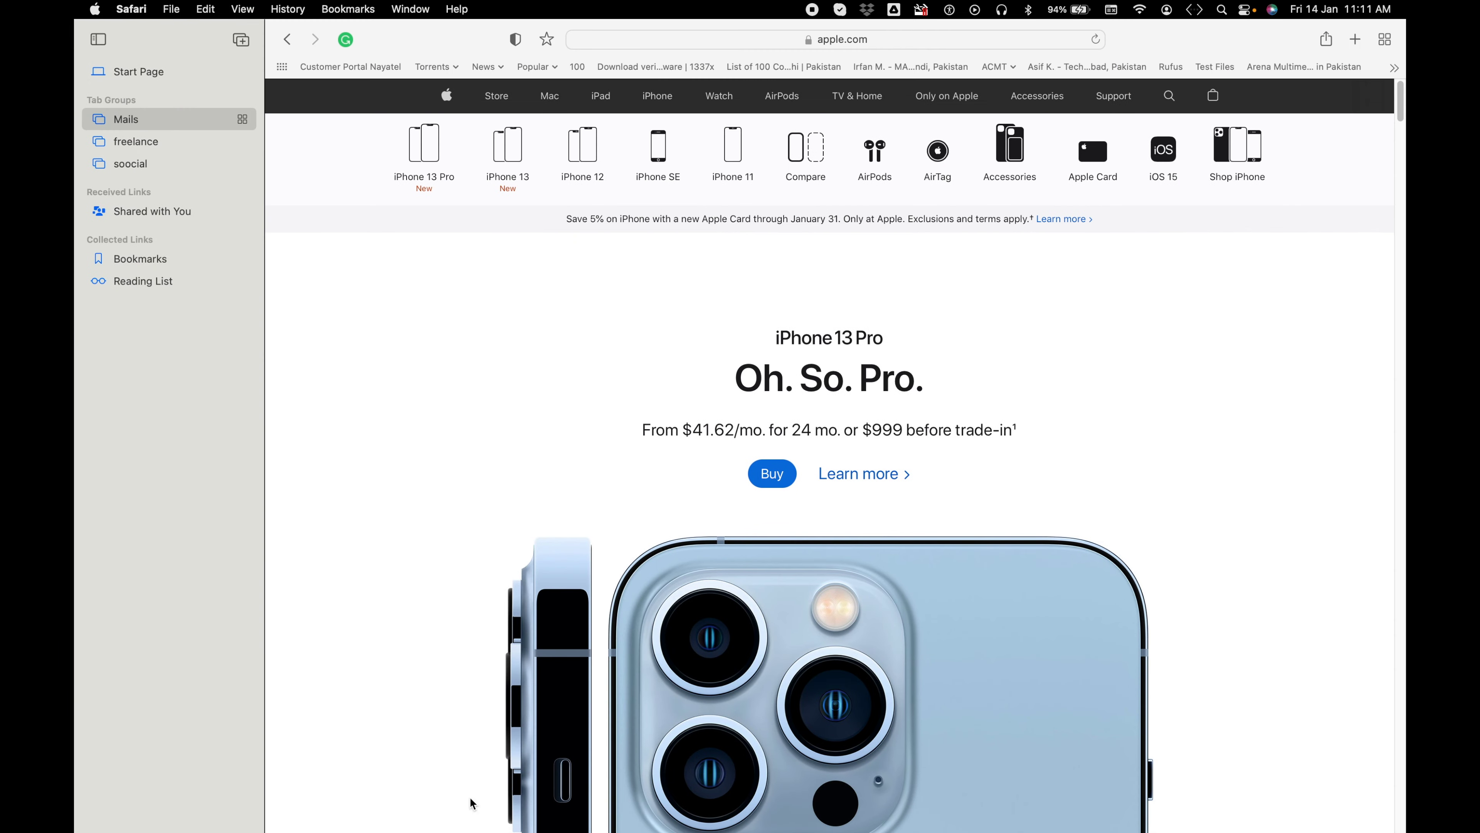
pyautogui.hotkey('ctrl', 'Up')
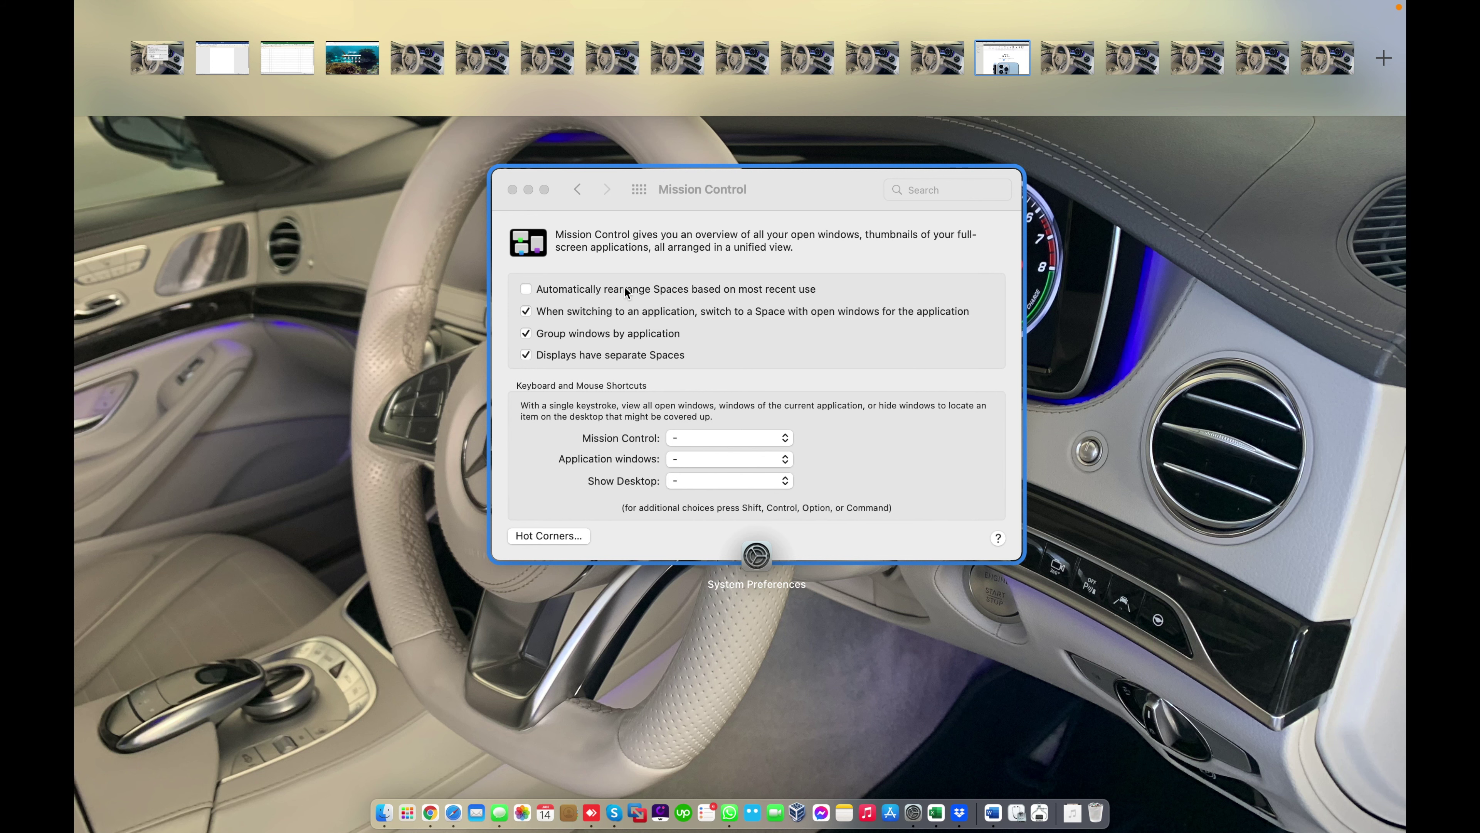
pyautogui.click(725, 248)
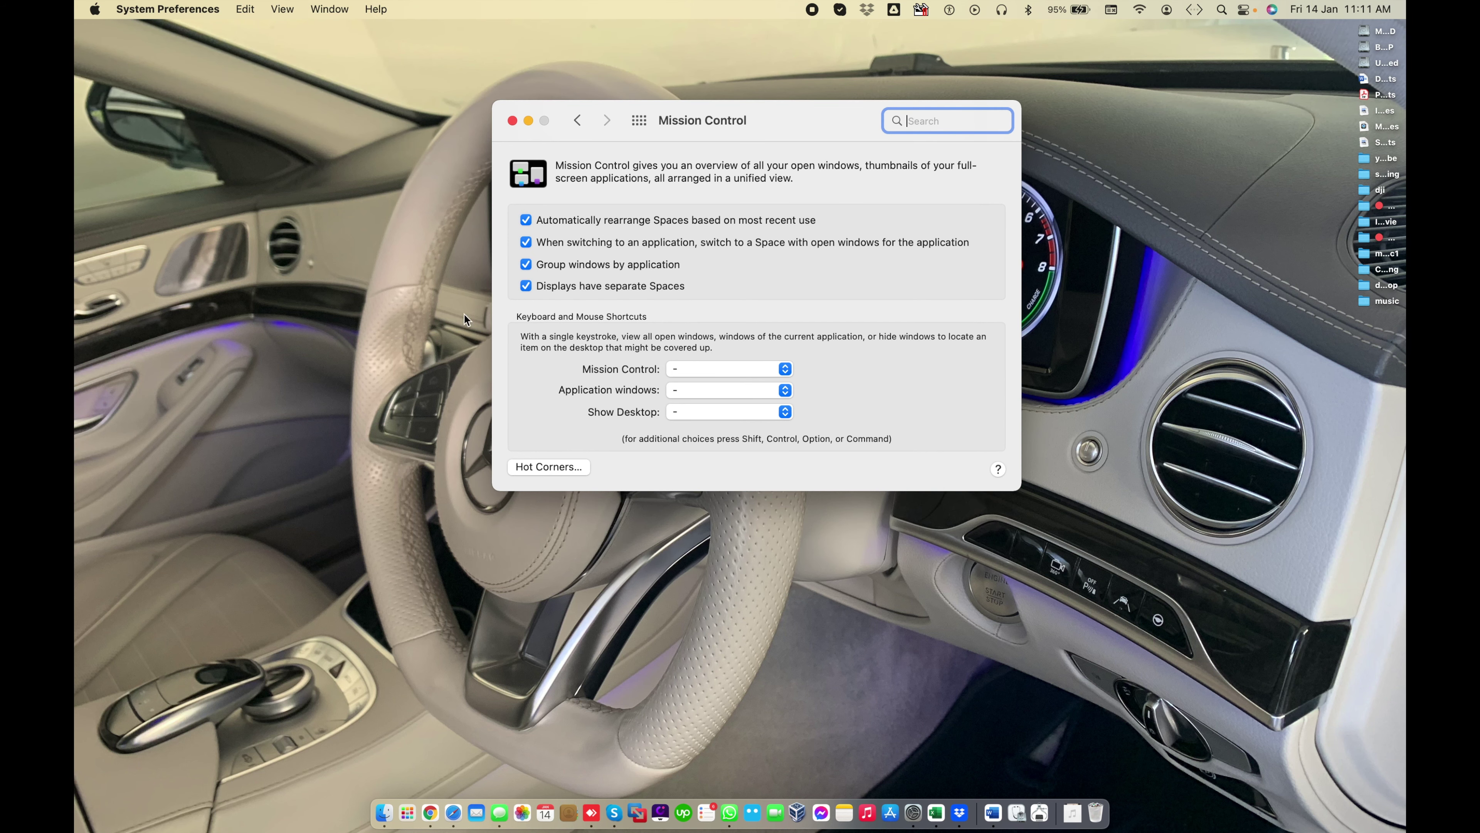
pyautogui.click(306, 476)
pyautogui.press('F3')
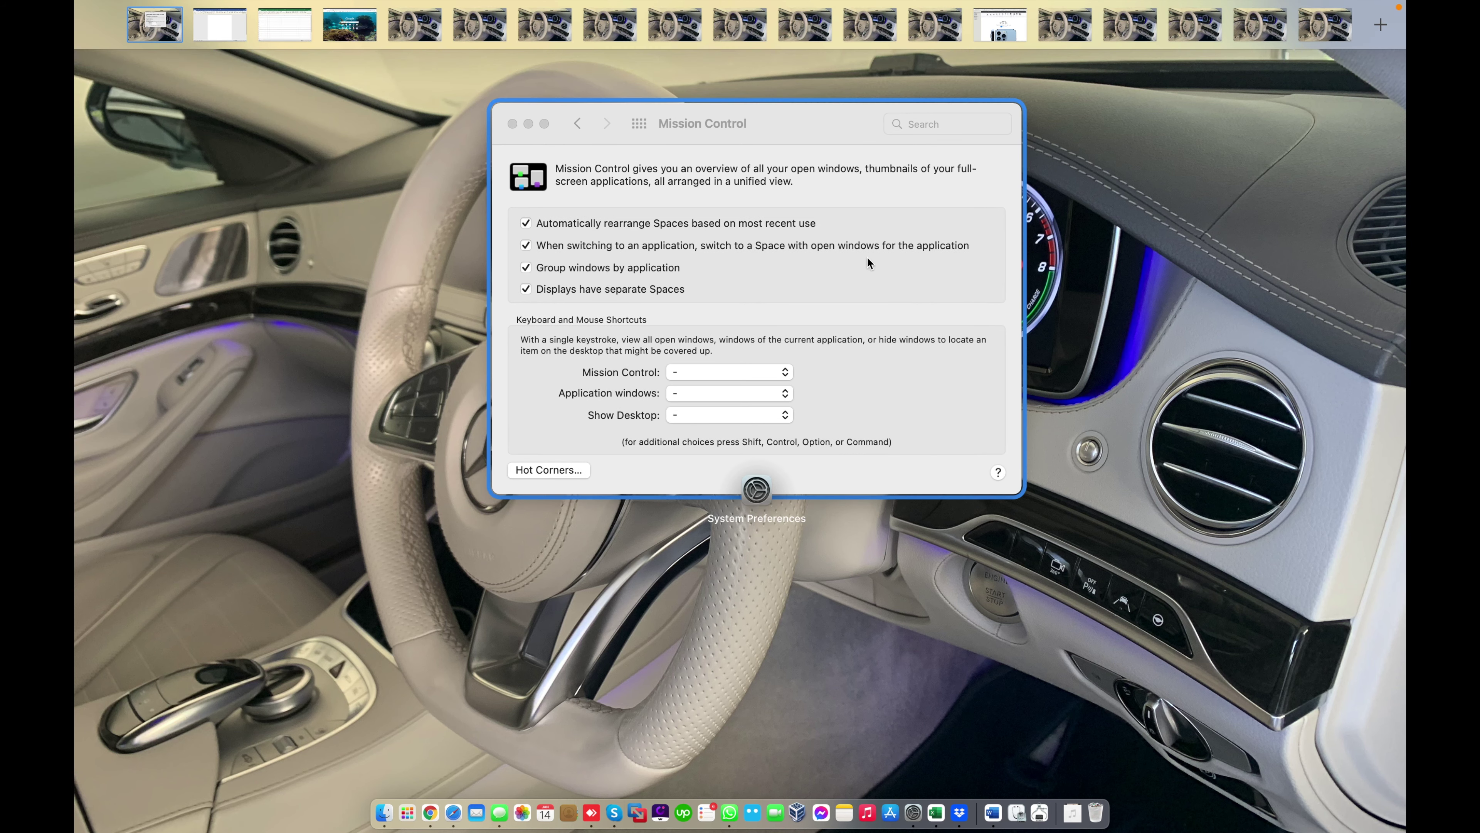
pyautogui.click(1000, 25)
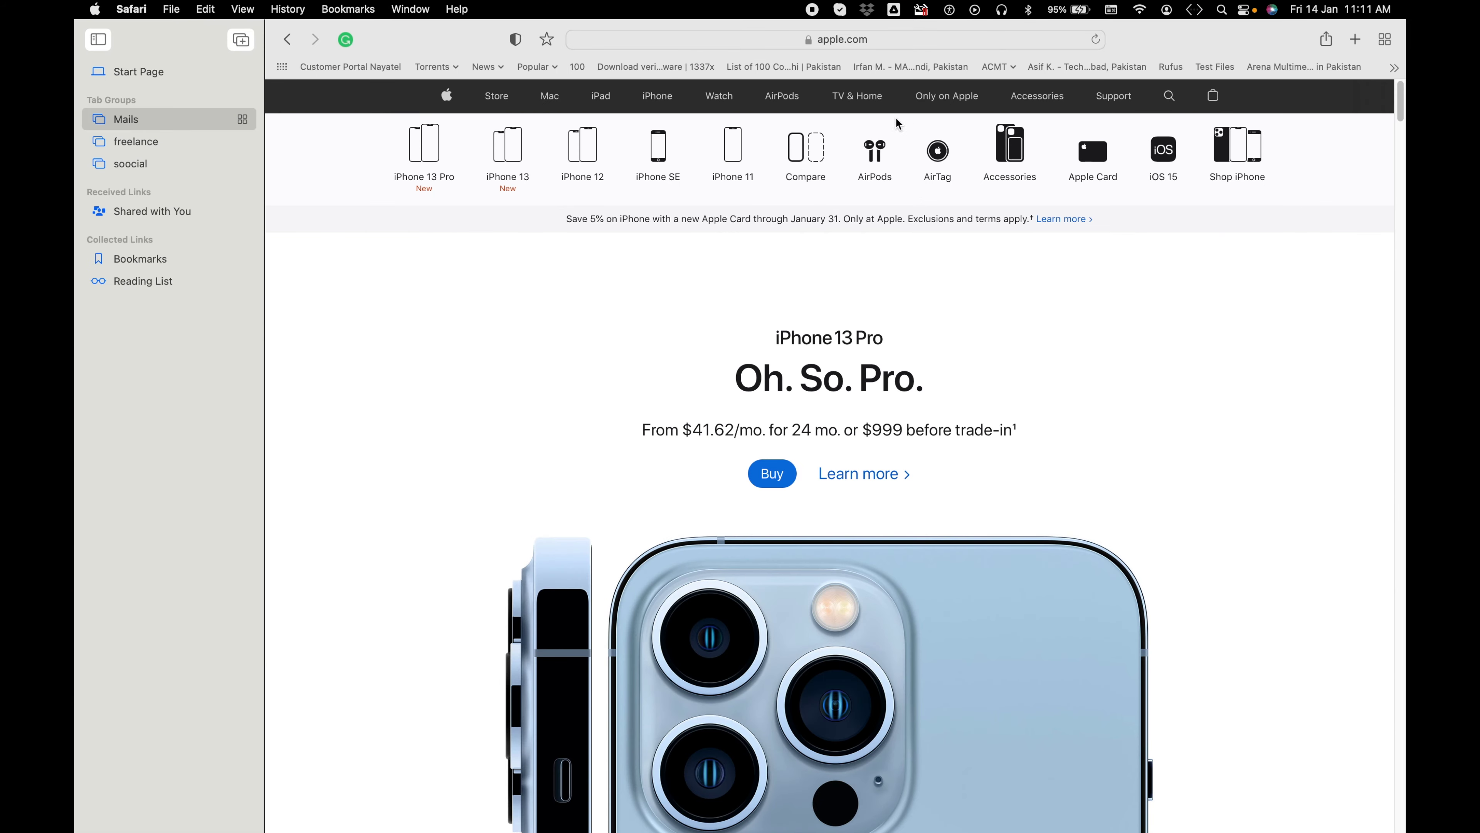
pyautogui.click(870, 159)
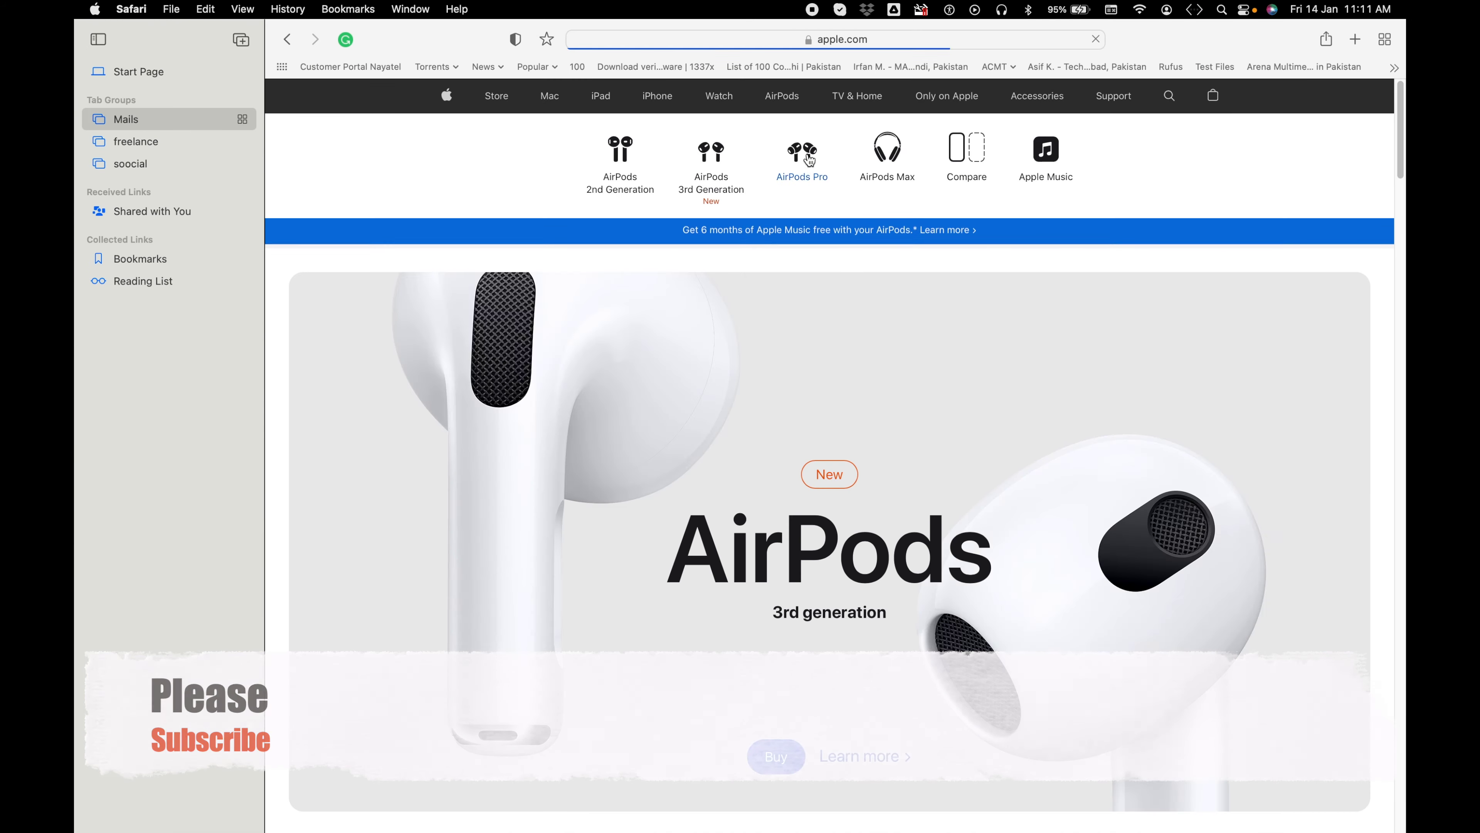
pyautogui.press('F3')
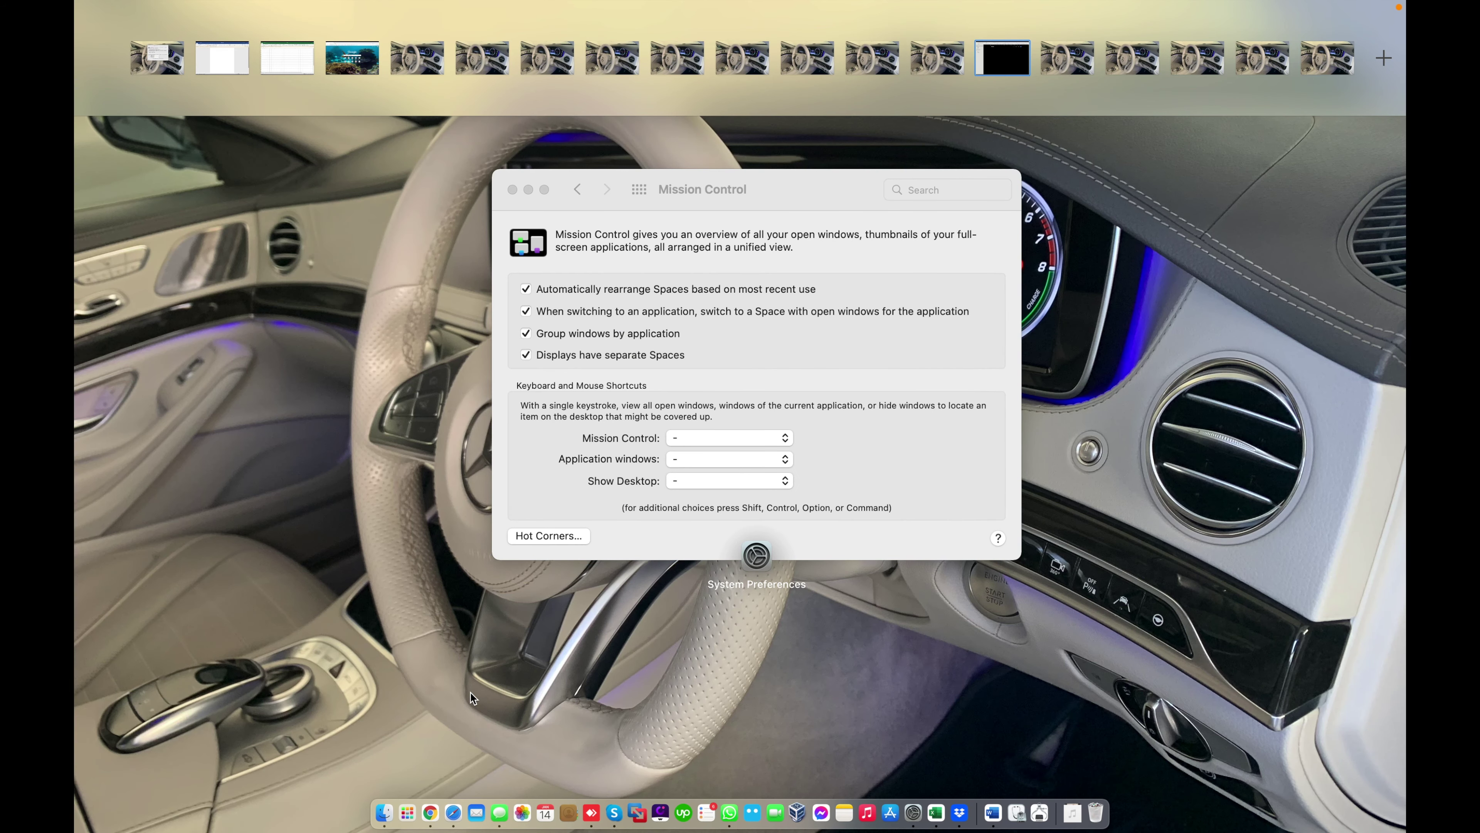
pyautogui.click(471, 698)
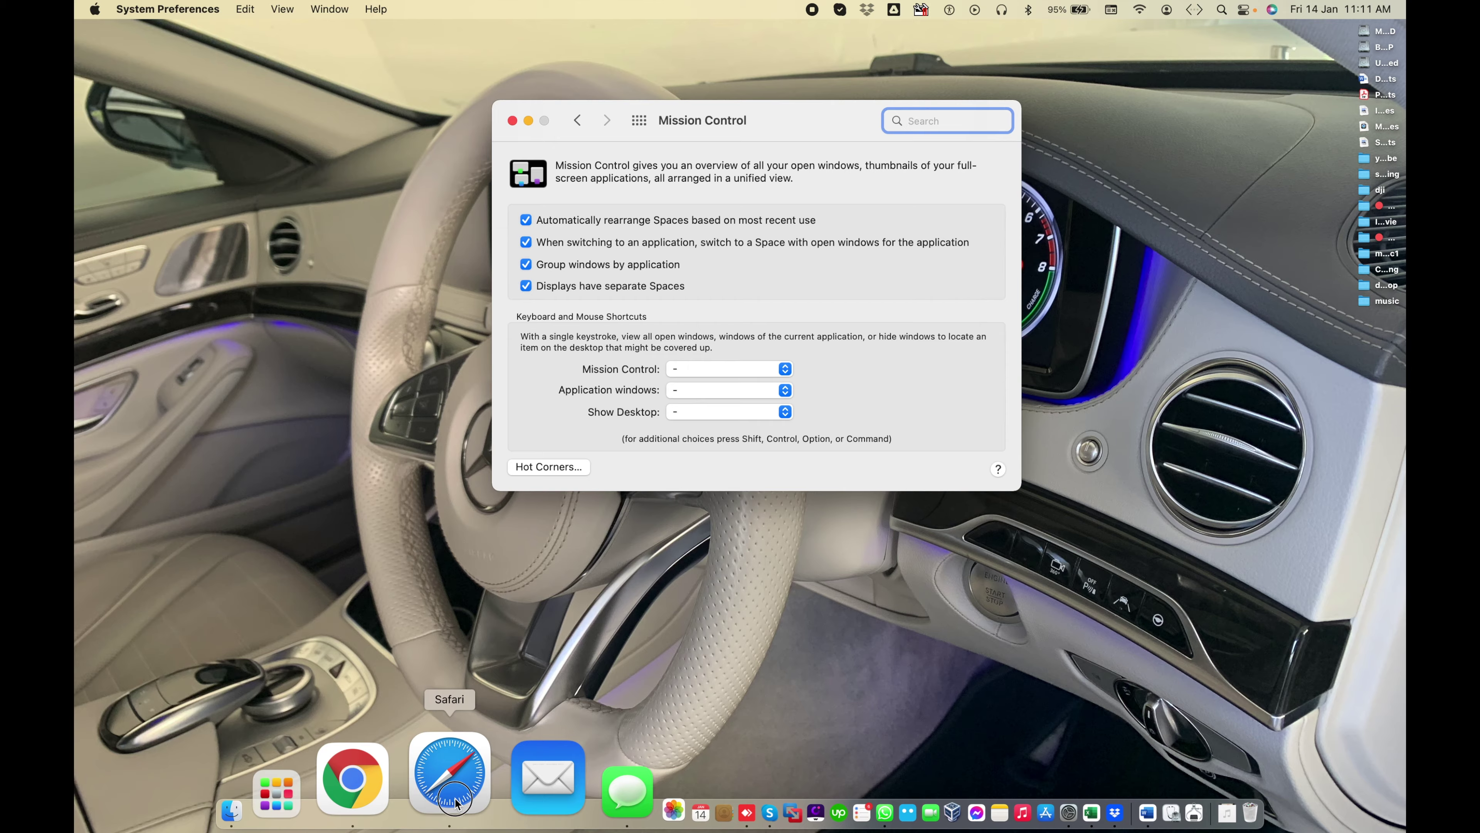
# Step: Switch to Safari from the Dock, then come back to the preferences window via Mission Control
pyautogui.click(455, 799)
pyautogui.press('F3')
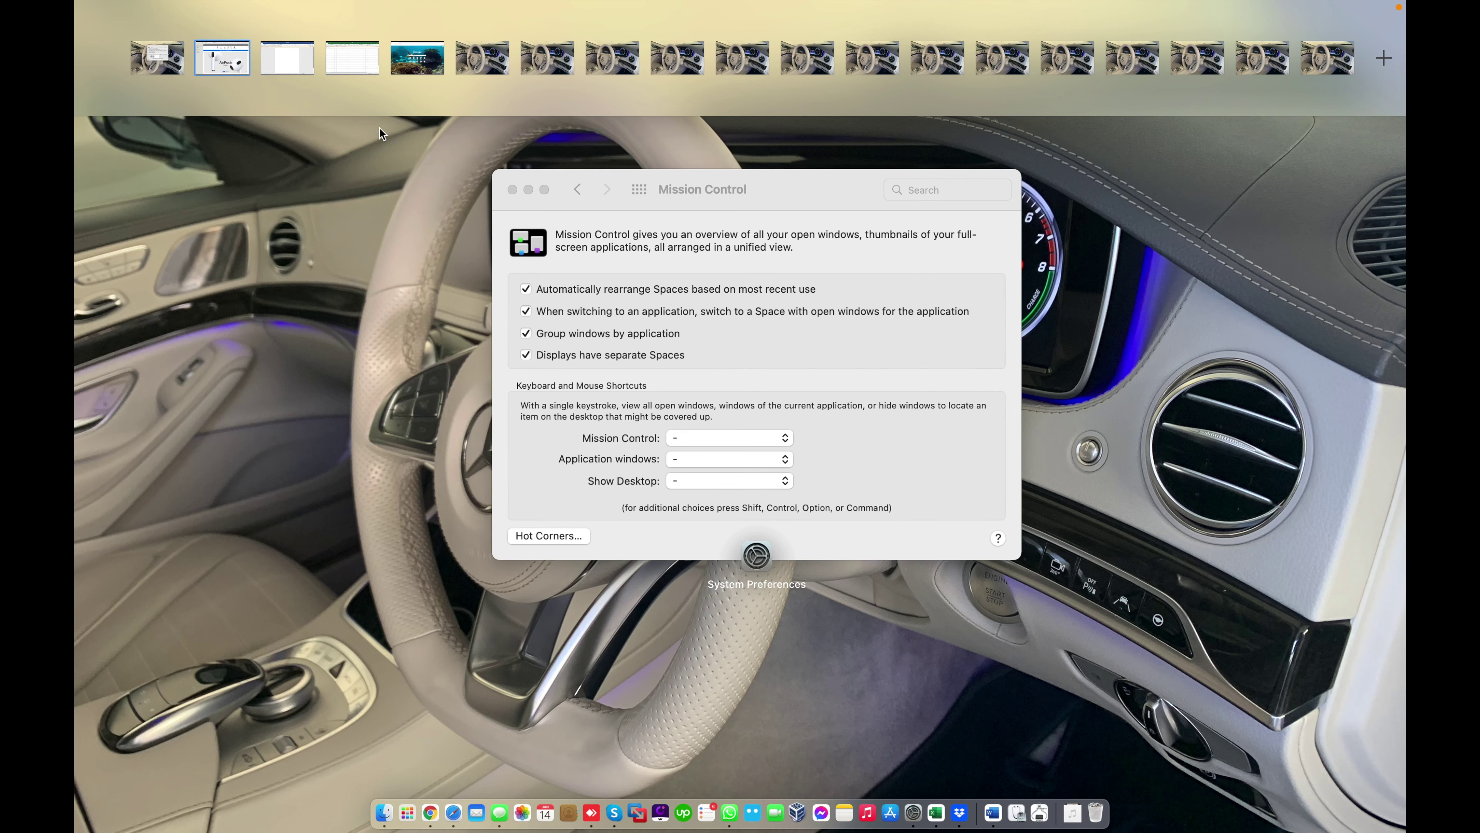
pyautogui.moveTo(217, 71)
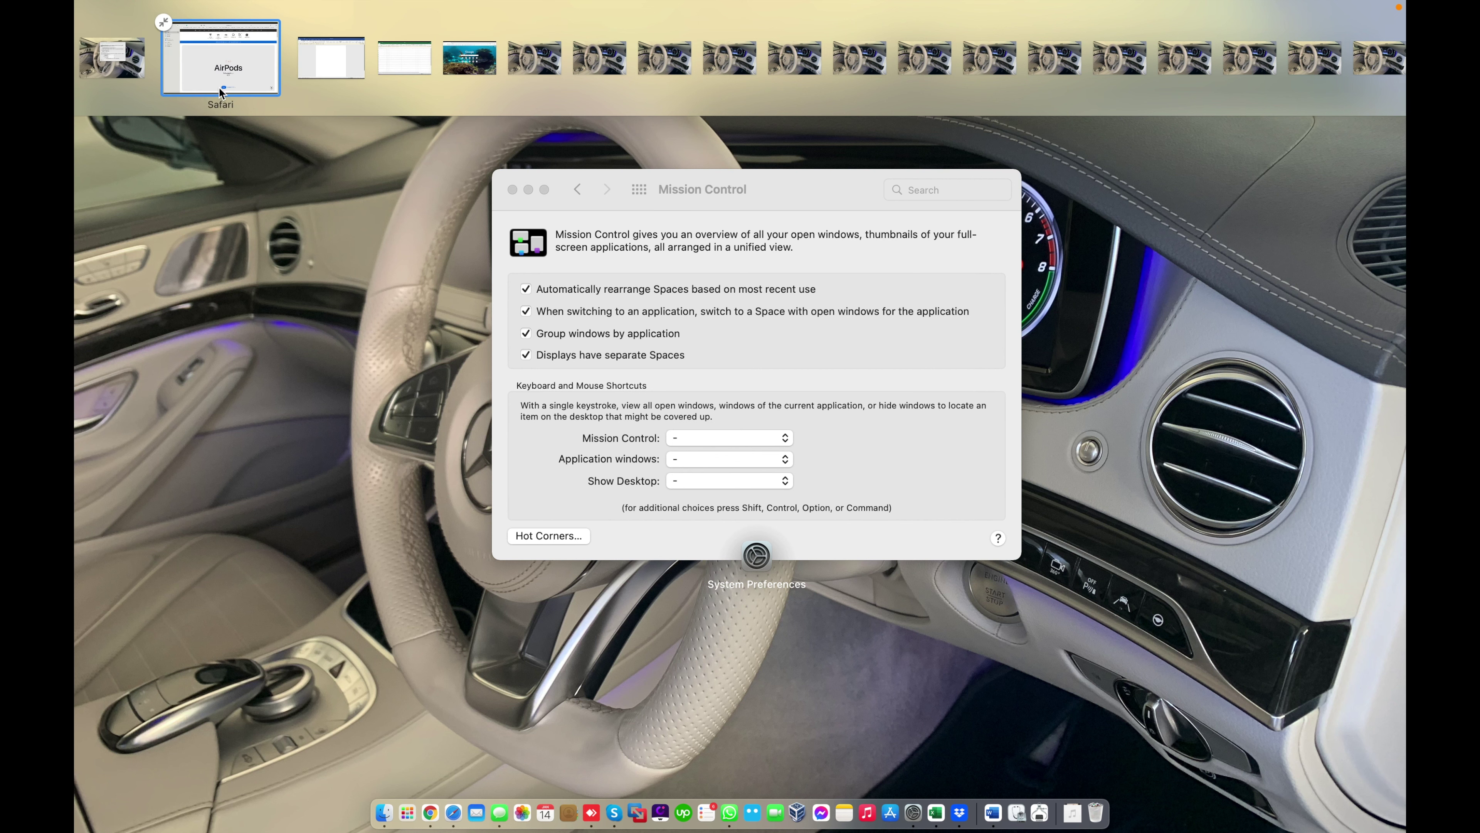
pyautogui.click(609, 275)
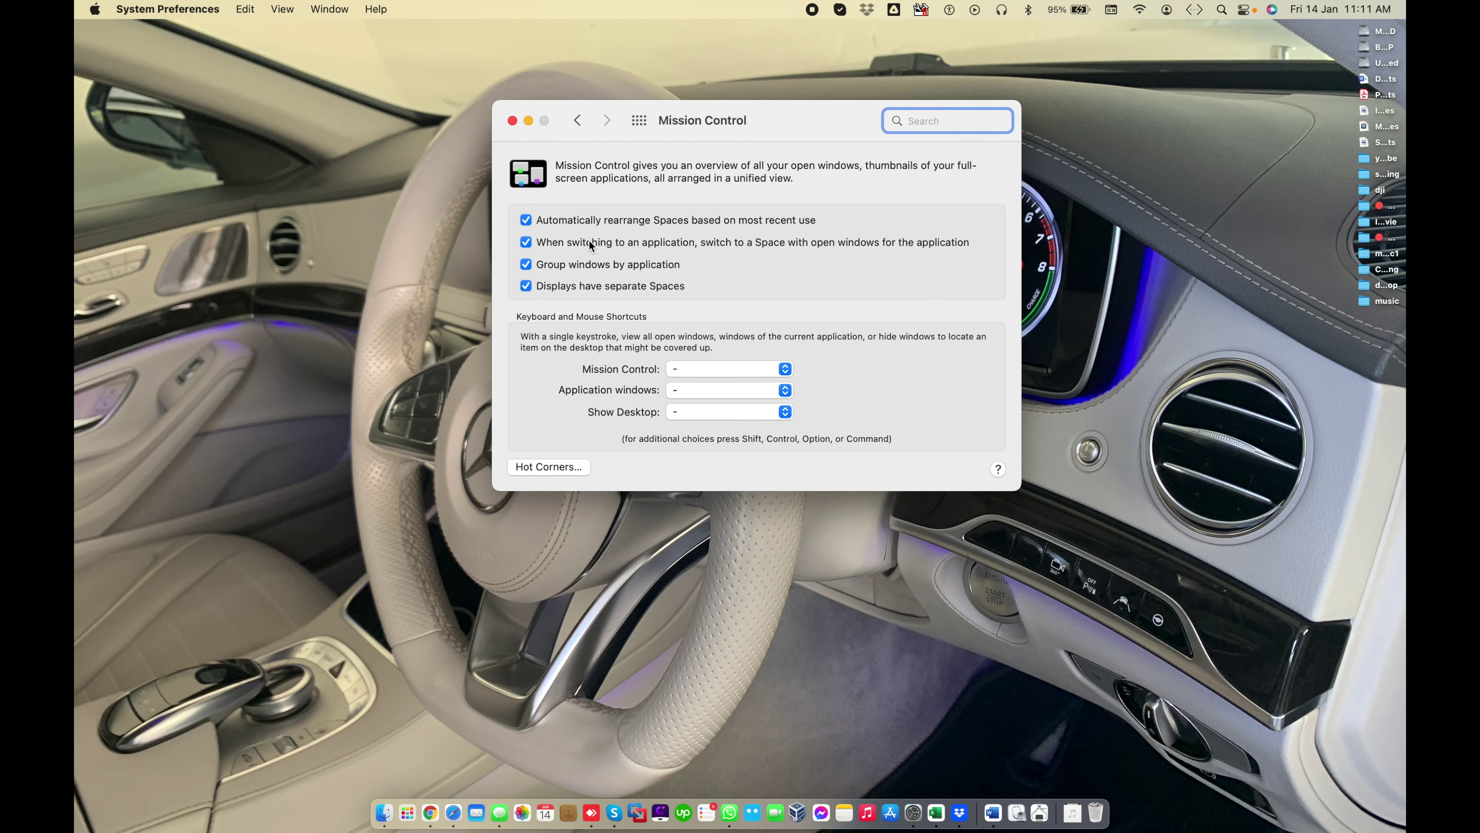
# Step: Toggle 'When switching to an application' off and back on, then go to the Safari space
pyautogui.click(590, 244)
pyautogui.click(590, 244)
pyautogui.click(457, 811)
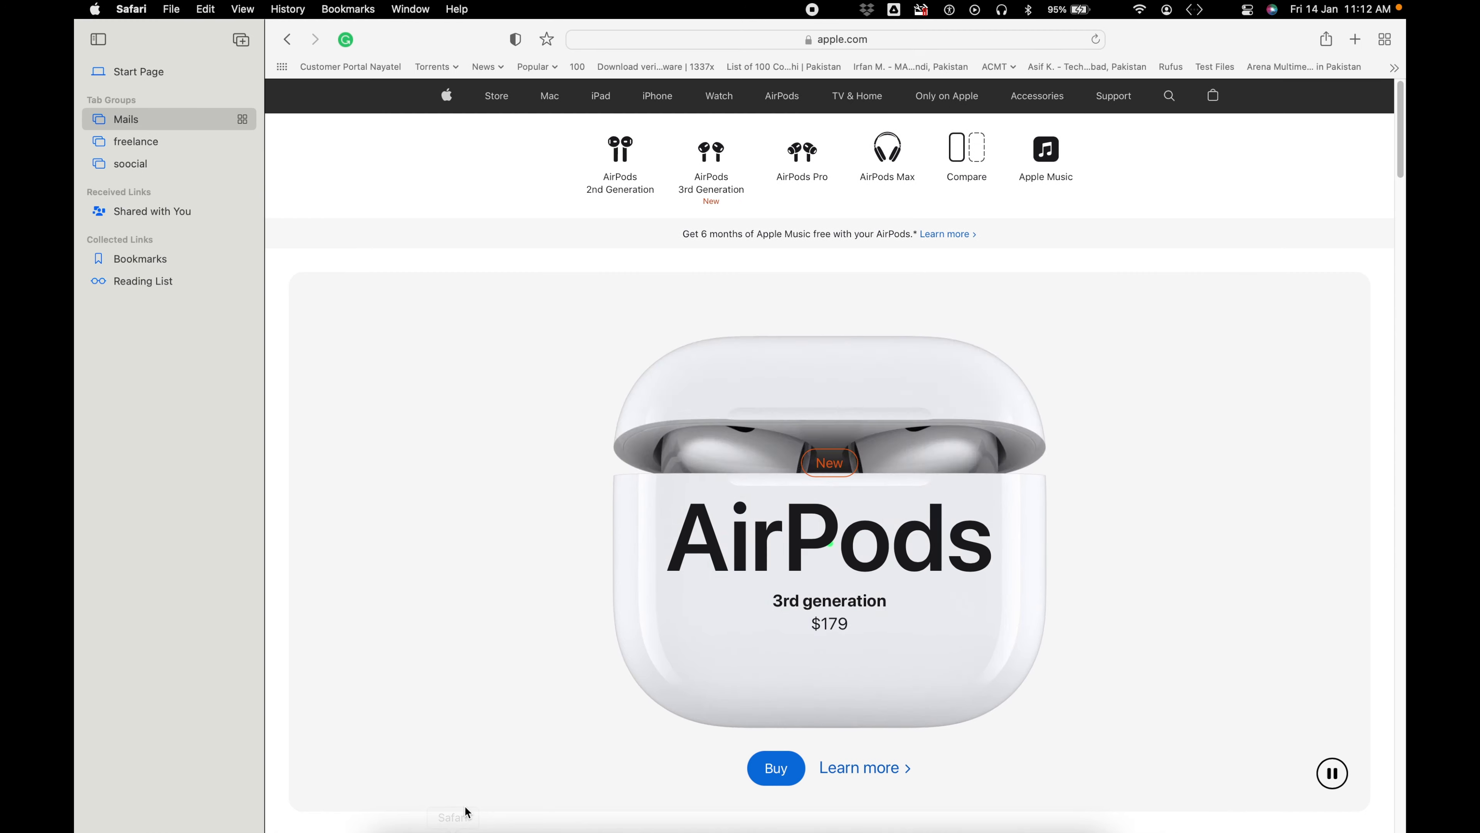
# Step: Type 'Hello there!' in the full-screen Word document, then return to the preferences desktop
pyautogui.press('F3')
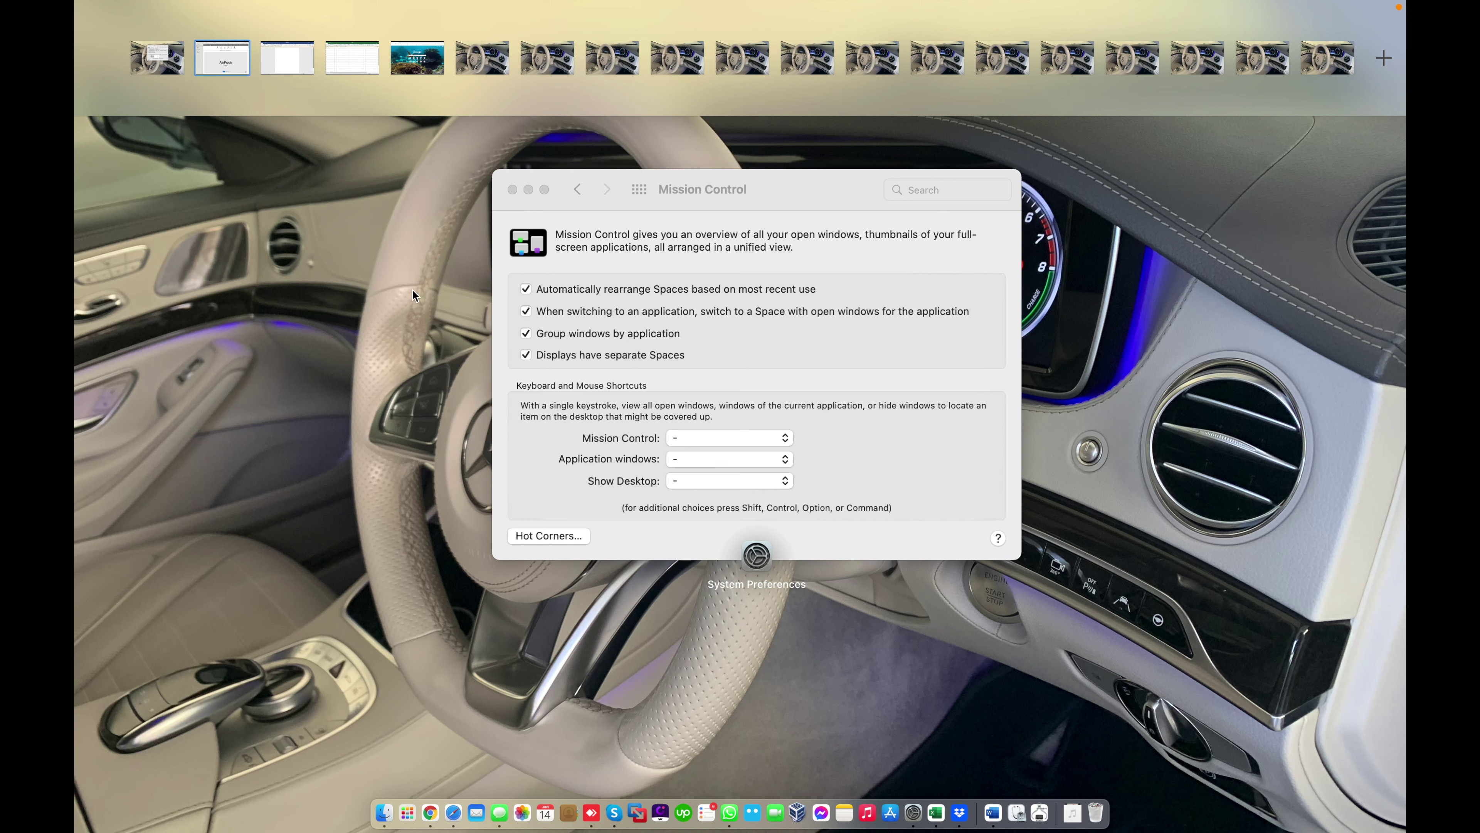
pyautogui.click(294, 65)
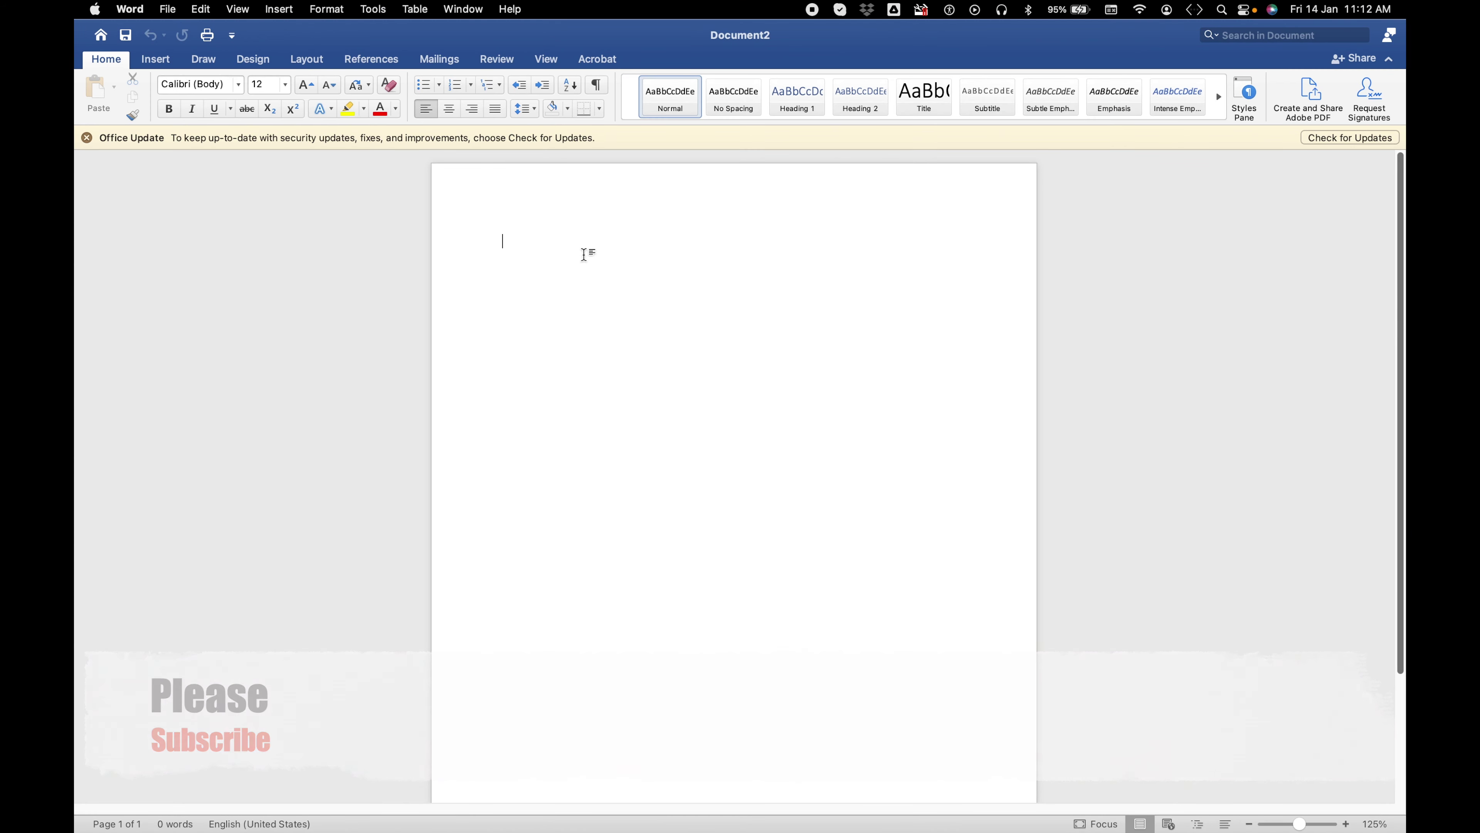
pyautogui.write('he')
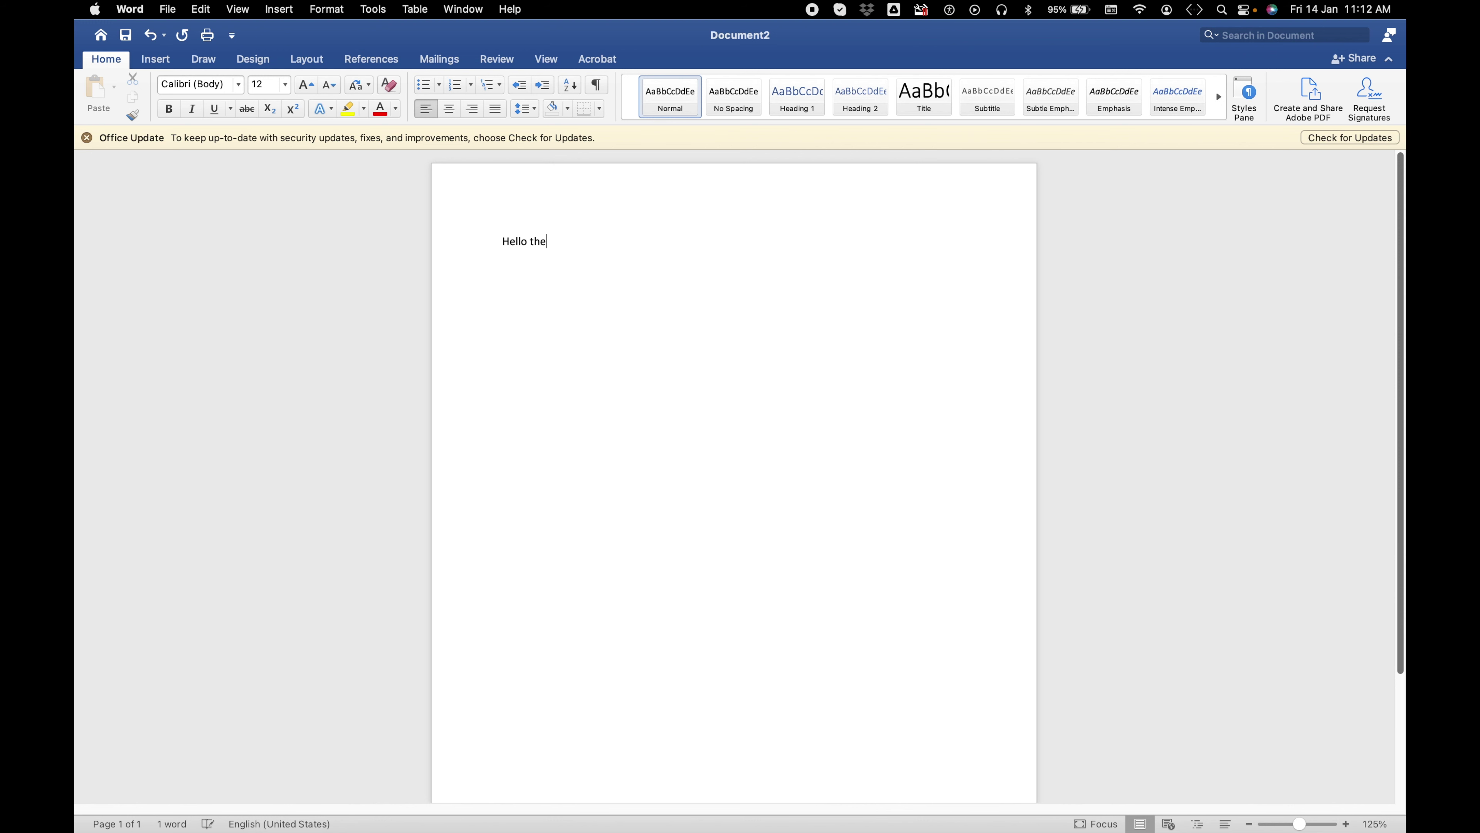
pyautogui.write('@')
pyautogui.hotkey('ctrl', 'Up')
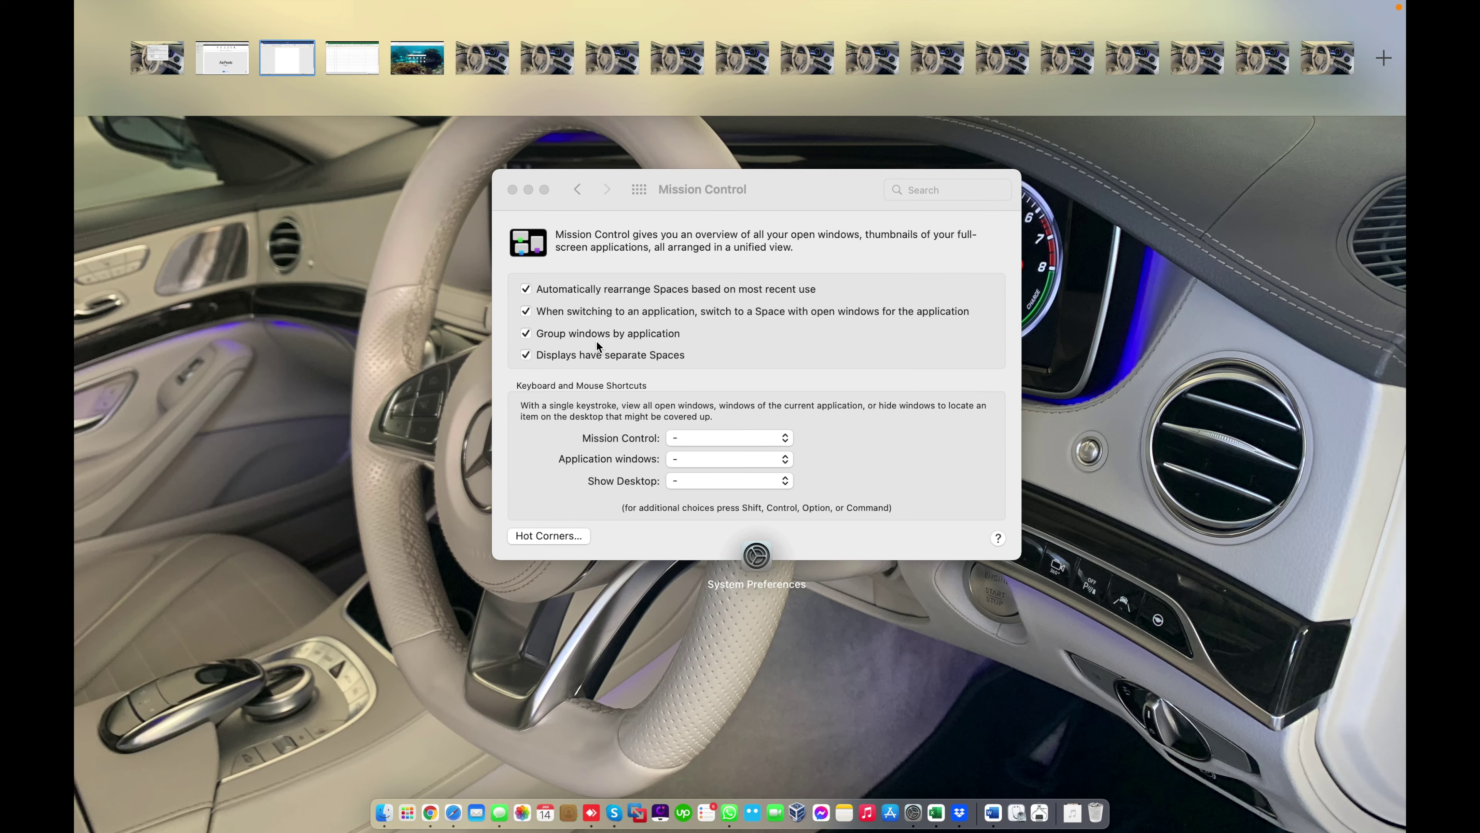
pyautogui.click(361, 294)
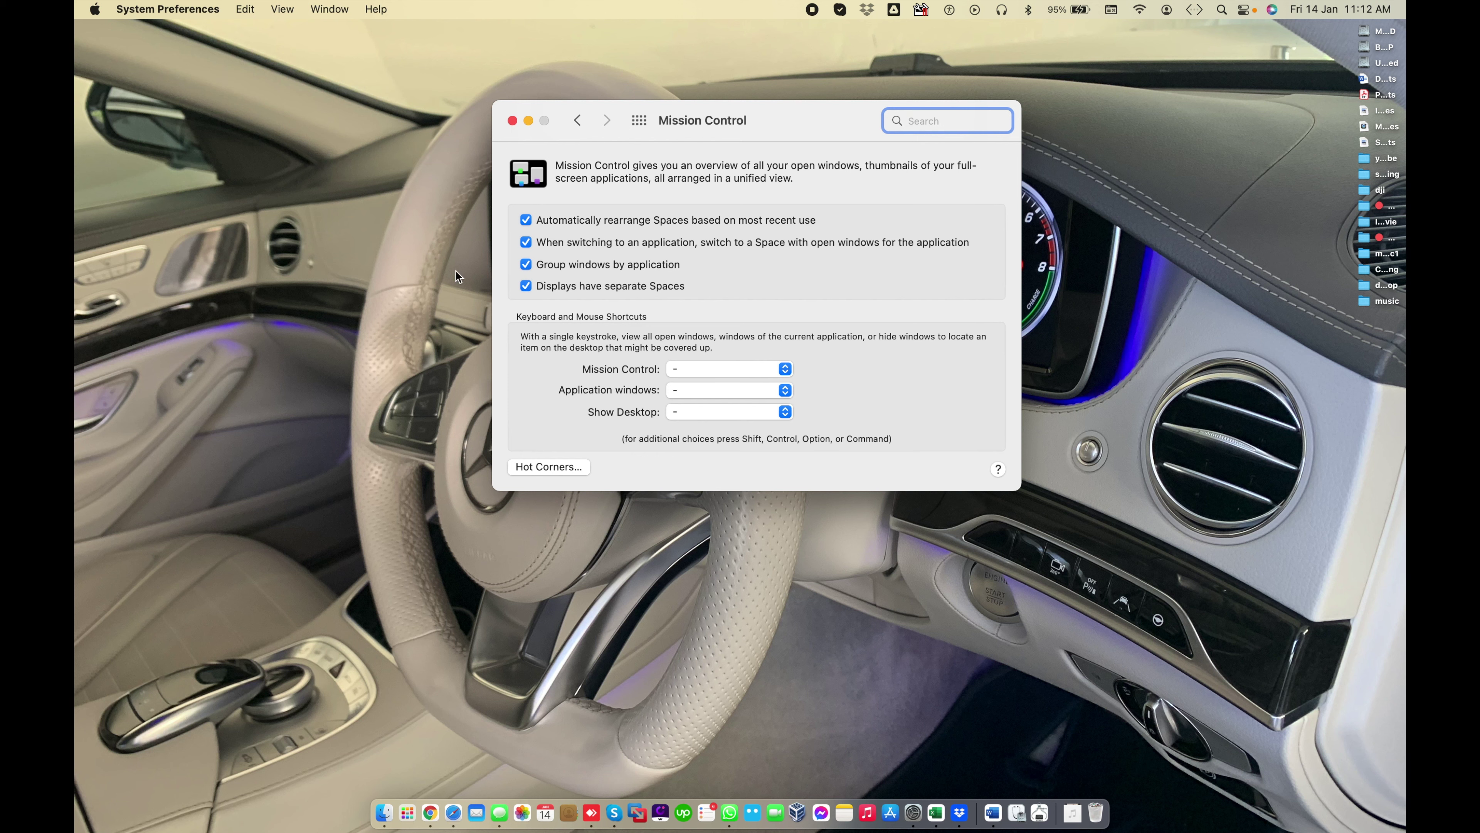
# Step: Drag the preferences window to the right side, then switch to Word and back via Mission Control
pyautogui.moveTo(767, 108); pyautogui.dragTo(1082, 91)
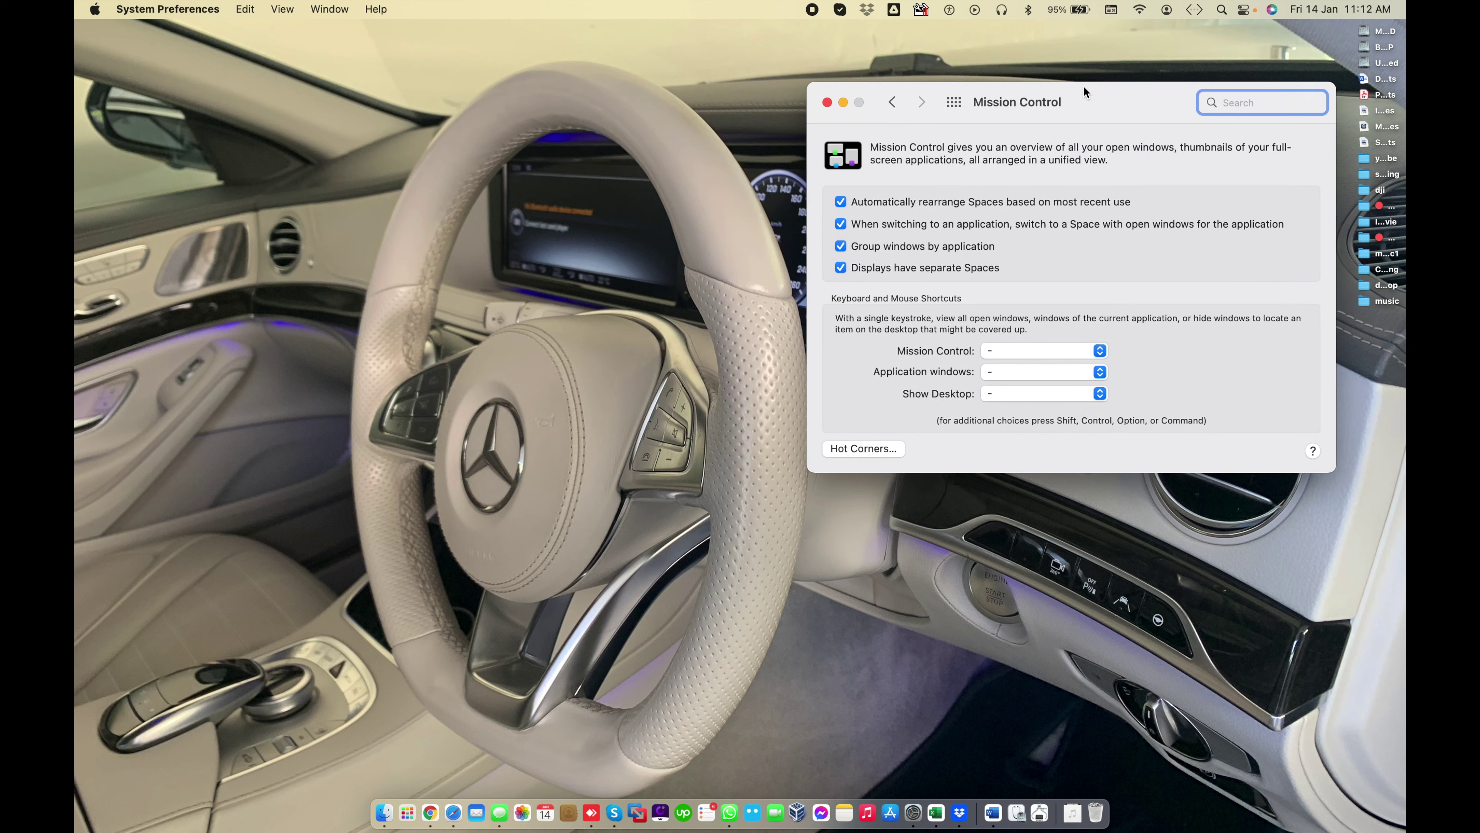
pyautogui.click(577, 385)
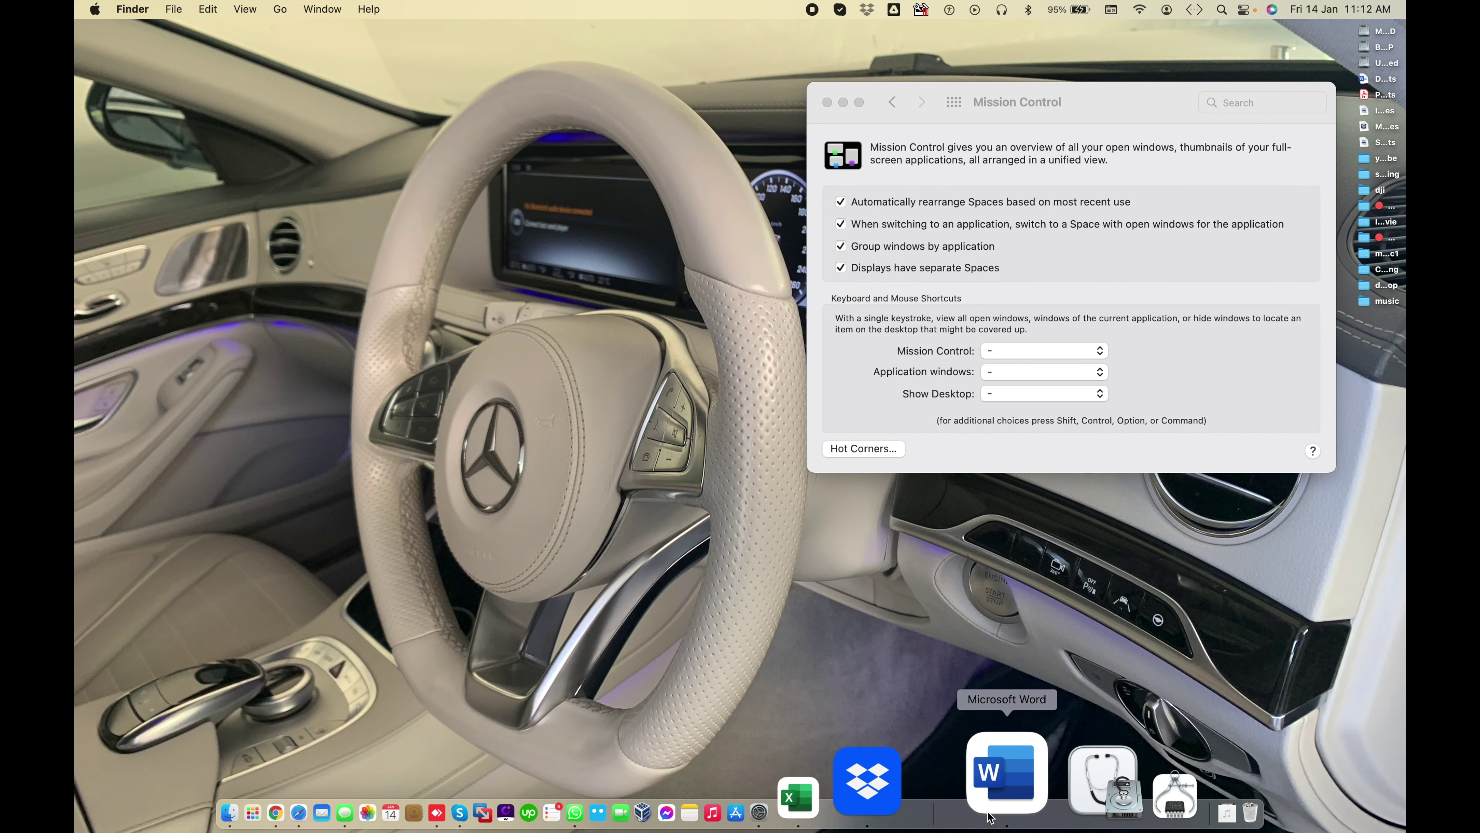
pyautogui.click(997, 816)
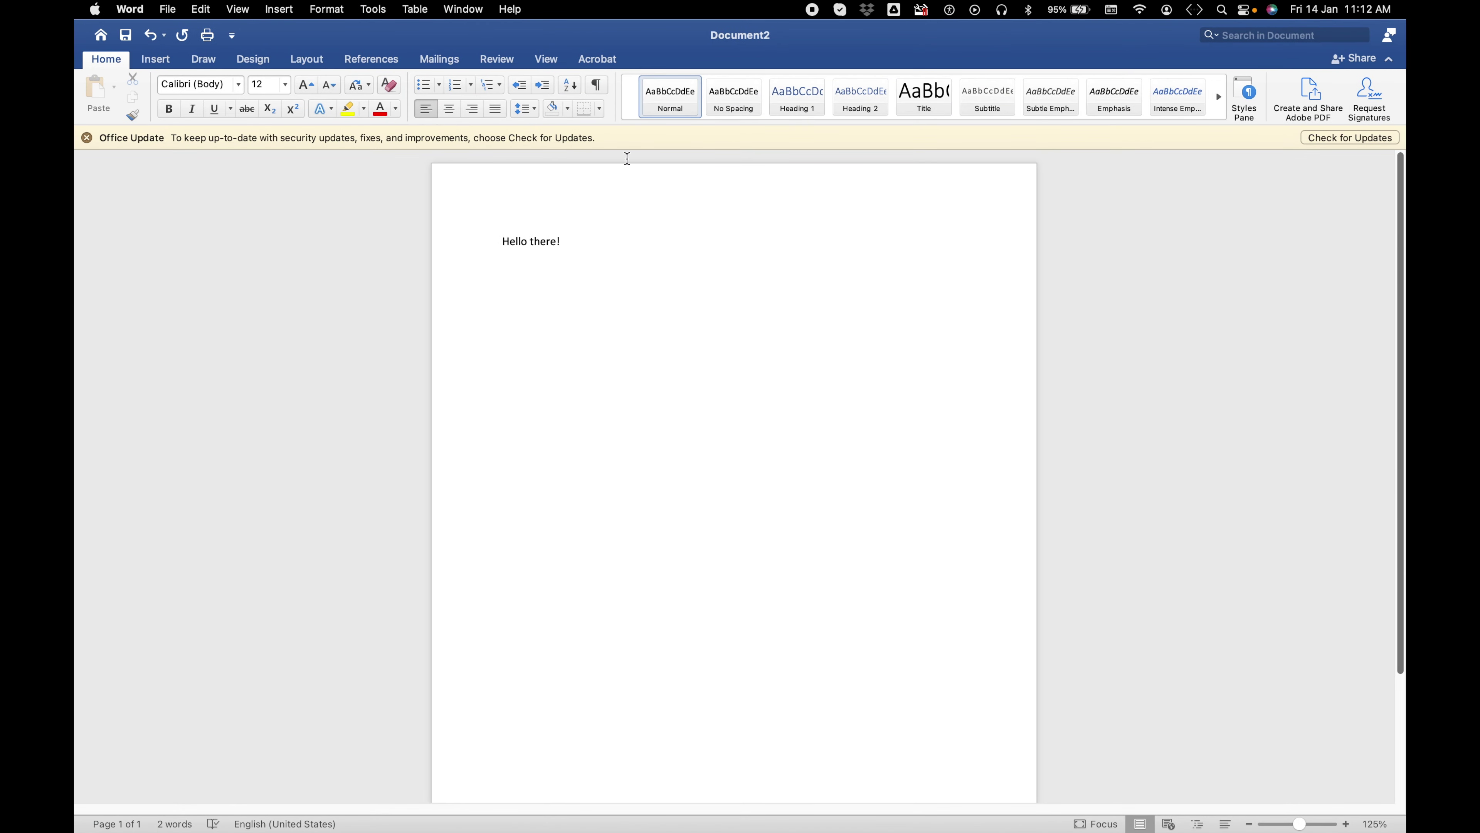
pyautogui.press('F3')
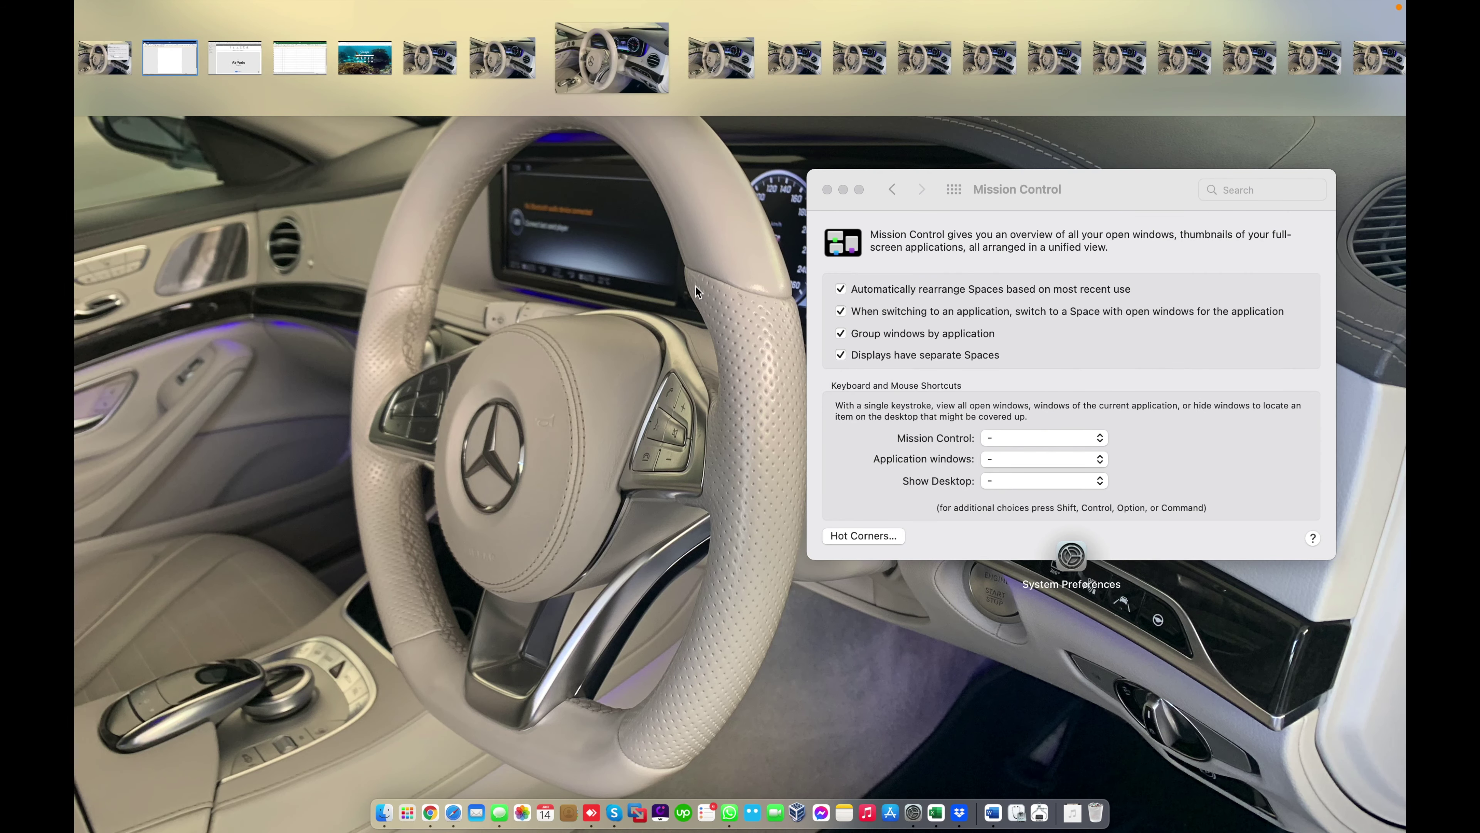
pyautogui.click(930, 241)
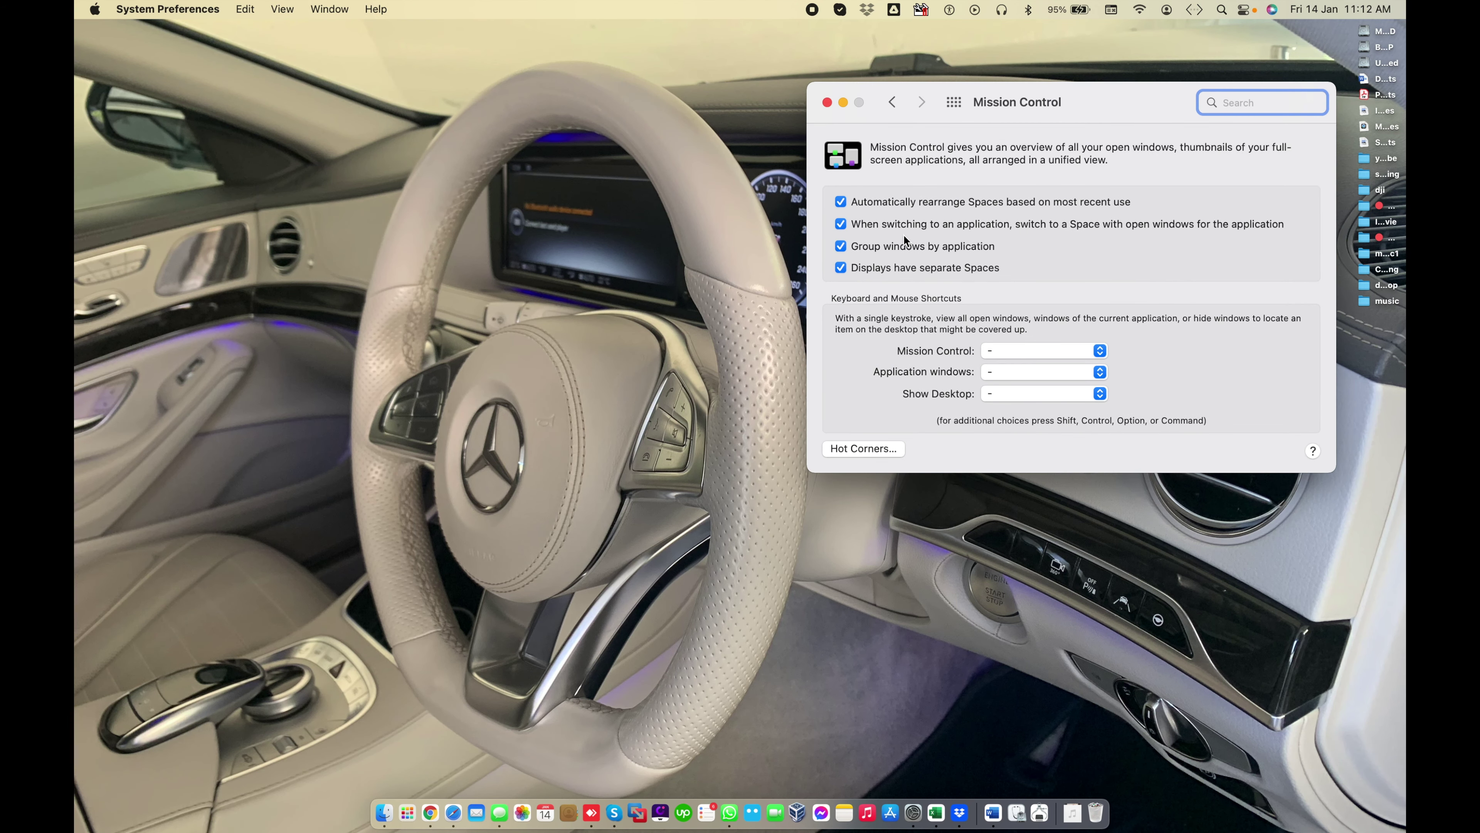
pyautogui.click(591, 372)
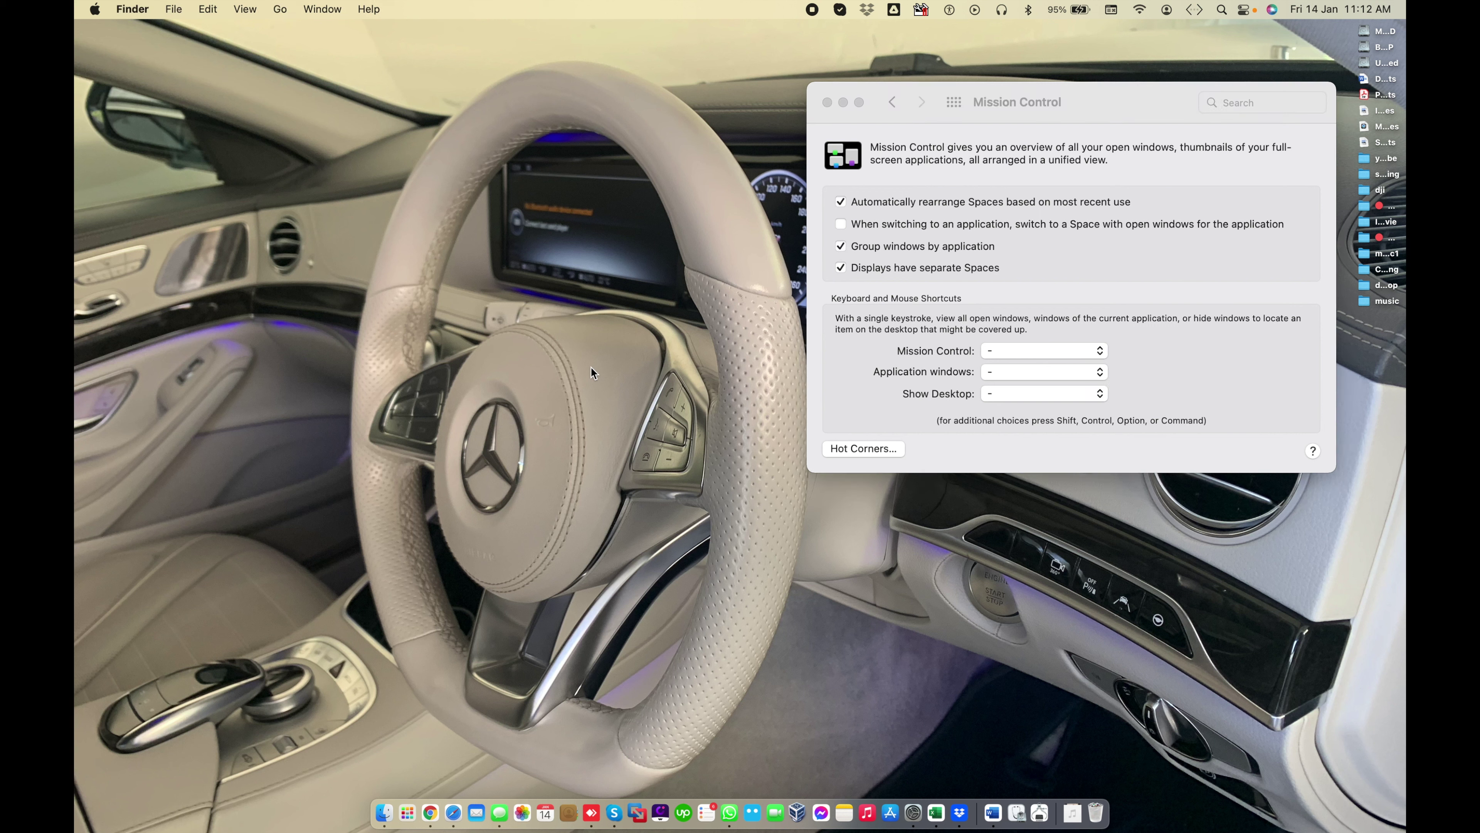
# Step: In the Word space, select then deselect the 'Hello there!' text, and return to the preferences desktop
pyautogui.click(994, 822)
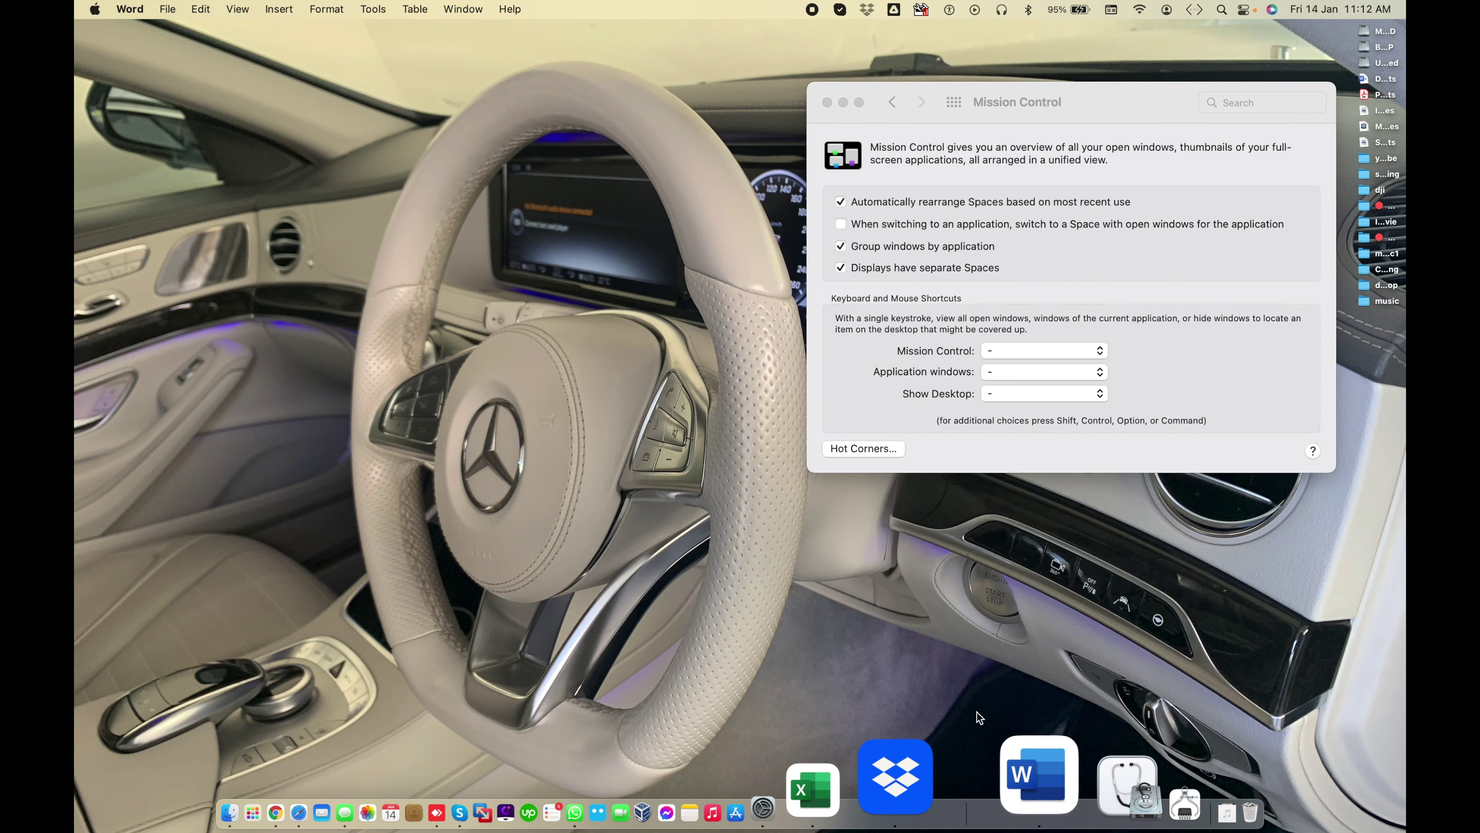
pyautogui.press('F3')
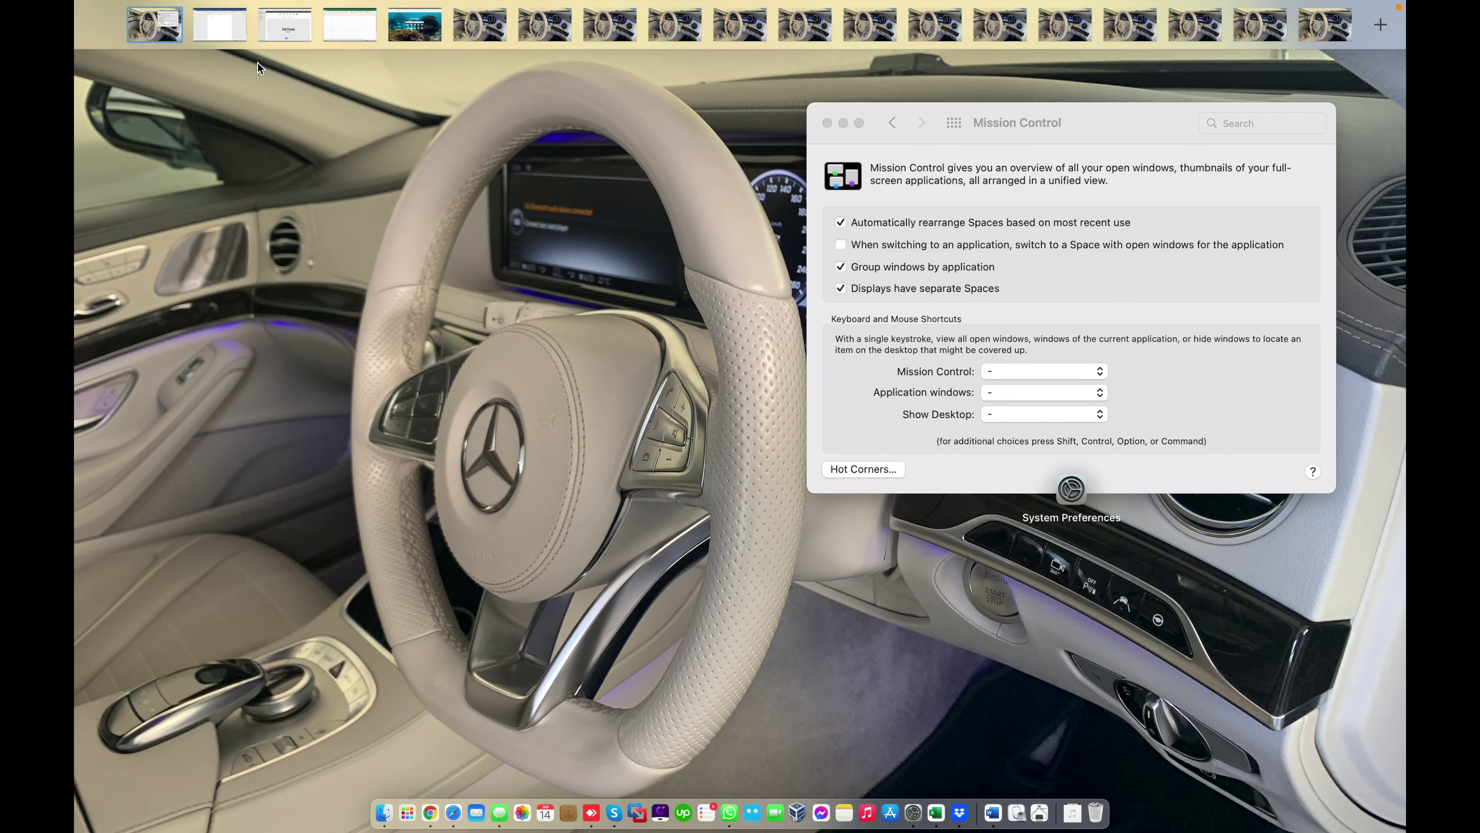
pyautogui.click(221, 37)
pyautogui.press('super+a')
pyautogui.click(628, 318)
pyautogui.press('F3')
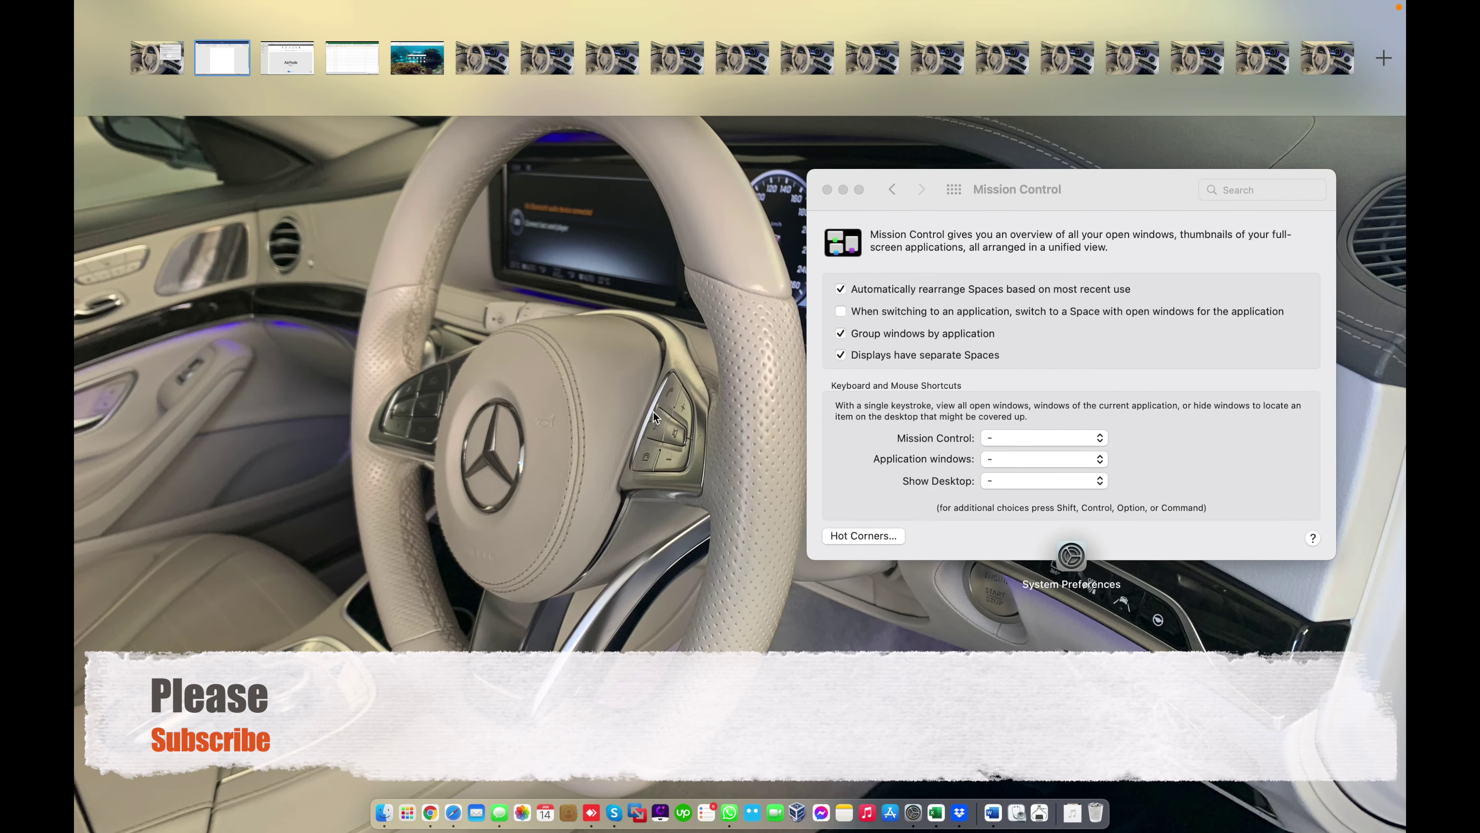
pyautogui.click(666, 373)
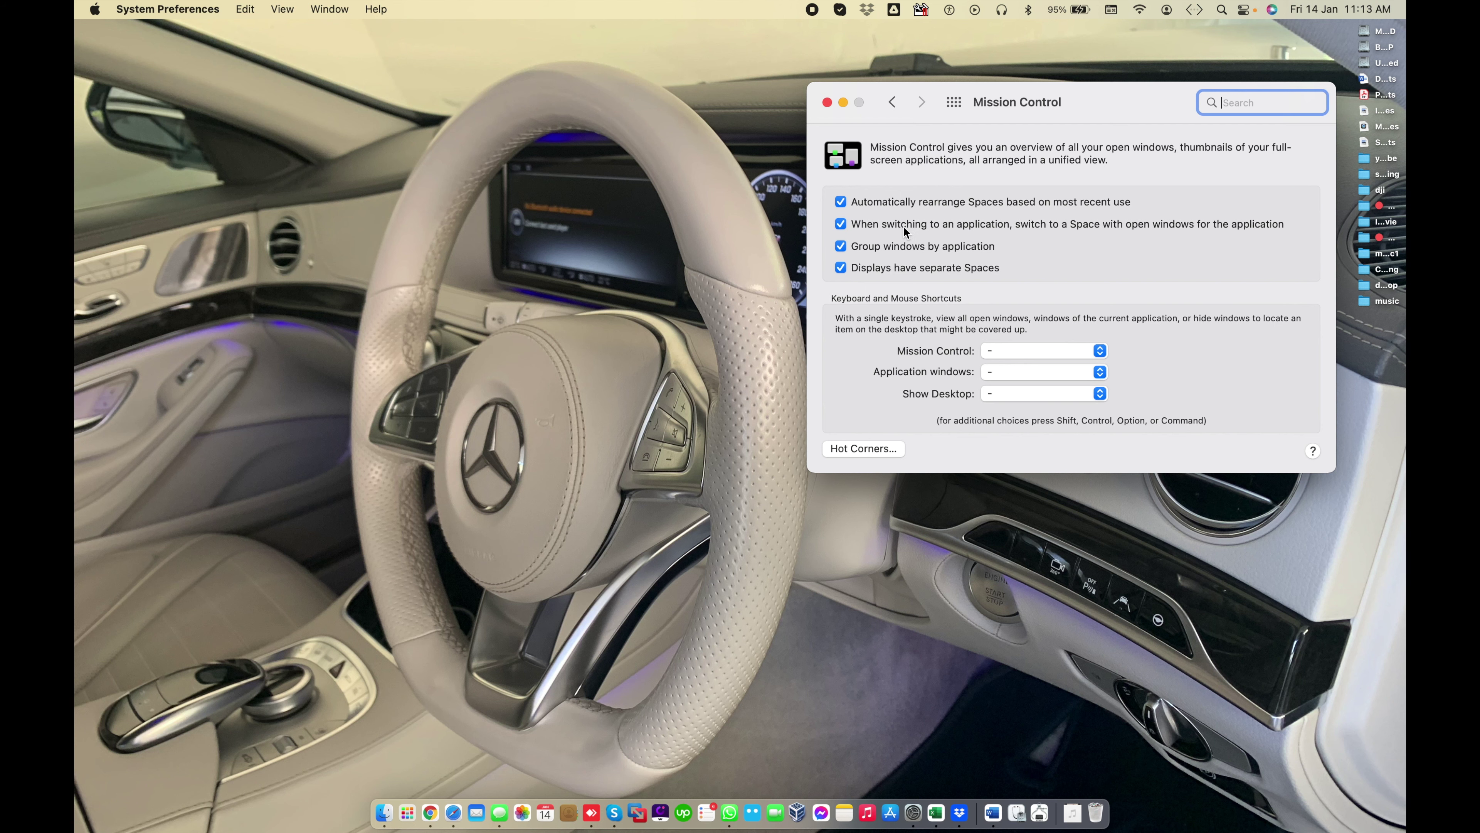
# Step: Uncheck 'Group windows by application' and drag the Chrome, Excel and Word full-screen spaces onto the desktop
pyautogui.moveTo(1015, 106); pyautogui.dragTo(623, 127)
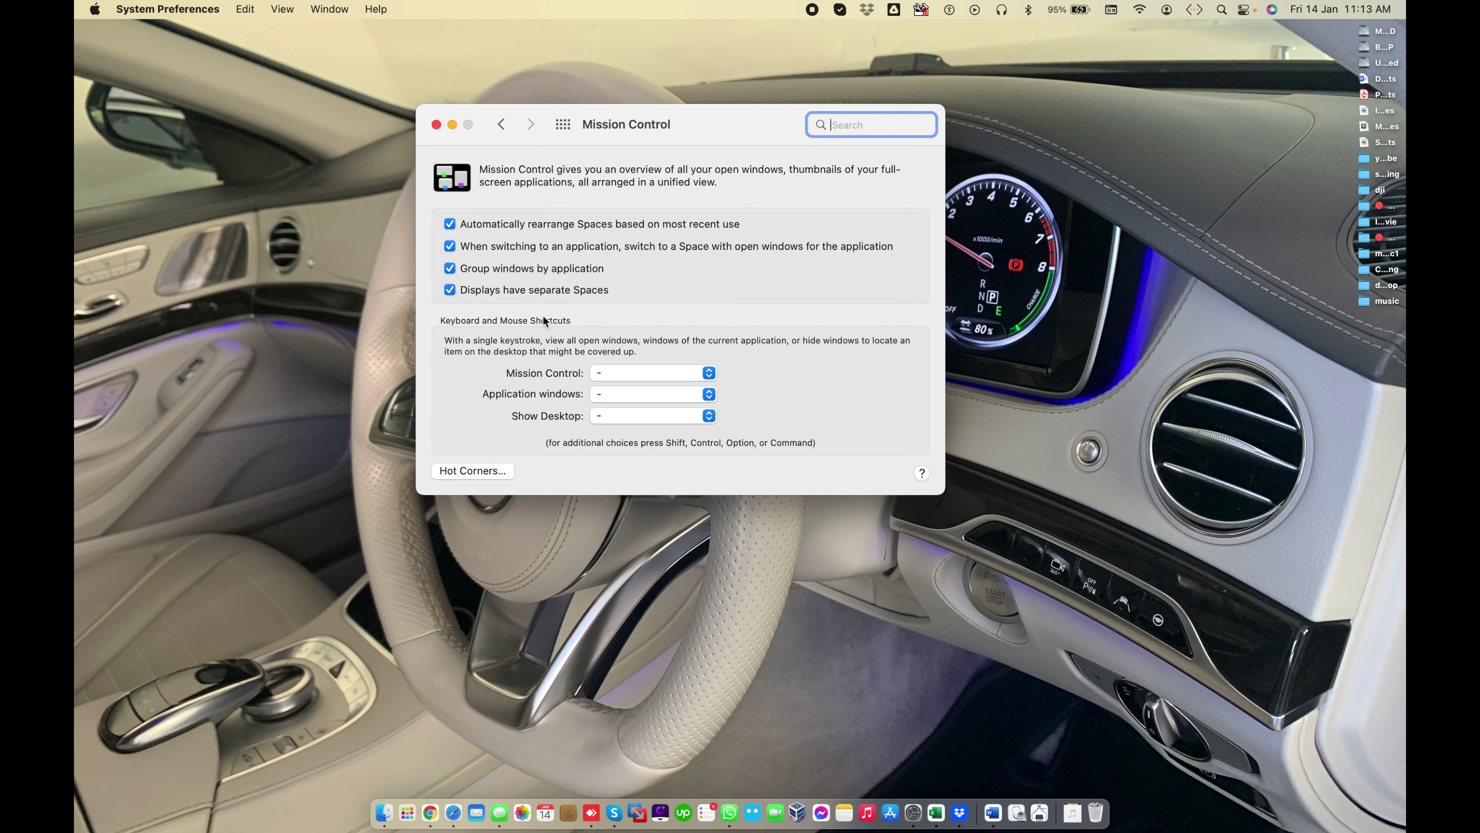
pyautogui.click(541, 268)
pyautogui.press('F3')
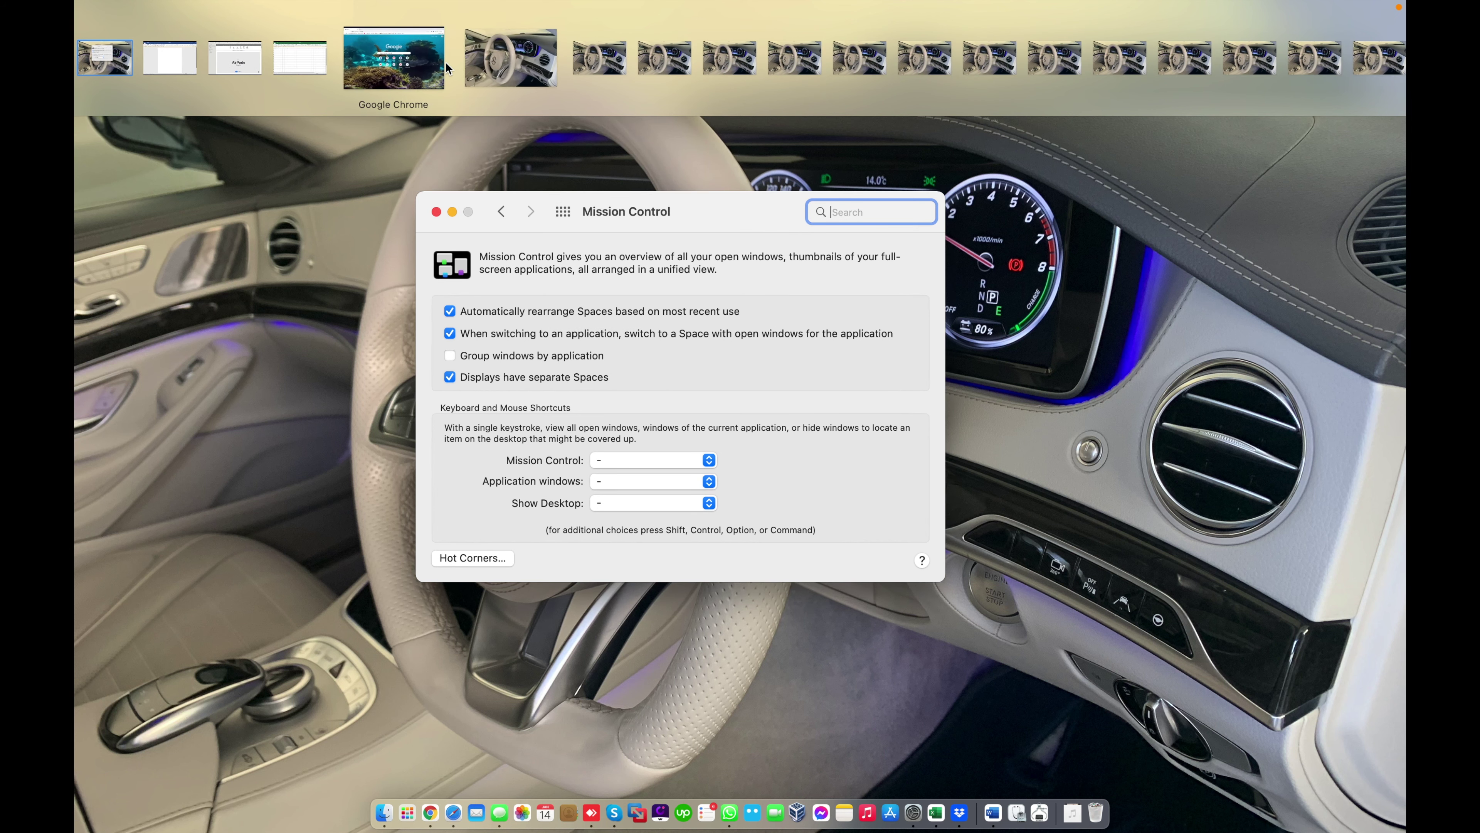
pyautogui.moveTo(417, 63)
pyautogui.moveTo(417, 63); pyautogui.dragTo(346, 336)
pyautogui.moveTo(344, 56); pyautogui.dragTo(408, 449)
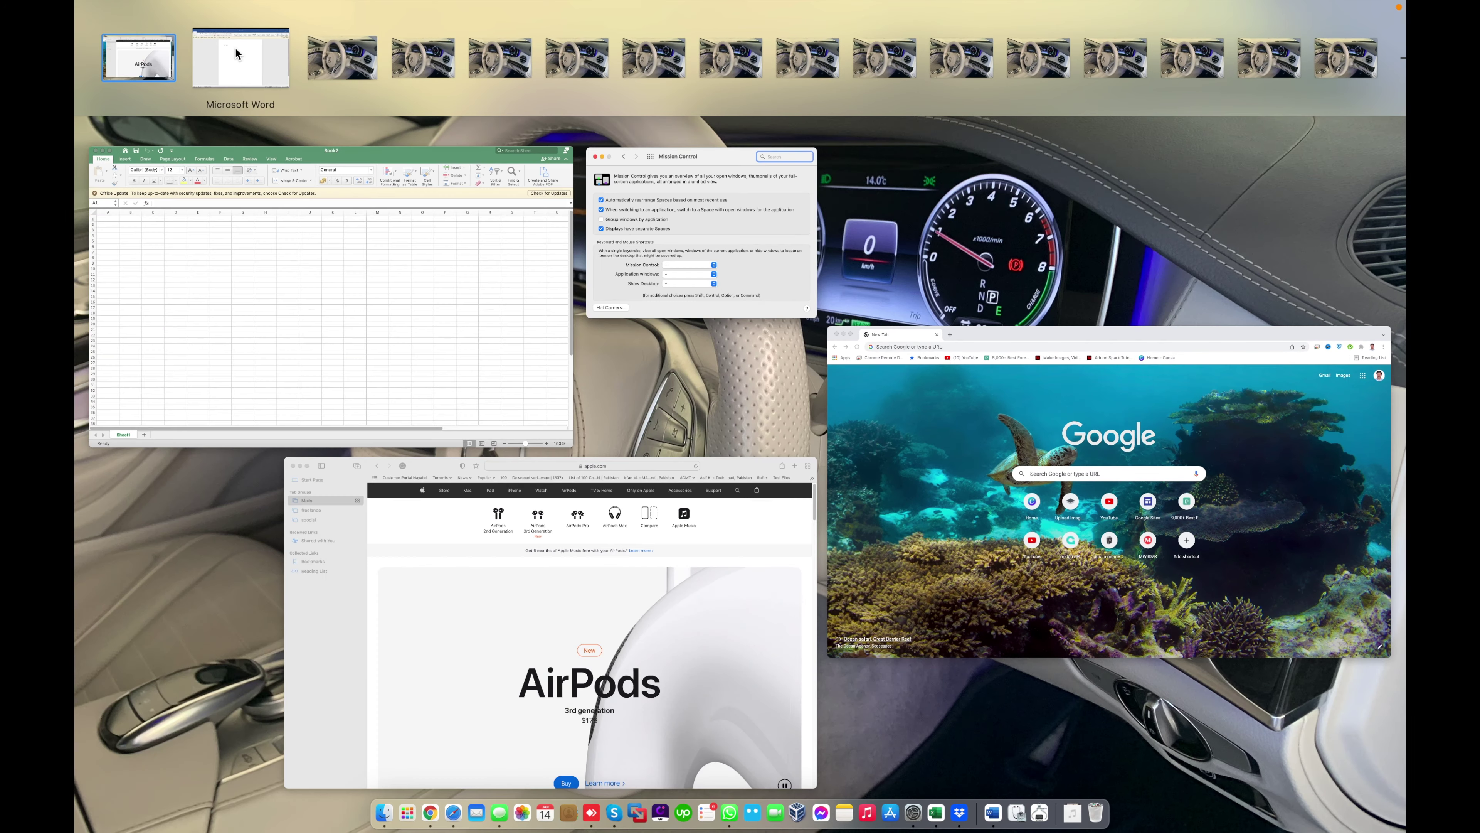
pyautogui.moveTo(236, 57); pyautogui.dragTo(434, 420)
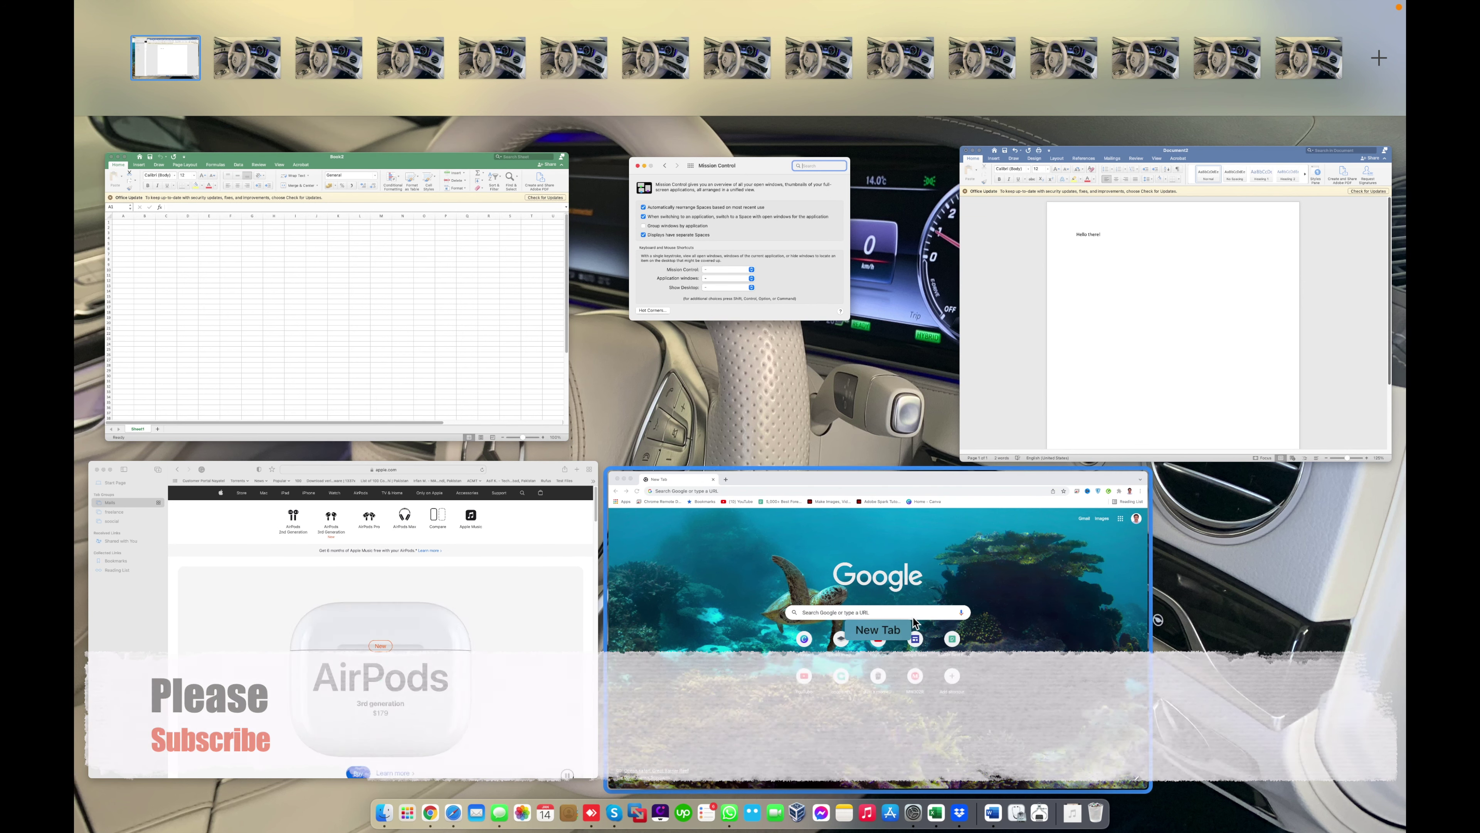
pyautogui.click(920, 825)
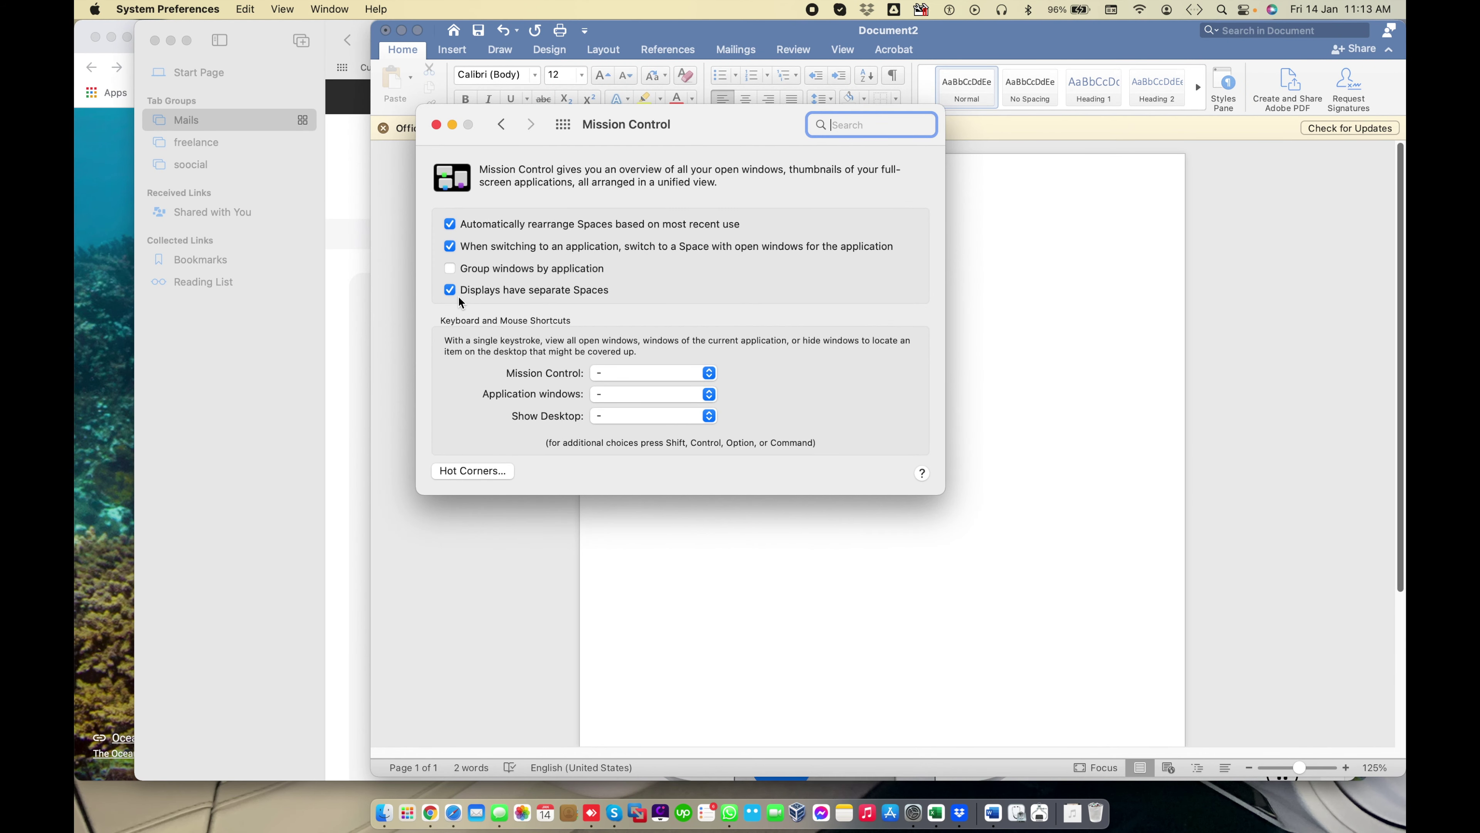
# Step: Toggle 'Displays have separate Spaces' off and back on
pyautogui.click(529, 291)
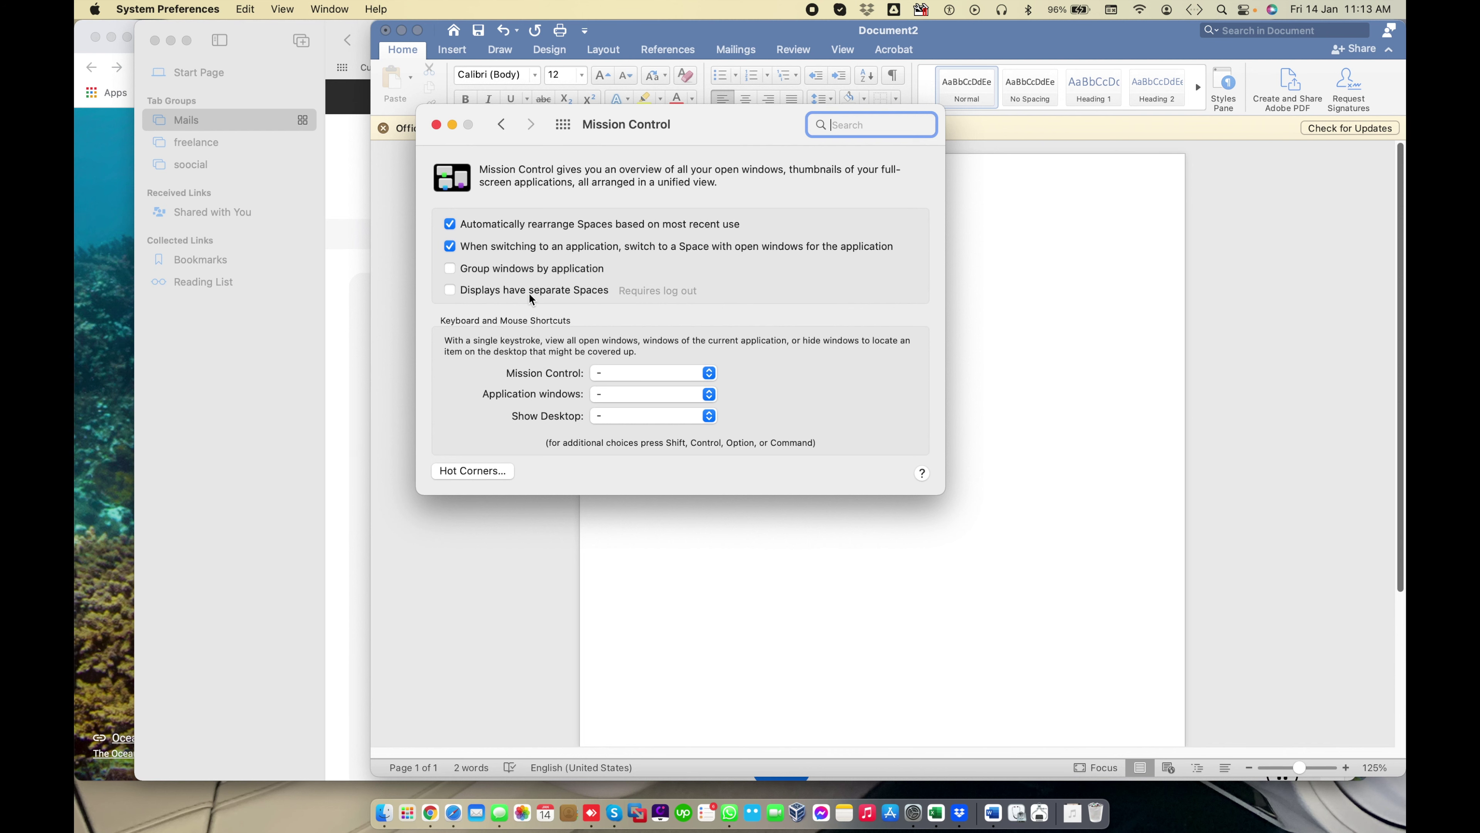
pyautogui.click(529, 292)
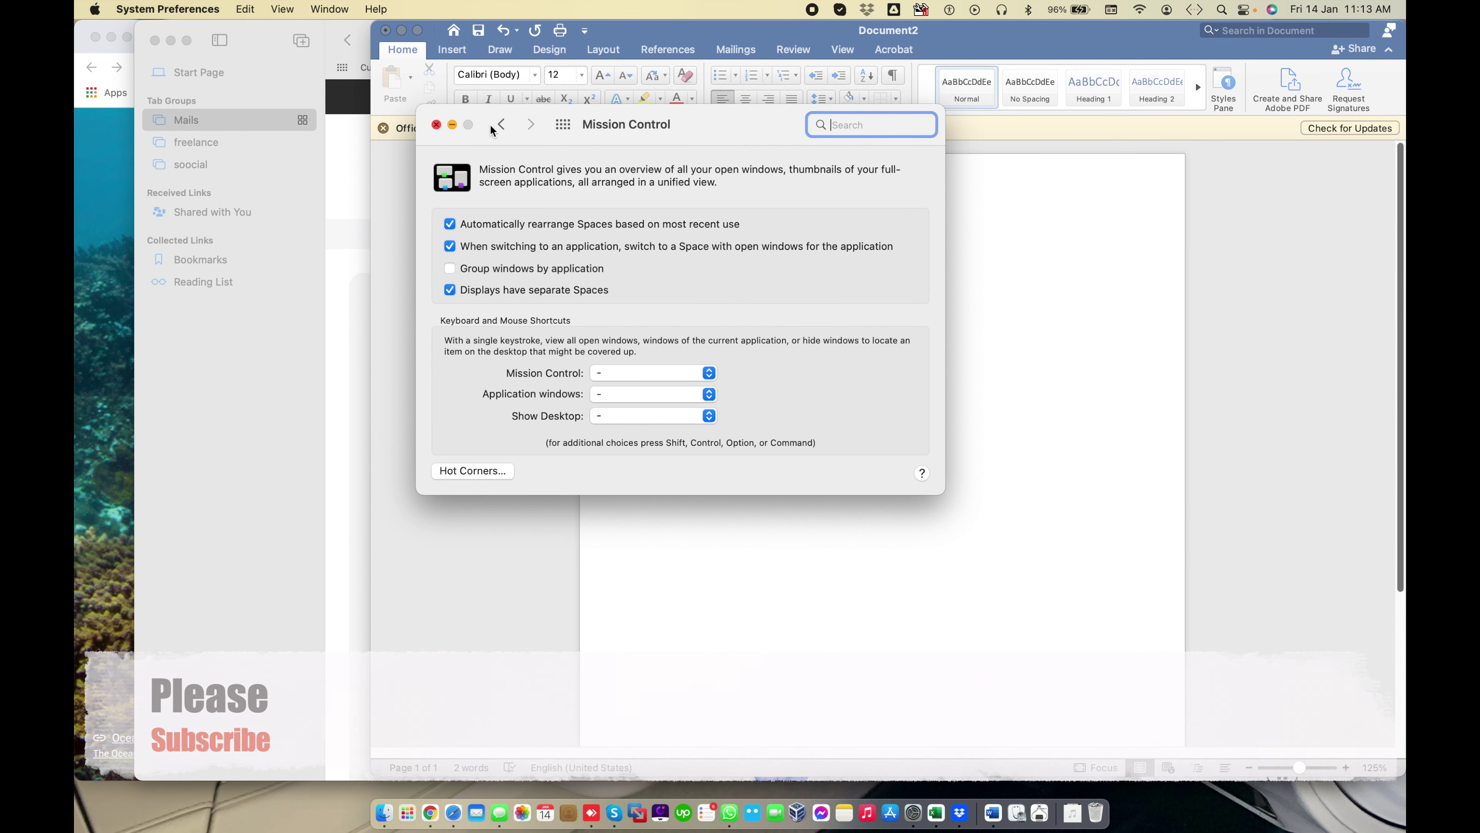
pyautogui.moveTo(594, 124); pyautogui.dragTo(1177, 100)
# Step: Bring Word's Document2 window to the front and reposition it
pyautogui.click(652, 34)
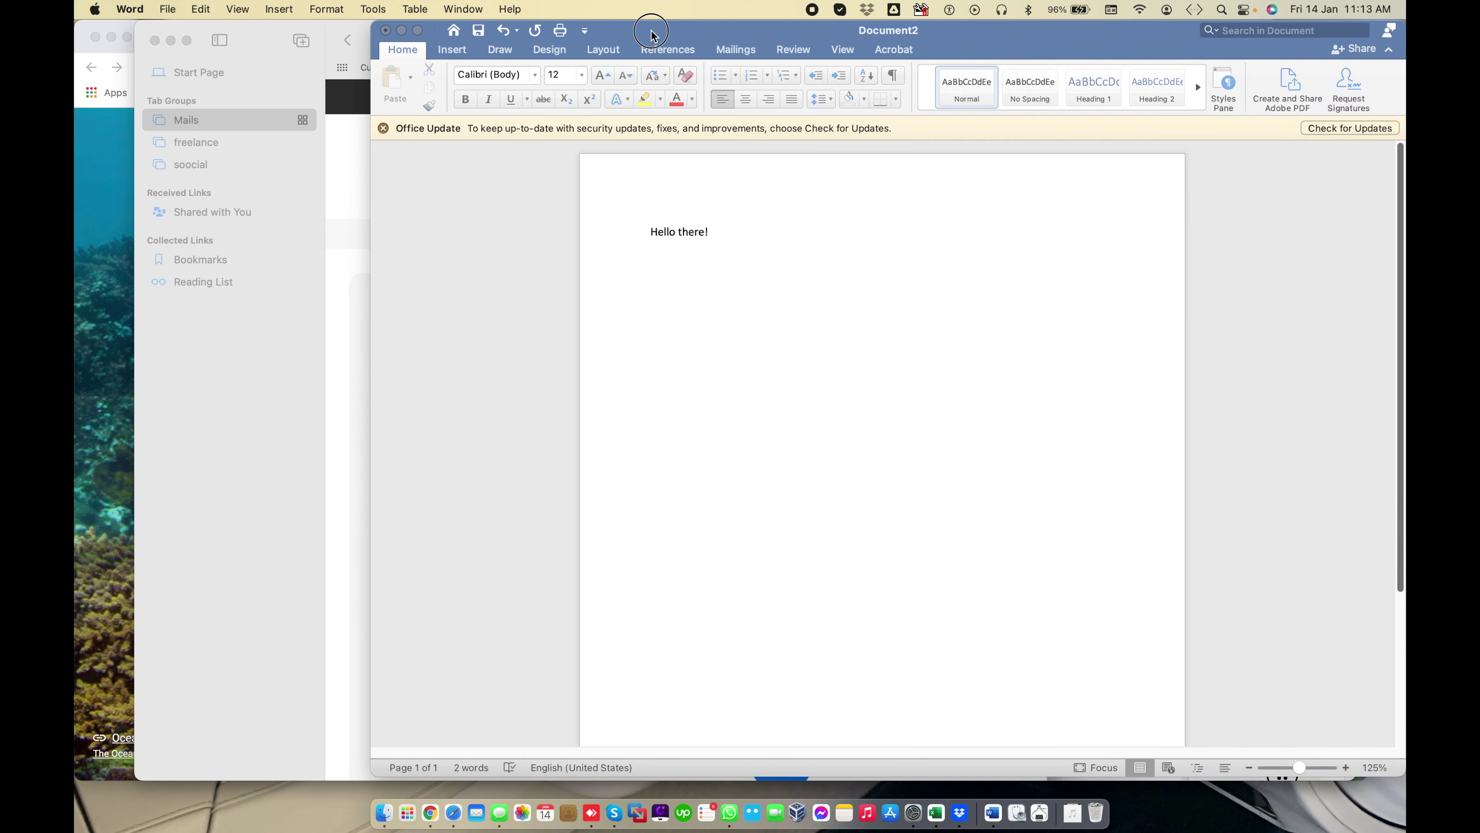
pyautogui.moveTo(652, 34); pyautogui.dragTo(526, 54)
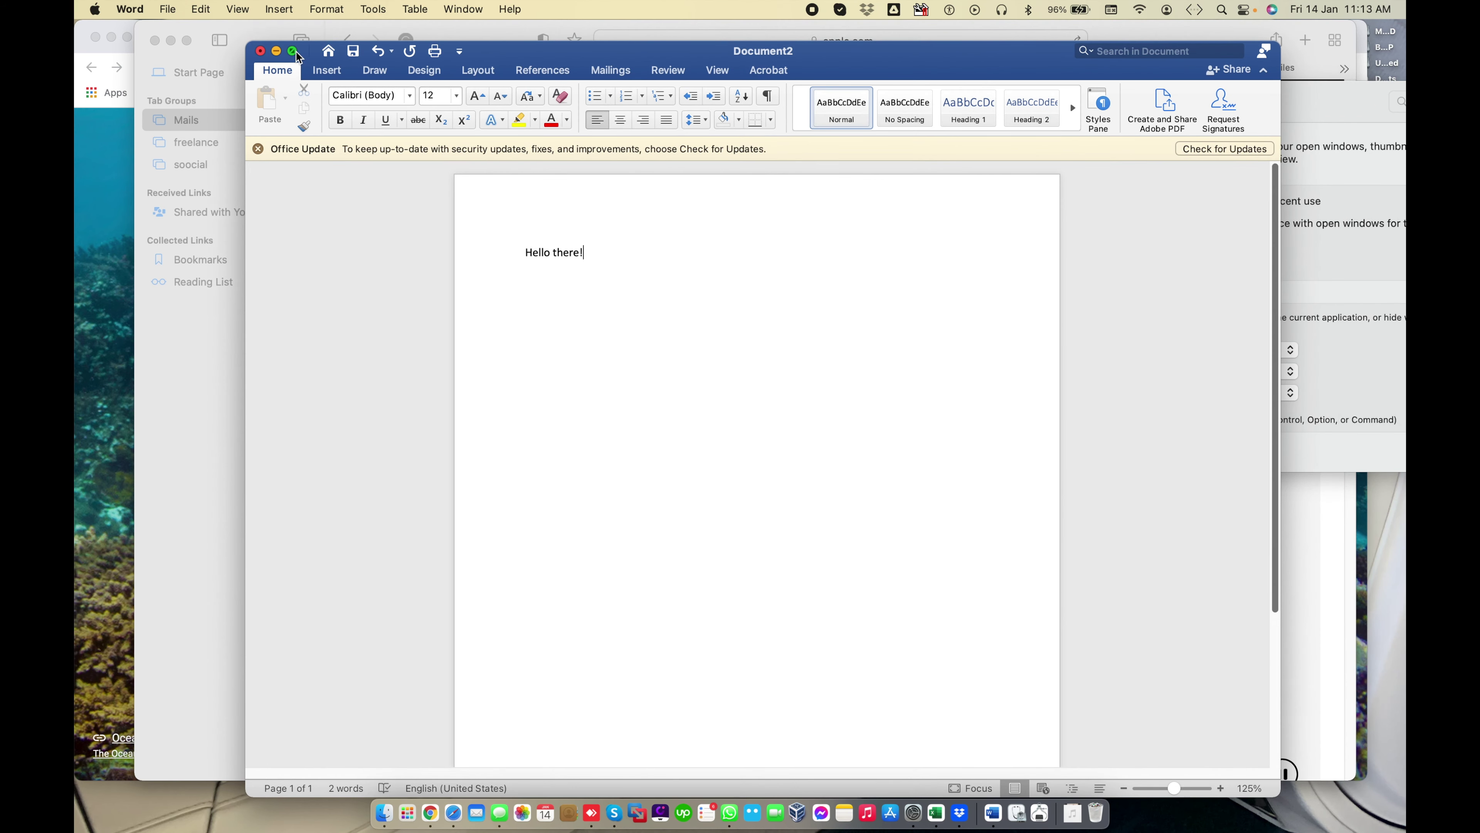
pyautogui.moveTo(296, 55)
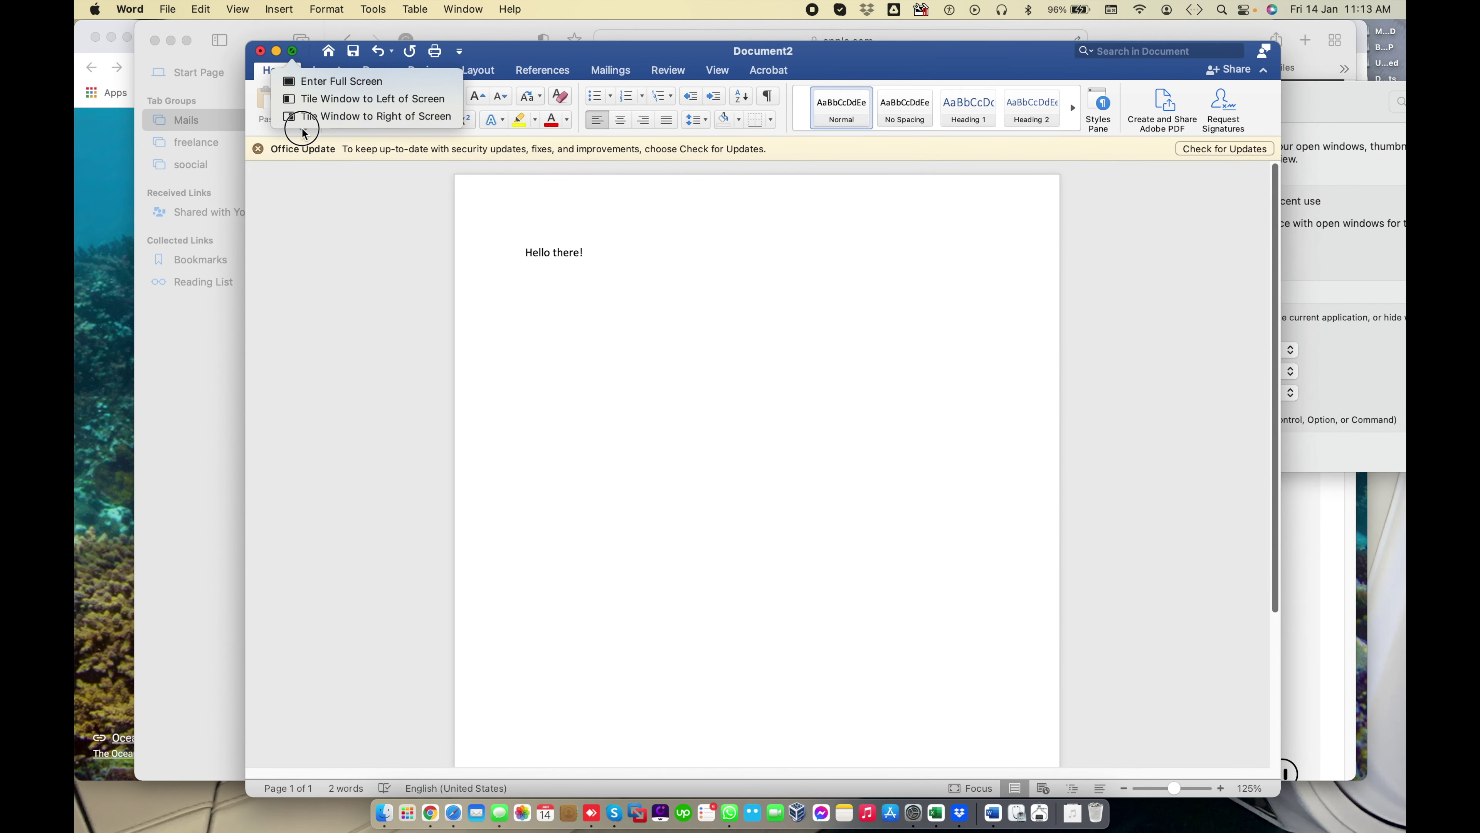
pyautogui.click(324, 104)
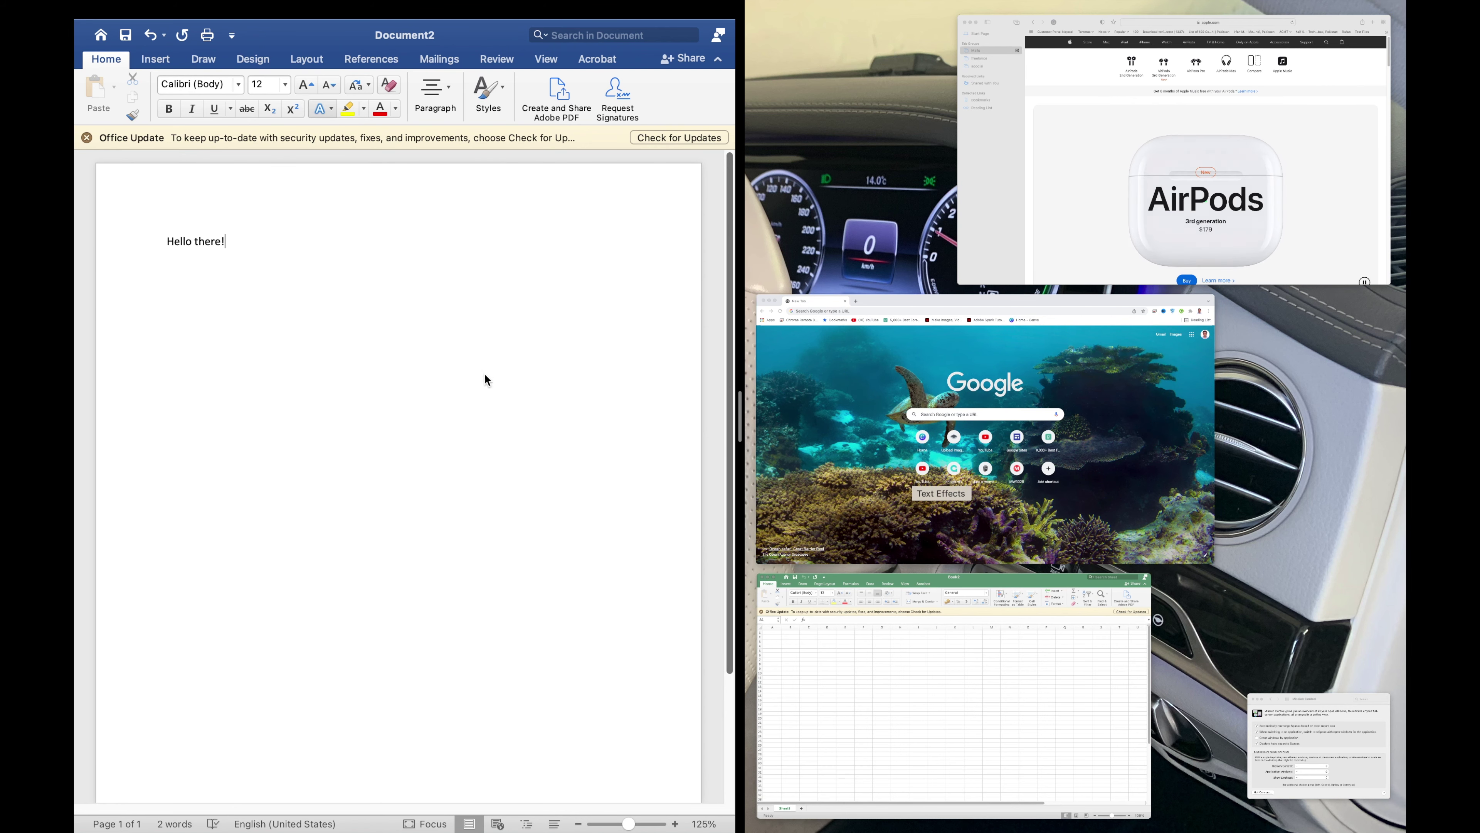
pyautogui.click(436, 285)
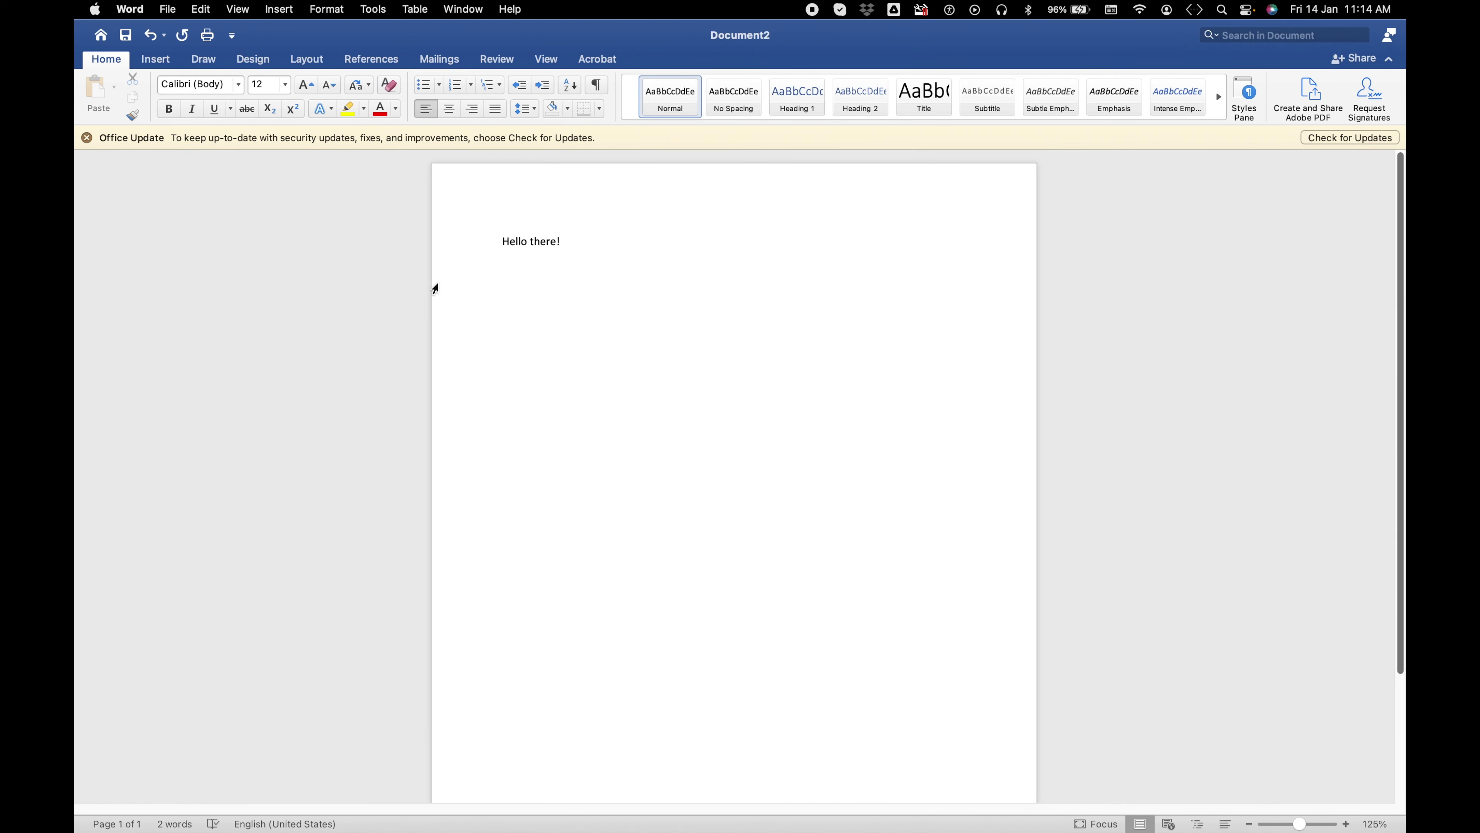
pyautogui.hotkey('ctrl', 'Up')
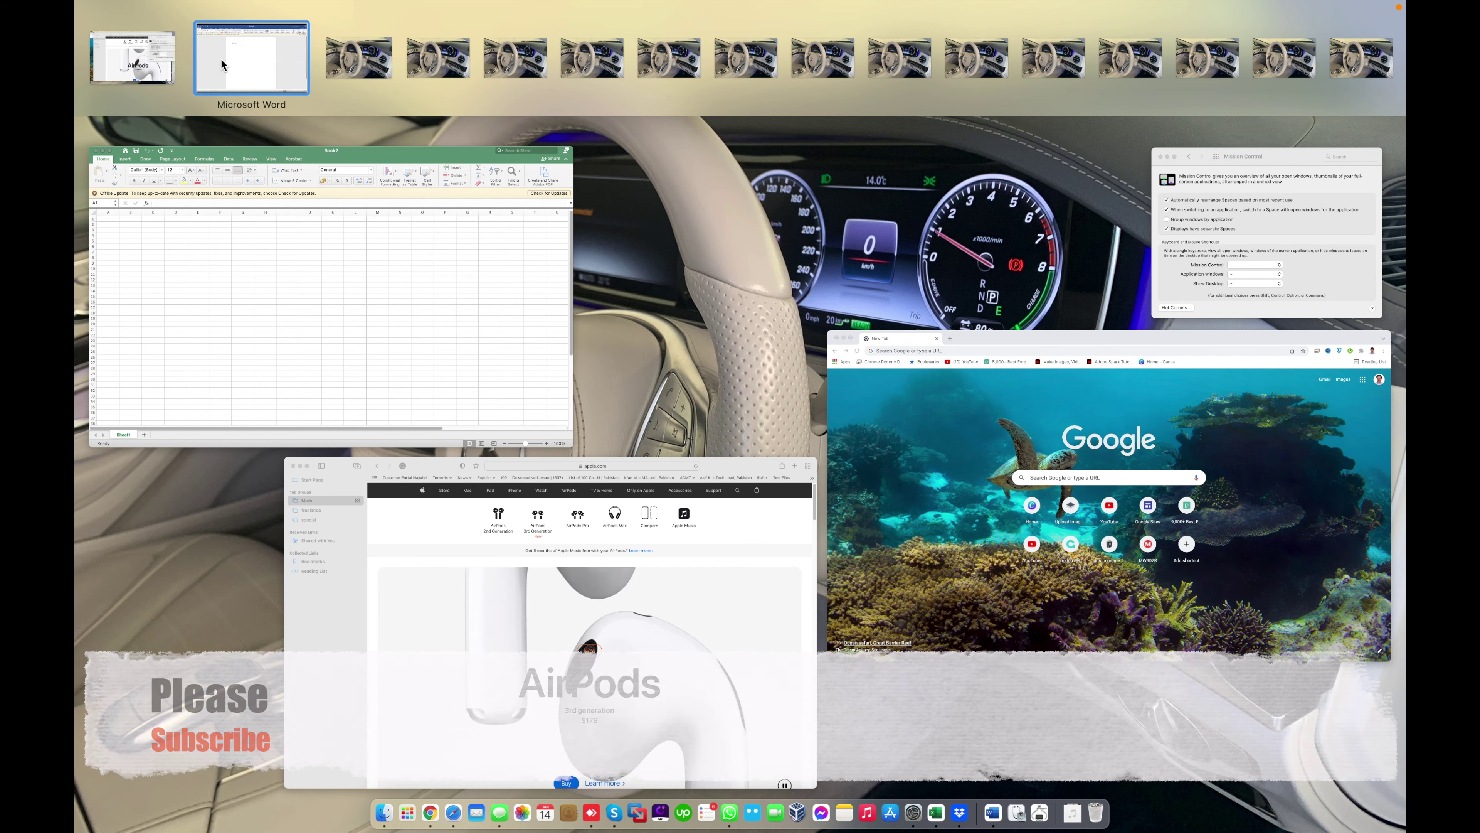
pyautogui.click(222, 64)
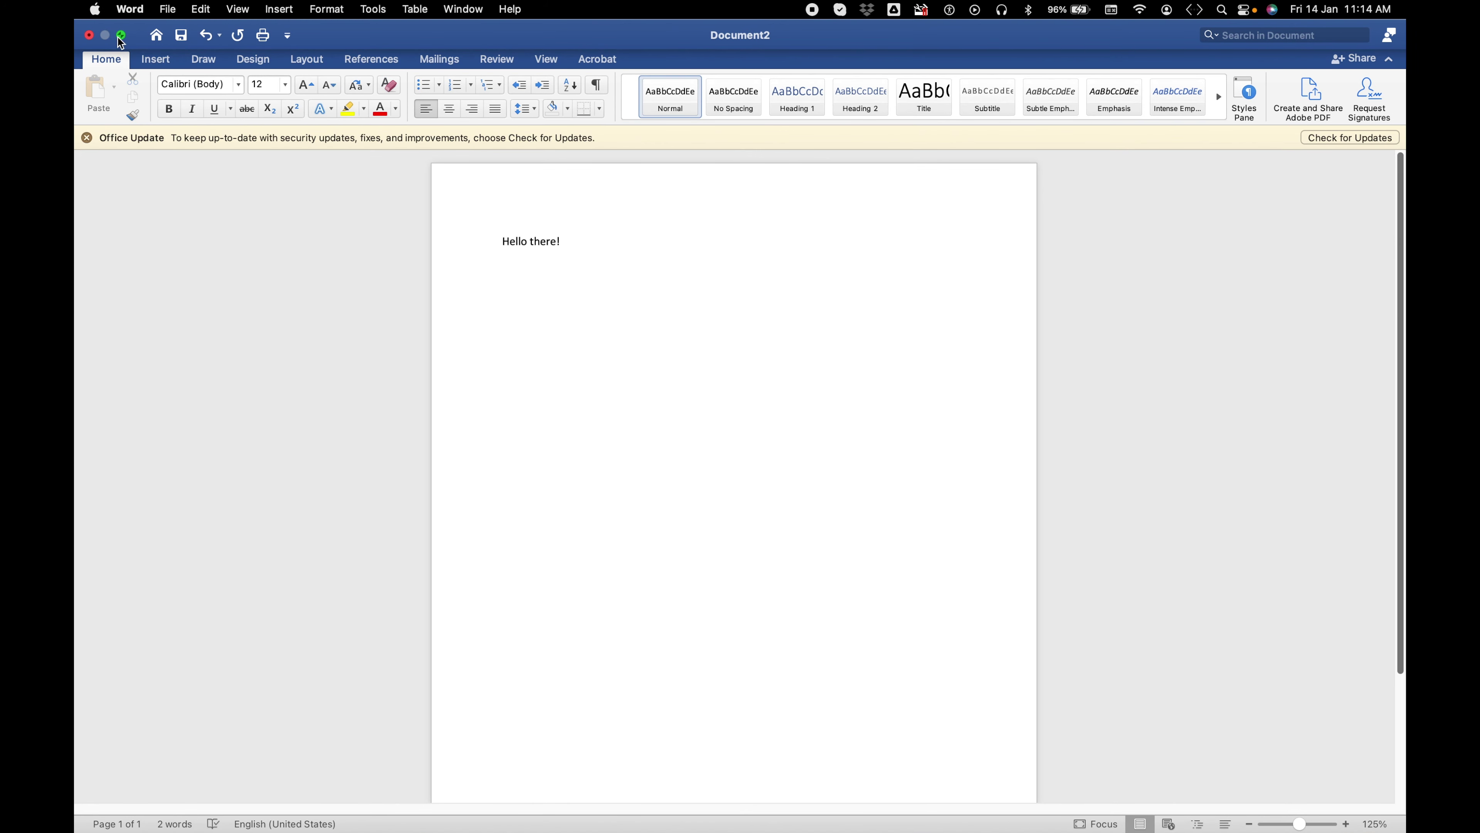
pyautogui.moveTo(121, 38)
pyautogui.click(145, 68)
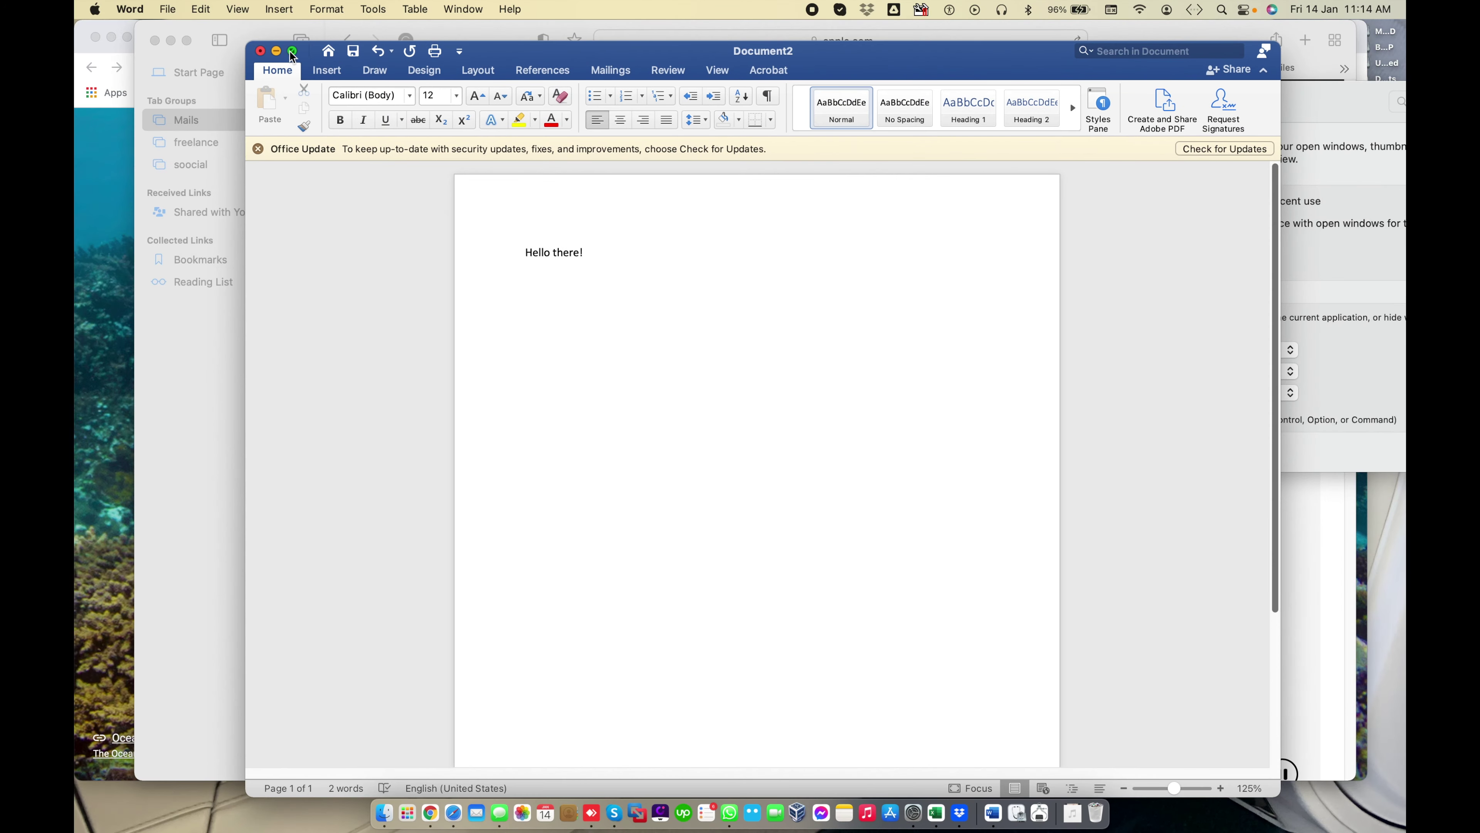
pyautogui.moveTo(292, 51)
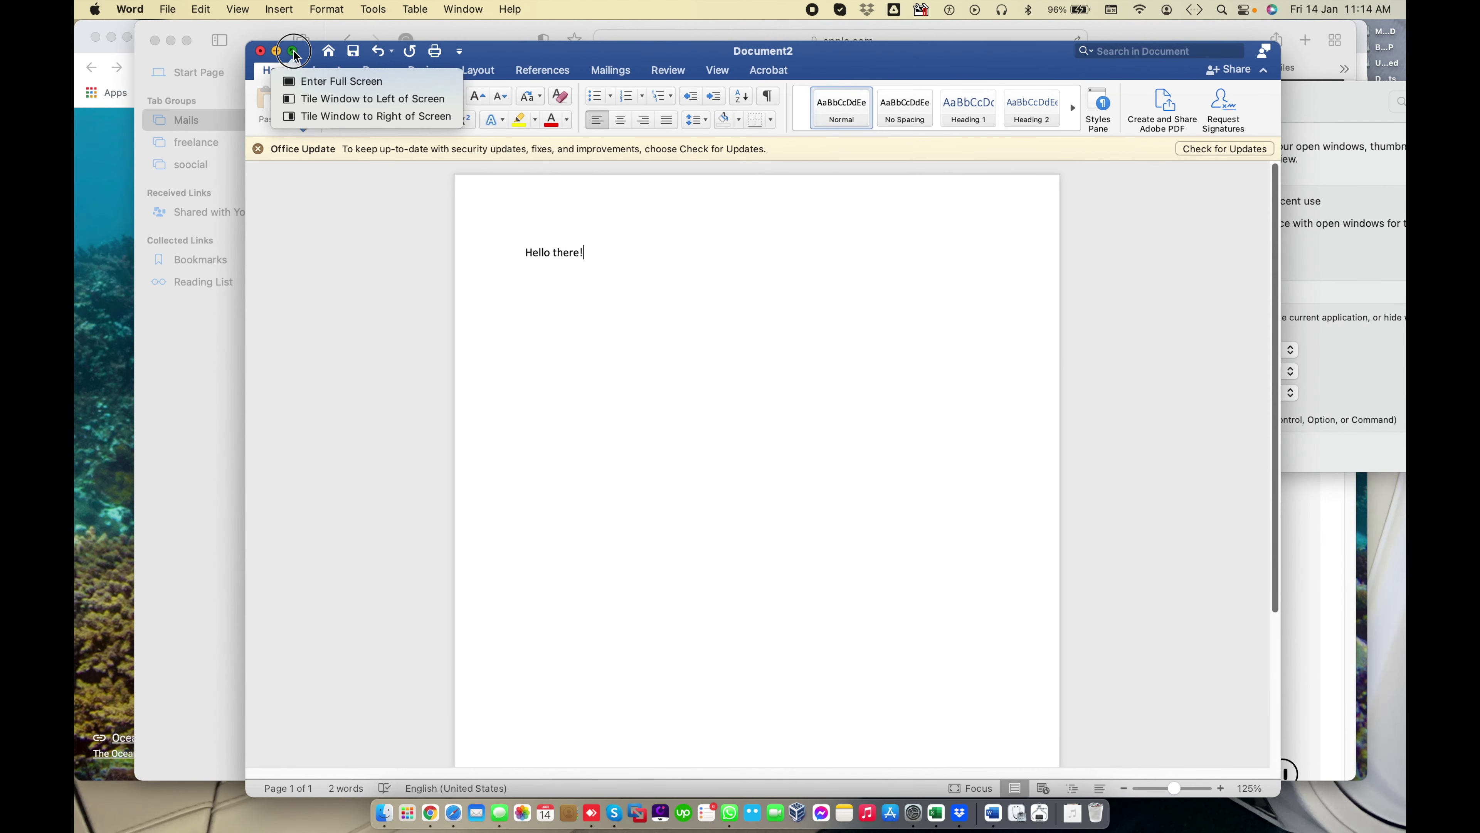
pyautogui.click(315, 99)
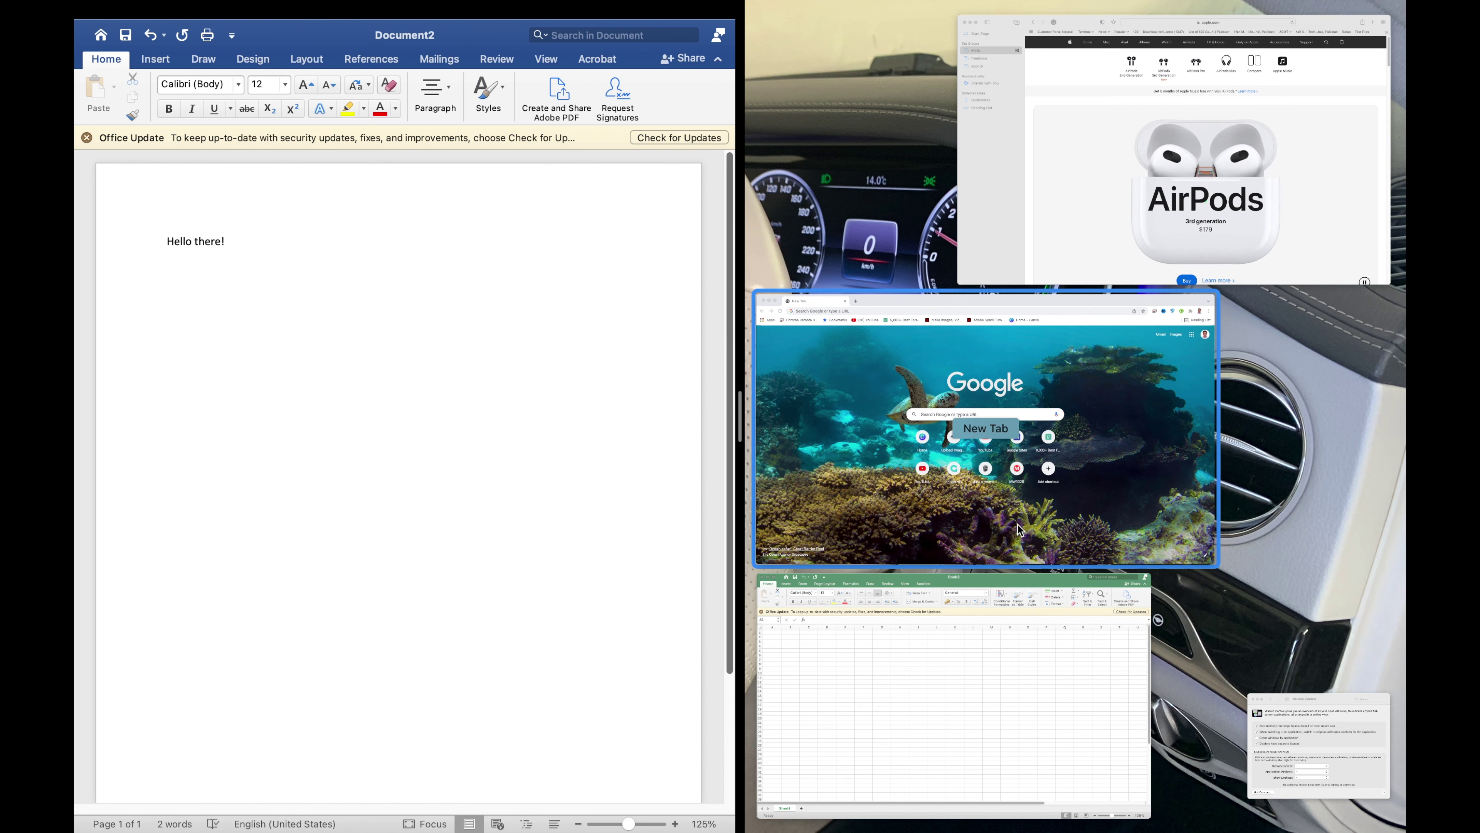
pyautogui.press('Escape')
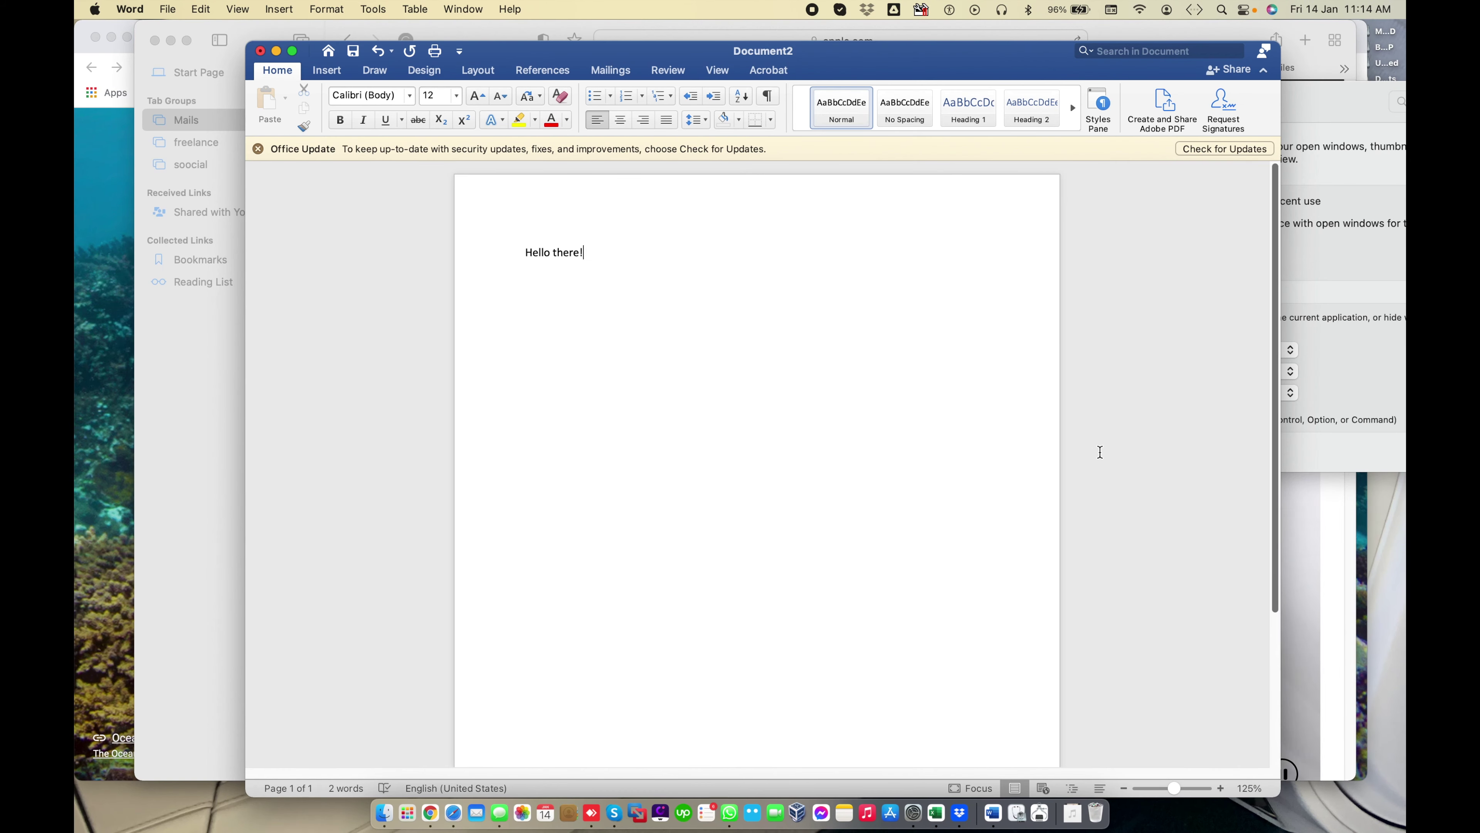
pyautogui.click(1381, 451)
# Step: Set the Mission Control keyboard shortcut to Right Shift
pyautogui.moveTo(1214, 102); pyautogui.dragTo(611, 51)
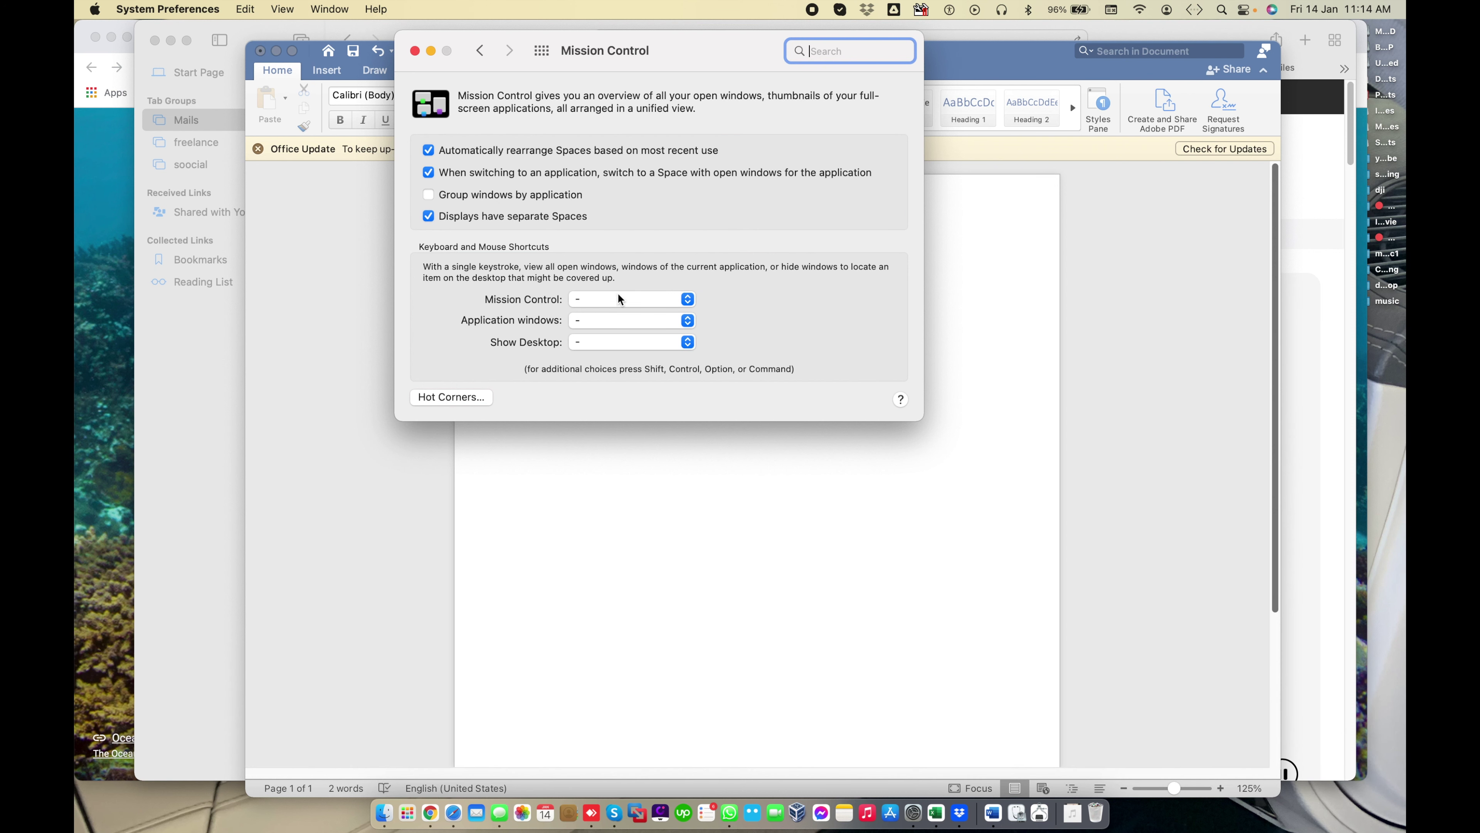
pyautogui.click(586, 302)
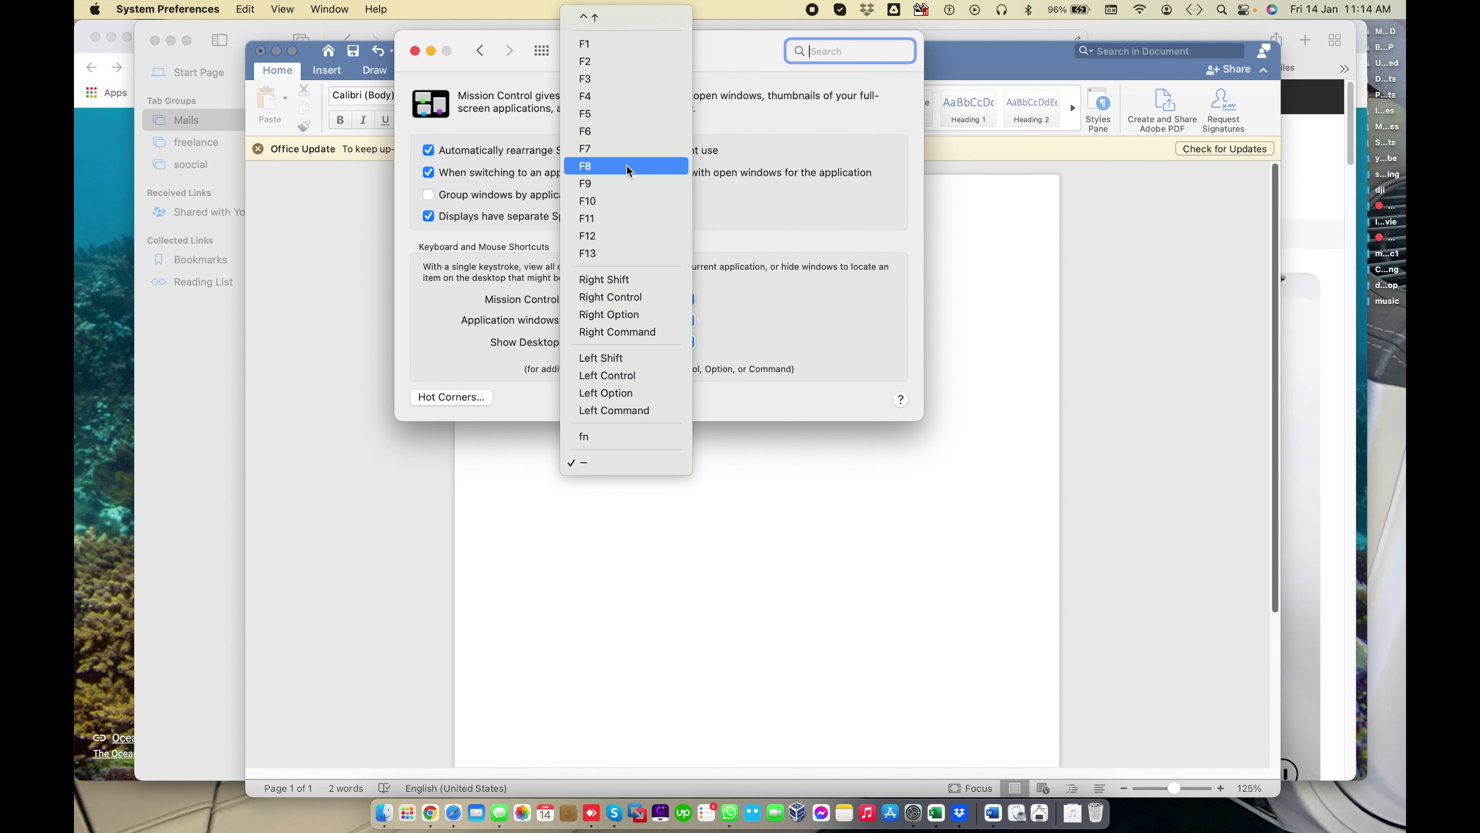
pyautogui.click(504, 275)
pyautogui.click(619, 305)
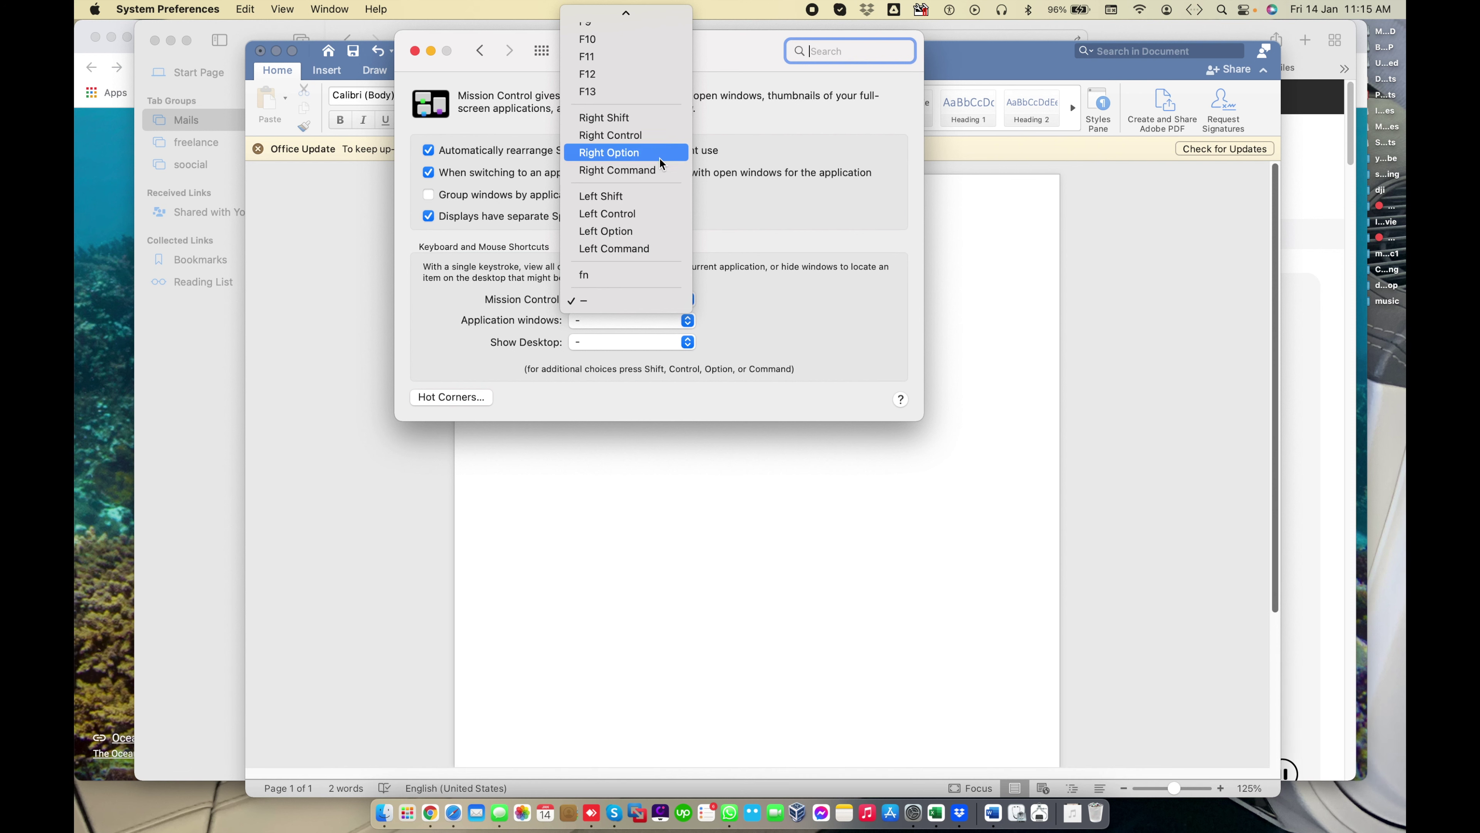
pyautogui.click(665, 121)
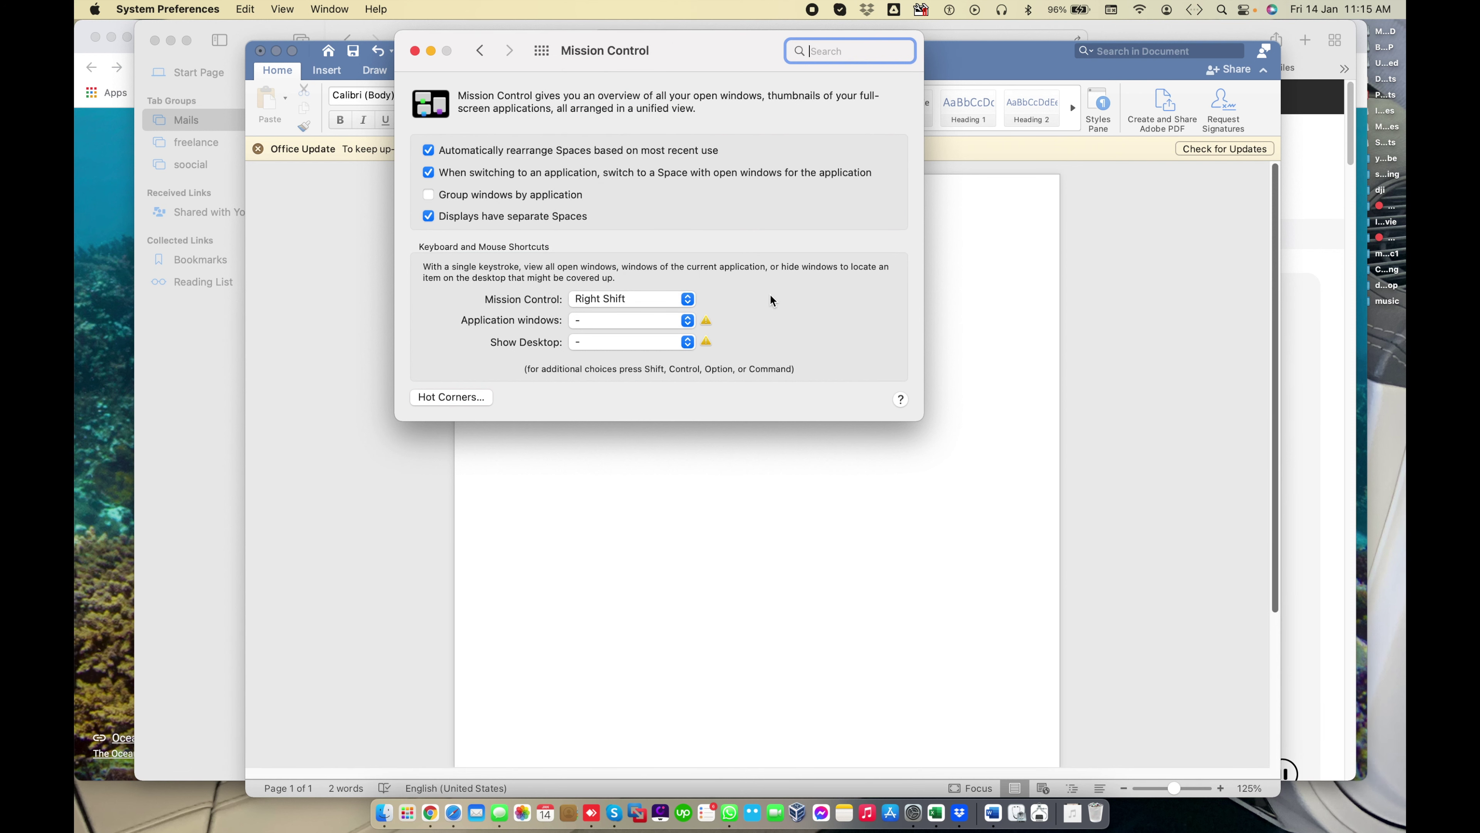
# Step: Test Right Shift by opening and closing the Mission Control overview
pyautogui.press('Shift_R')
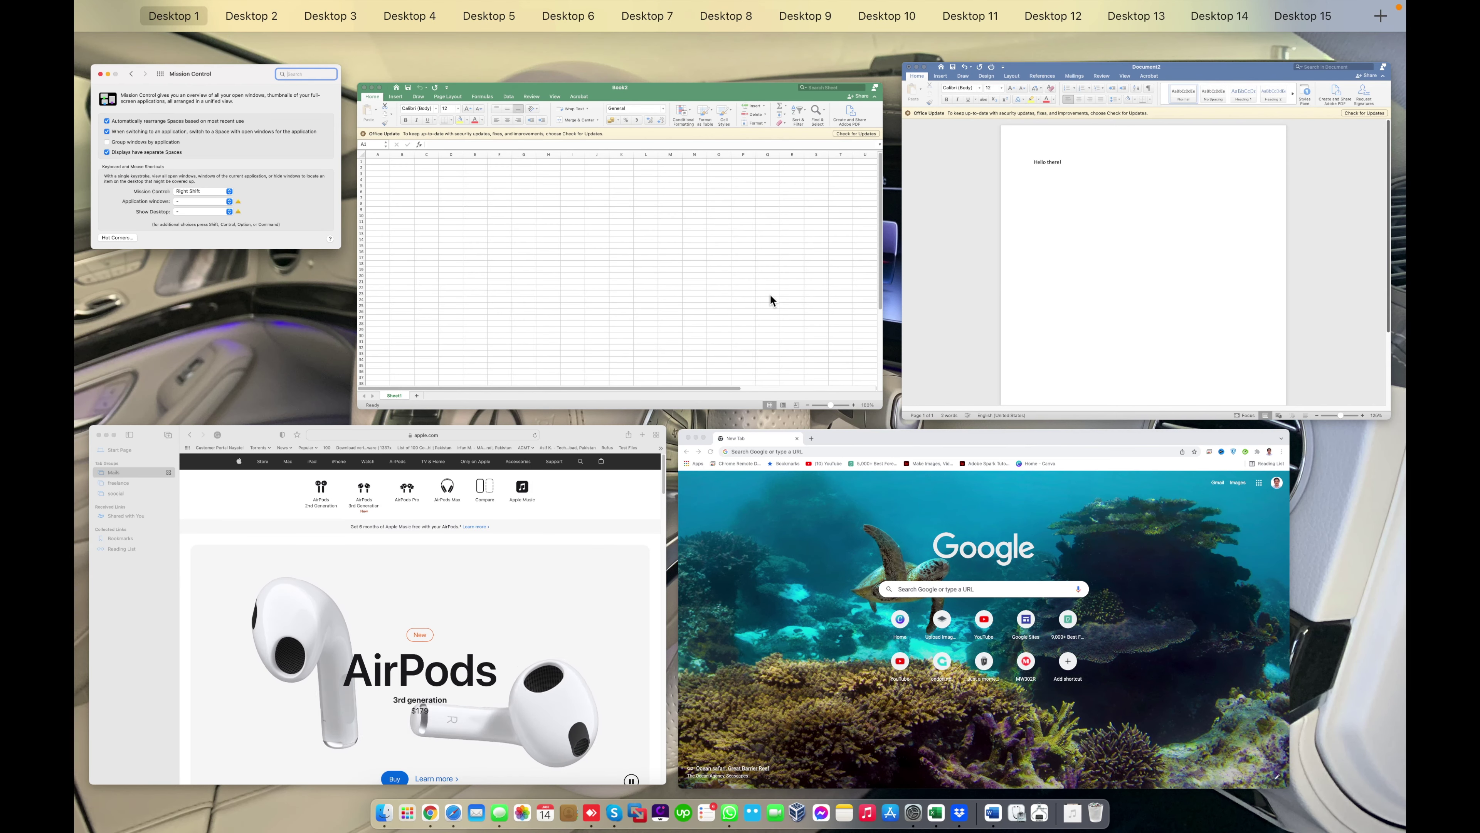
pyautogui.press('Shift_R')
pyautogui.click(682, 299)
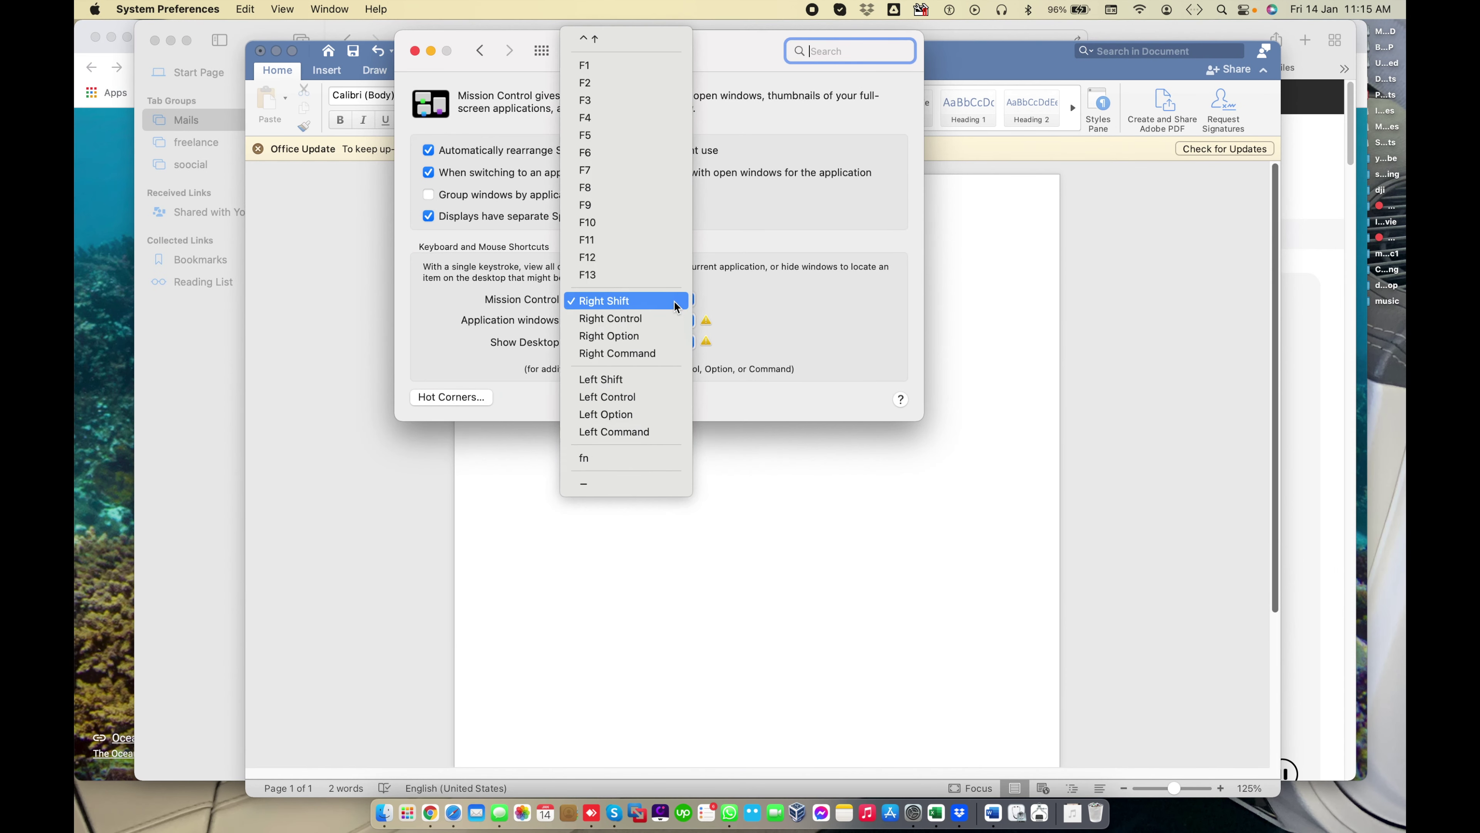
# Step: Clear the Mission Control shortcut to none and set Application windows to Left Shift
pyautogui.click(648, 483)
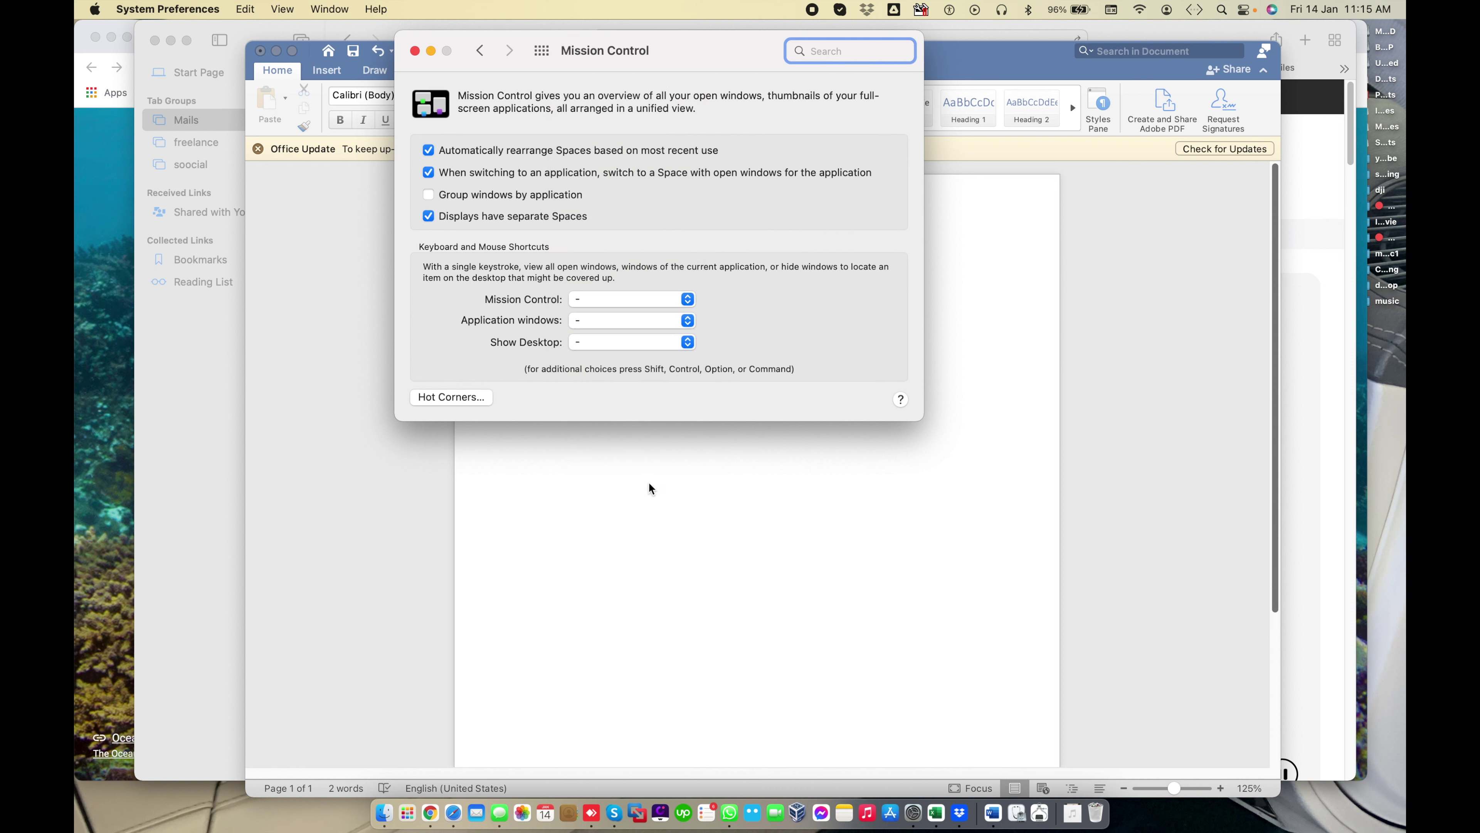
pyautogui.click(598, 328)
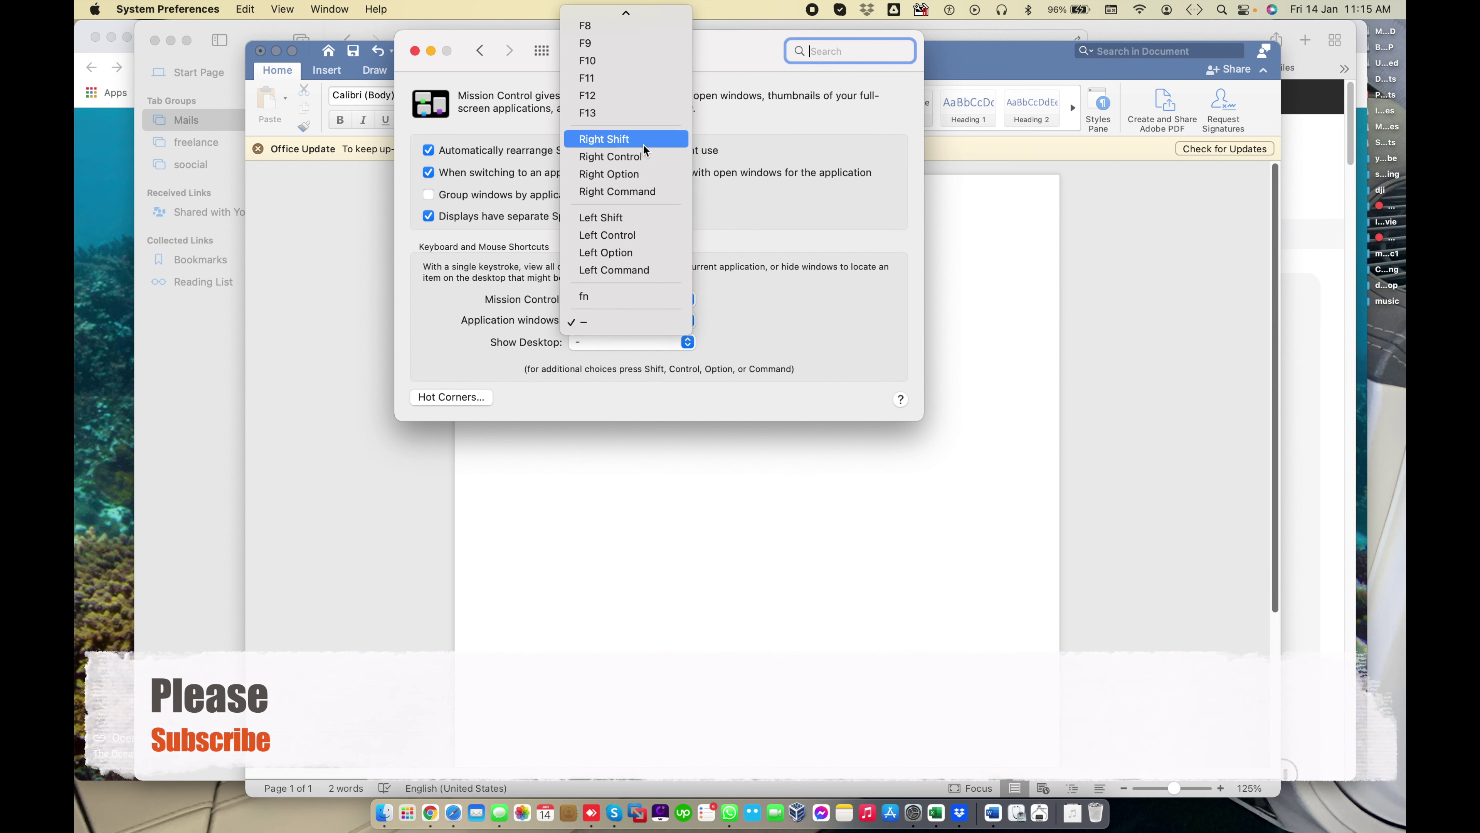
pyautogui.click(644, 219)
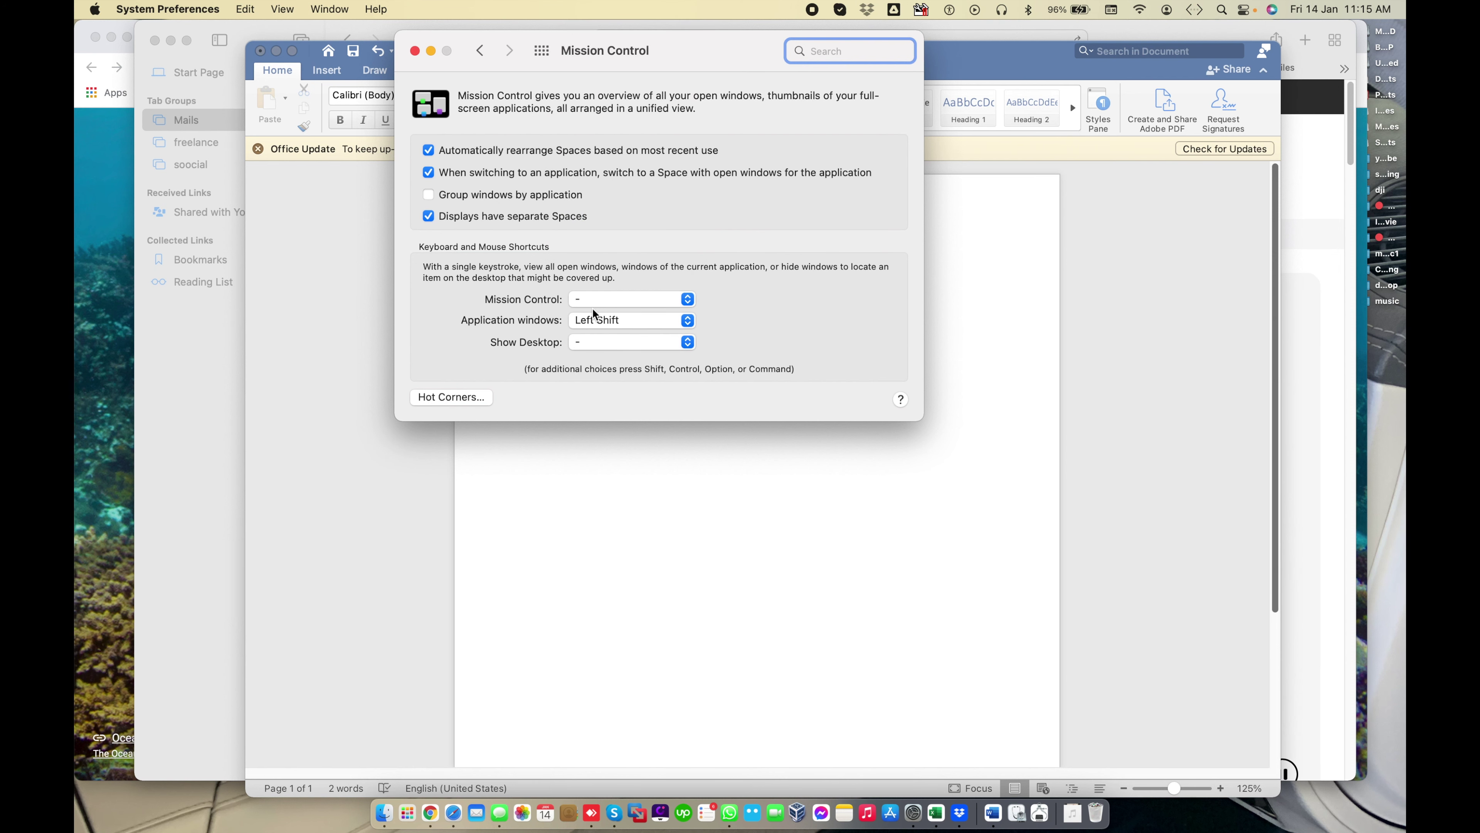
# Step: Test the Left Shift application windows shortcut on the Word document
pyautogui.click(615, 438)
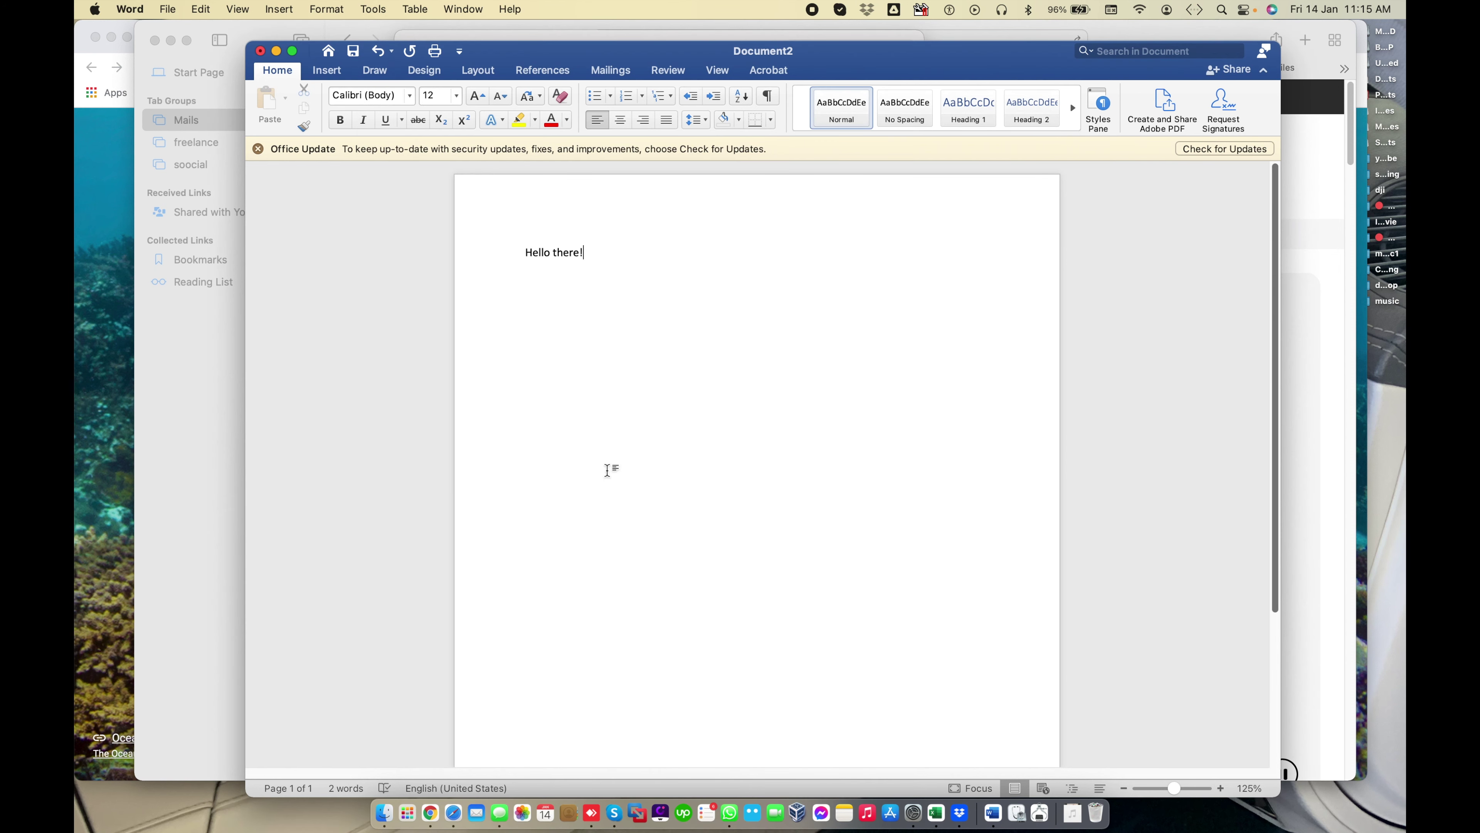
pyautogui.click(640, 329)
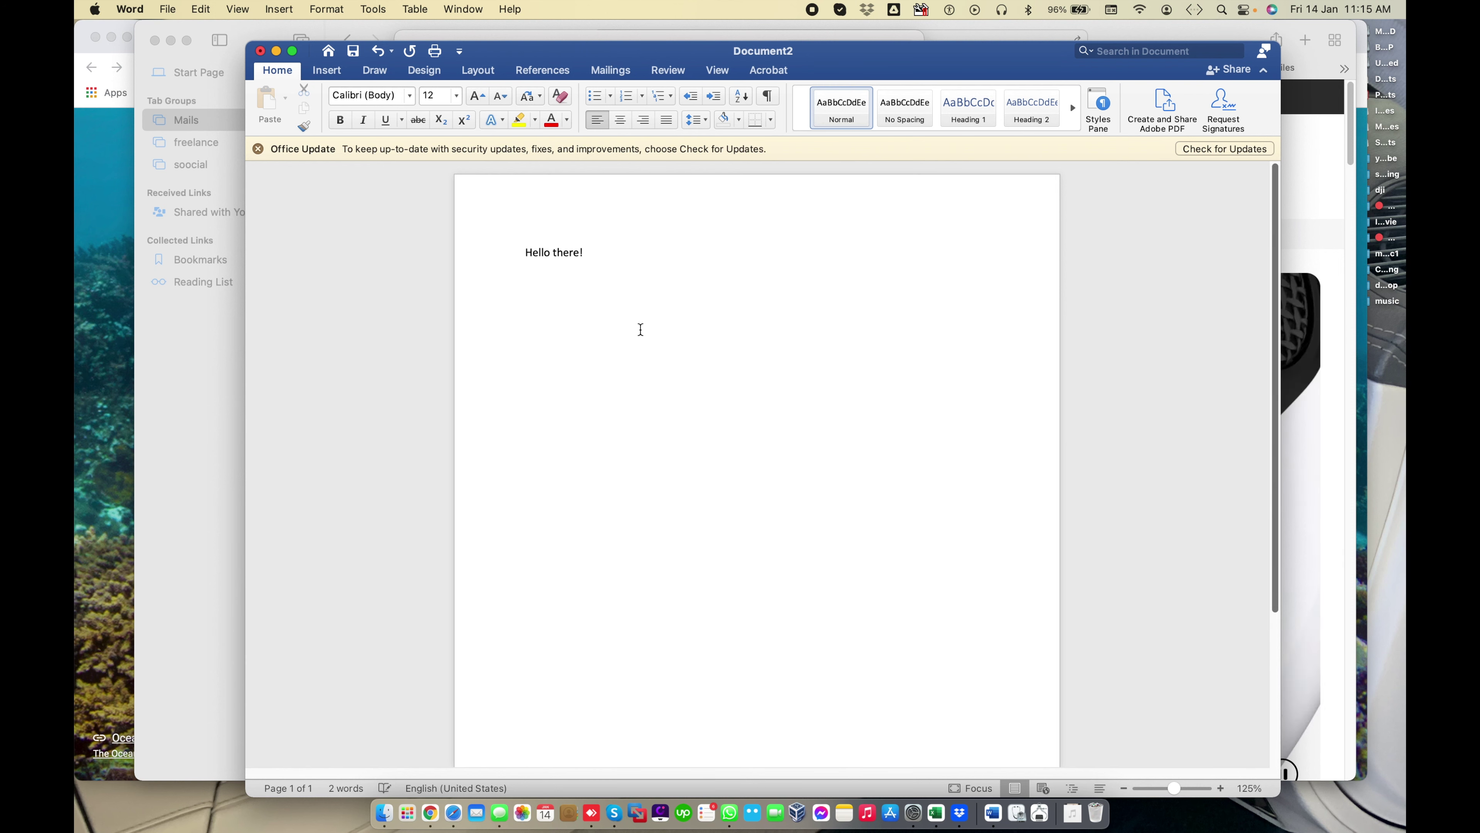
pyautogui.press('shift')
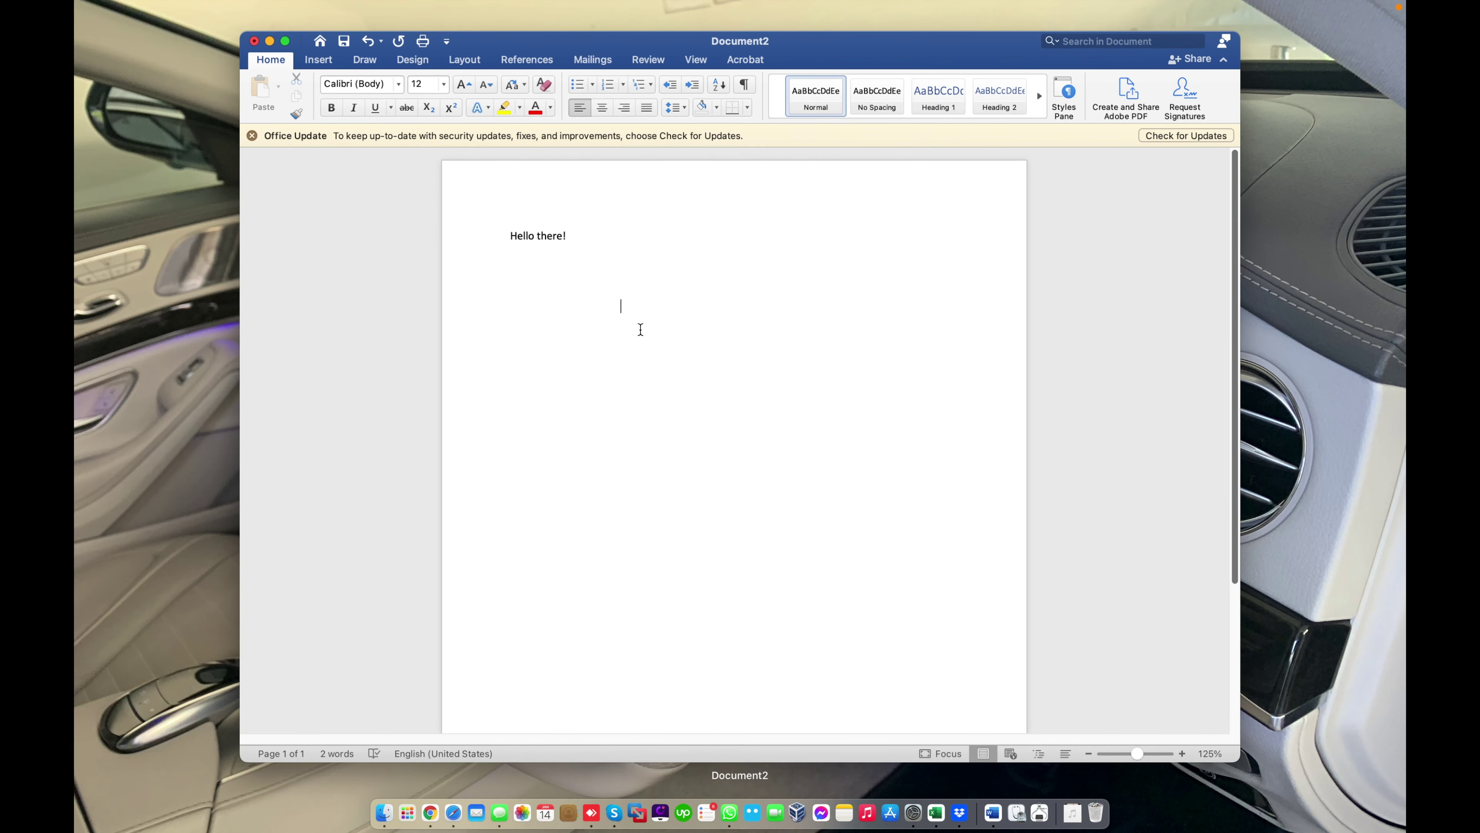
pyautogui.click(640, 329)
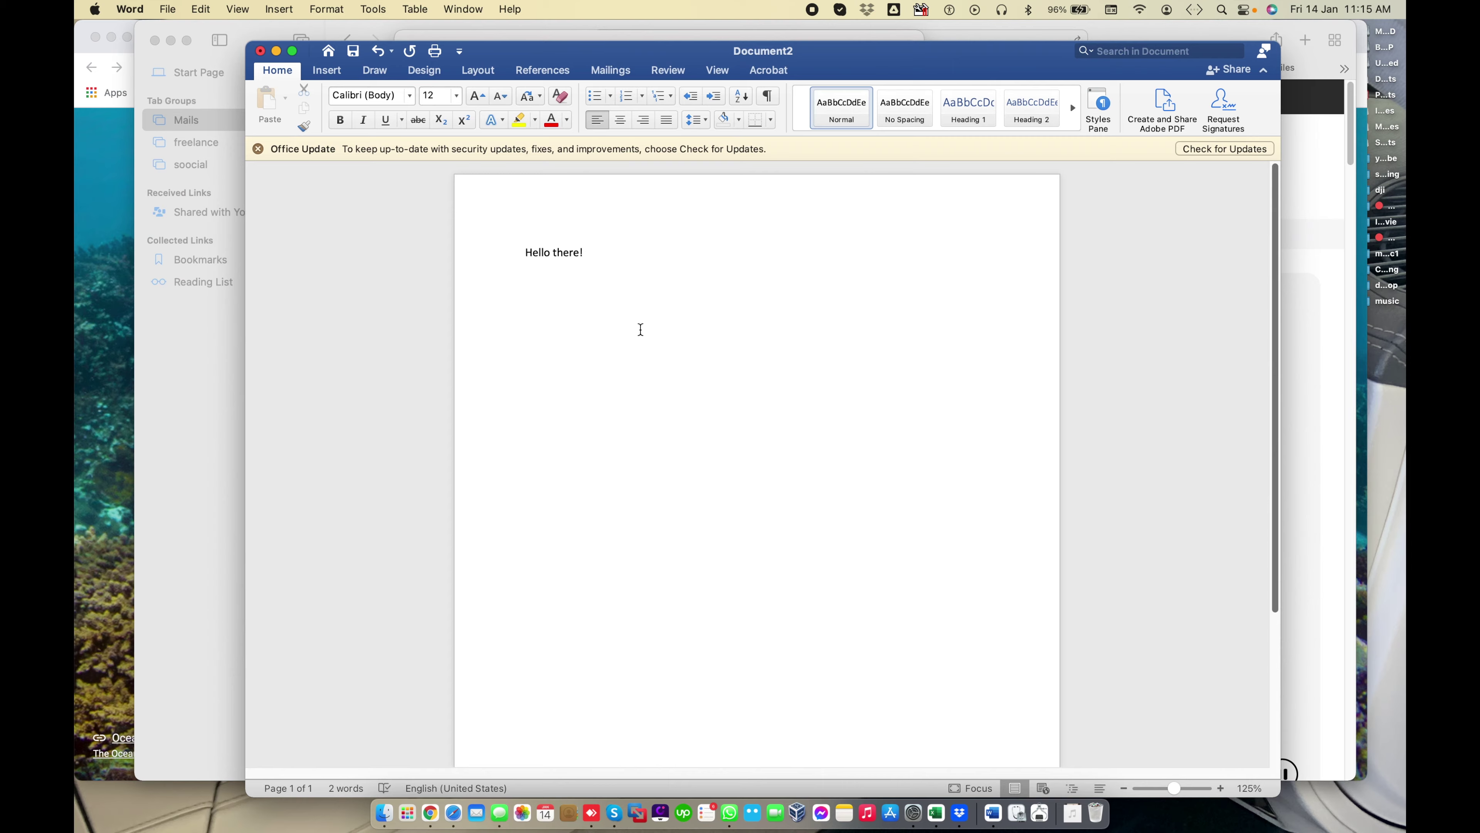
pyautogui.hotkey('ctrl', 'Down')
pyautogui.click(912, 812)
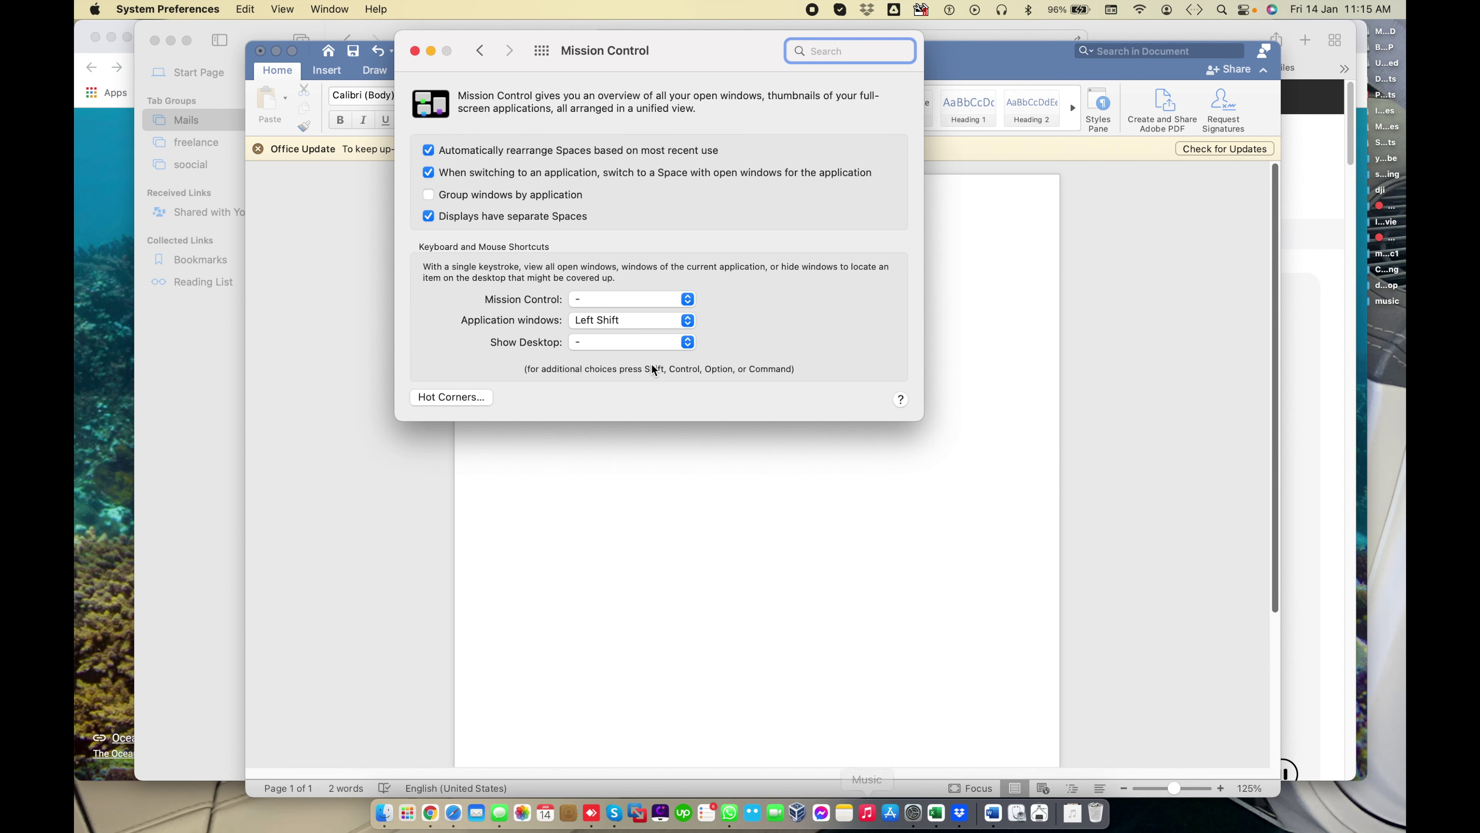
# Step: Clear the Application windows shortcut to '-'
pyautogui.click(648, 324)
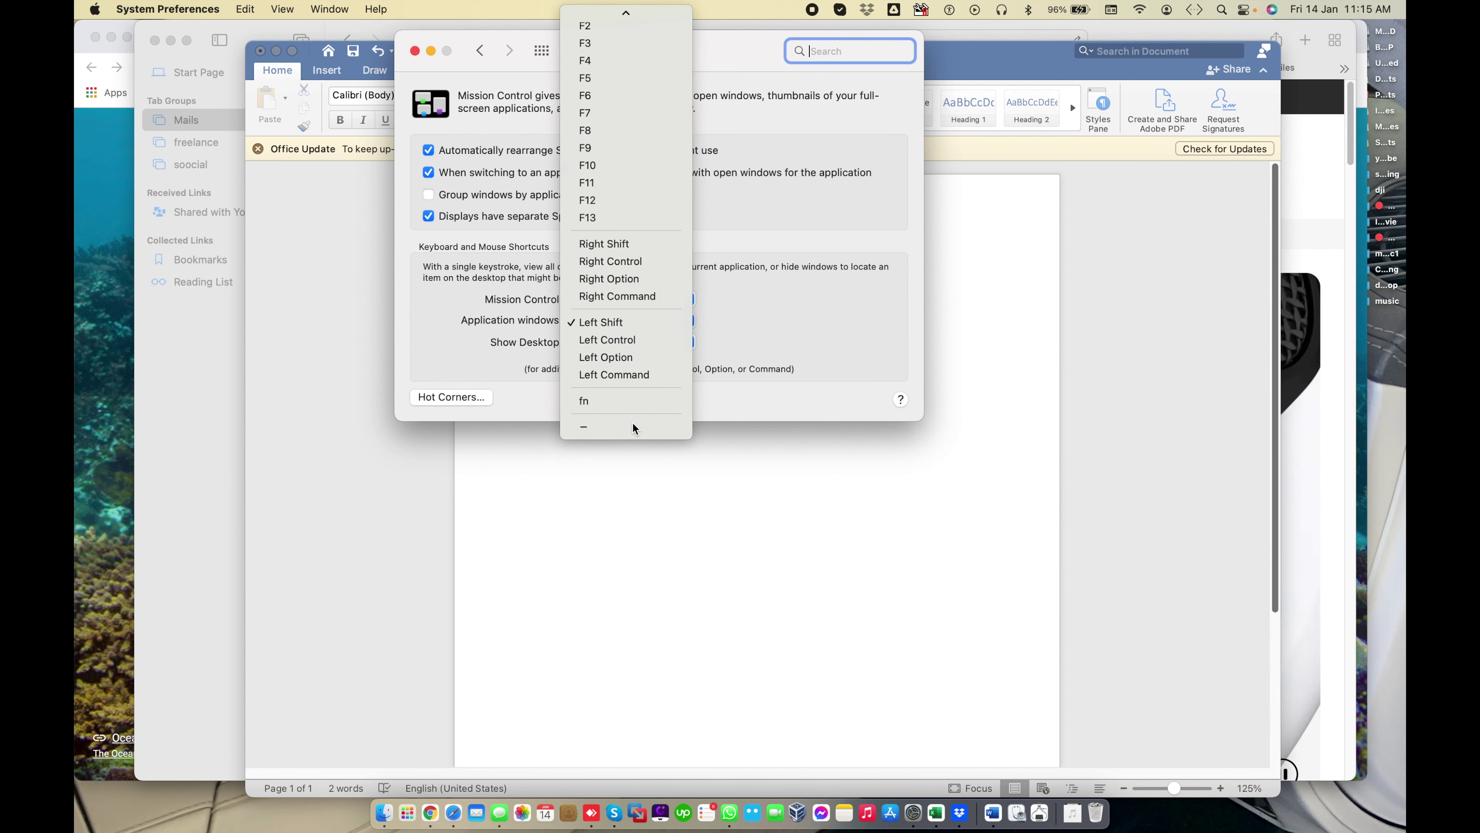
pyautogui.click(640, 398)
pyautogui.click(629, 483)
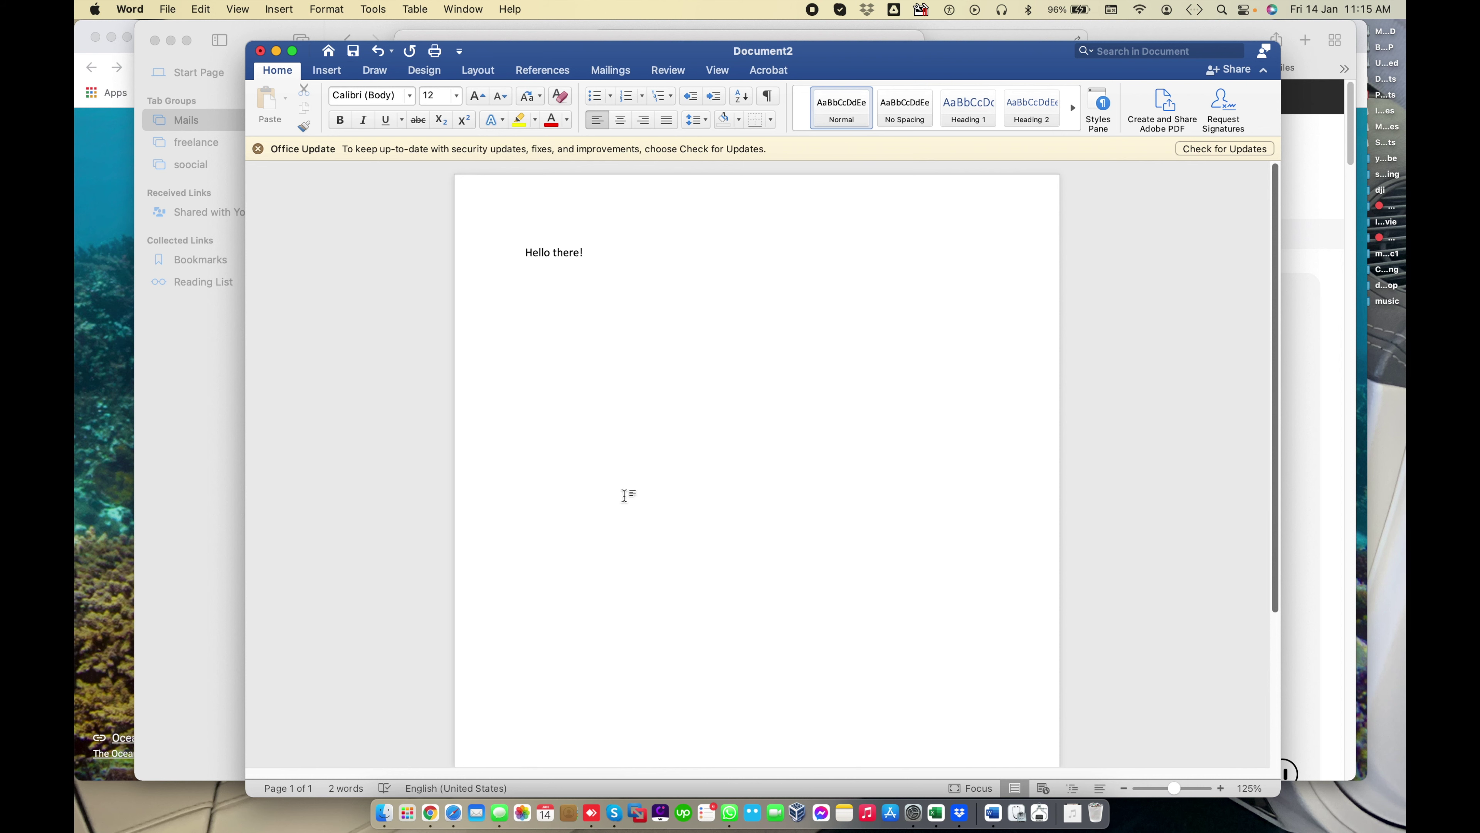
pyautogui.click(913, 808)
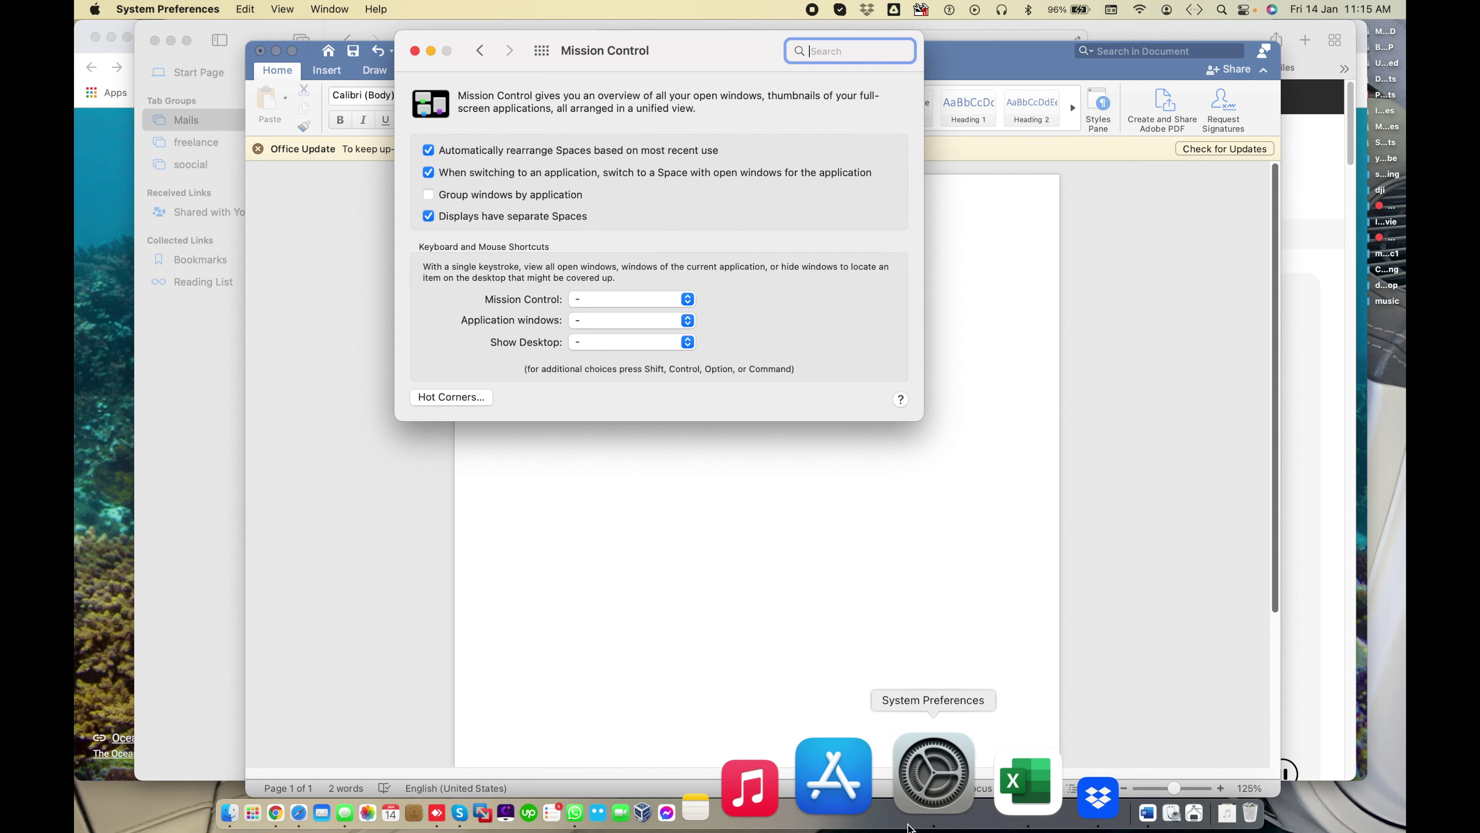
# Step: Assign Left Command to Show Desktop and test that it reveals the desktop
pyautogui.click(616, 346)
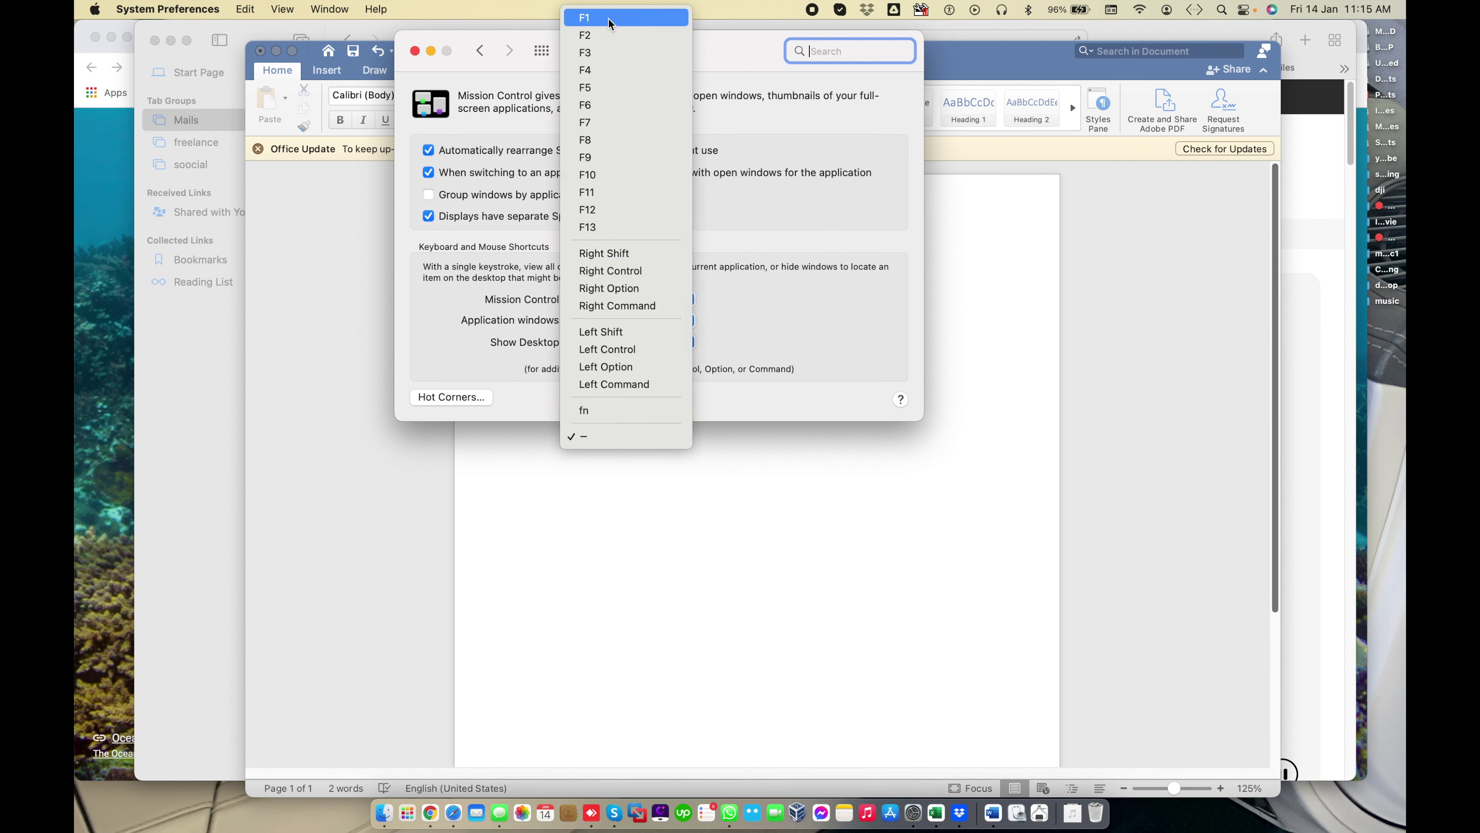
pyautogui.click(521, 372)
pyautogui.click(636, 350)
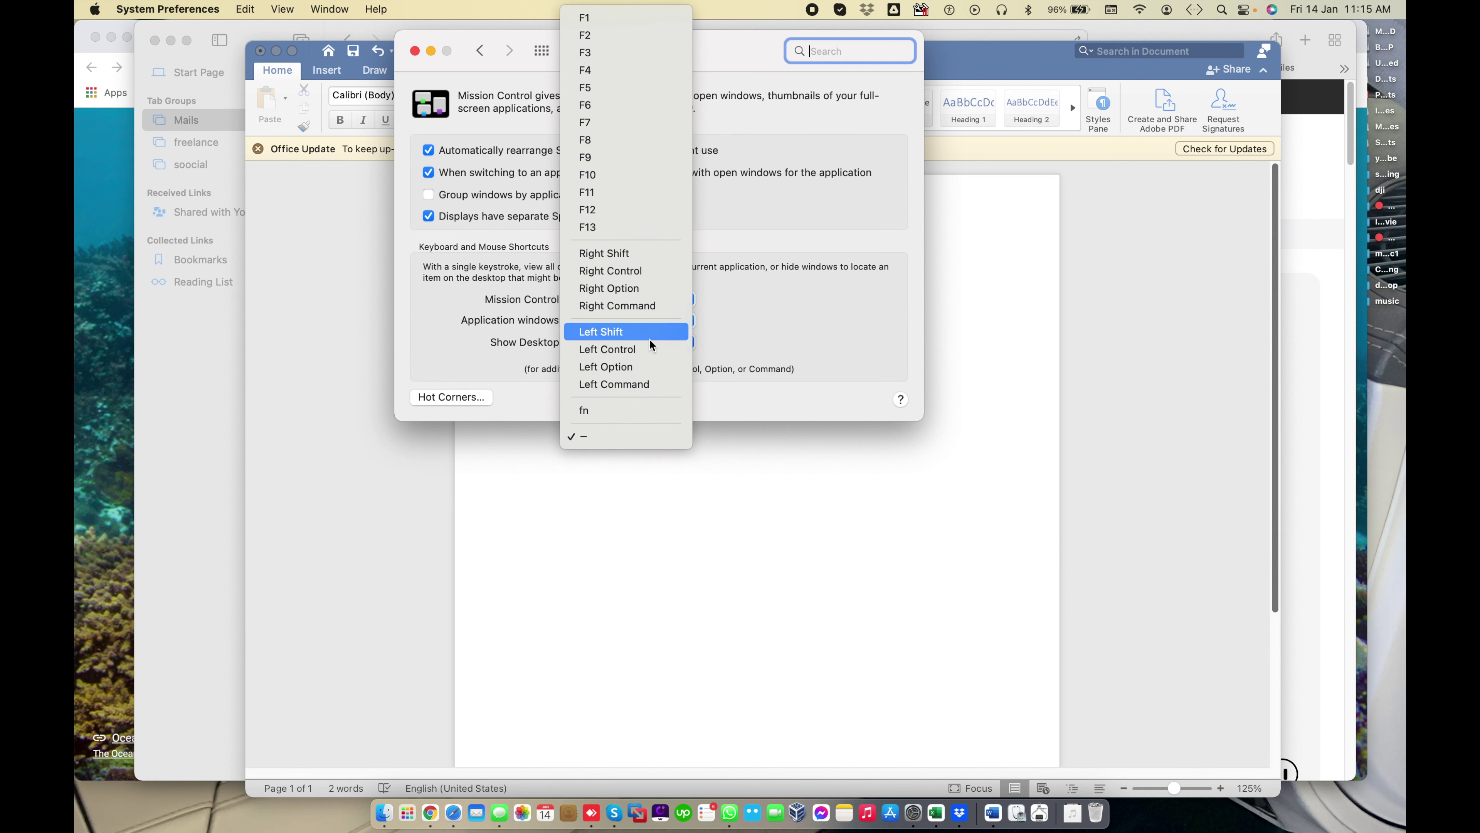
pyautogui.click(637, 385)
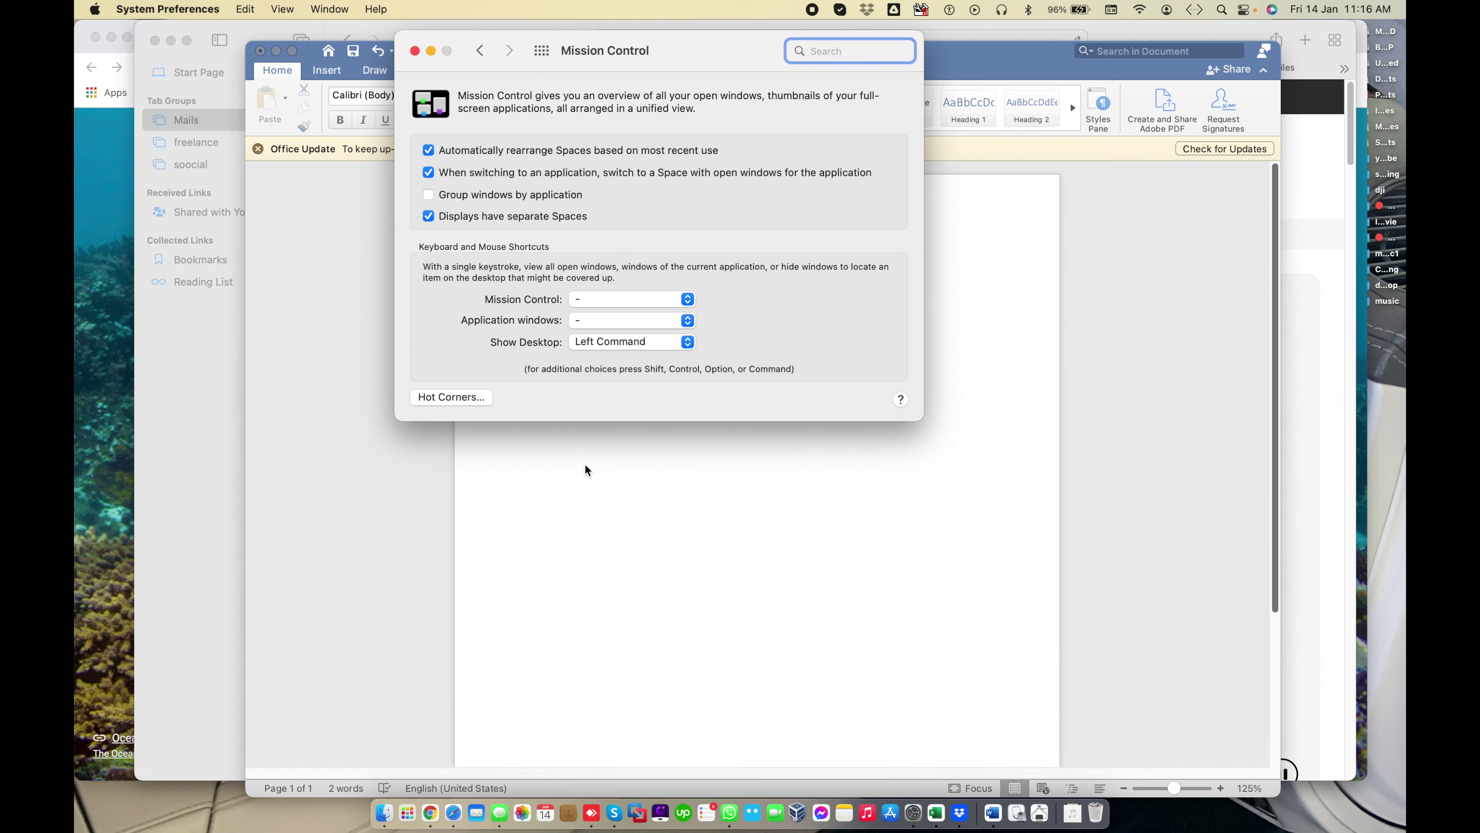
pyautogui.press('super')
pyautogui.press('super')
pyautogui.press('super')
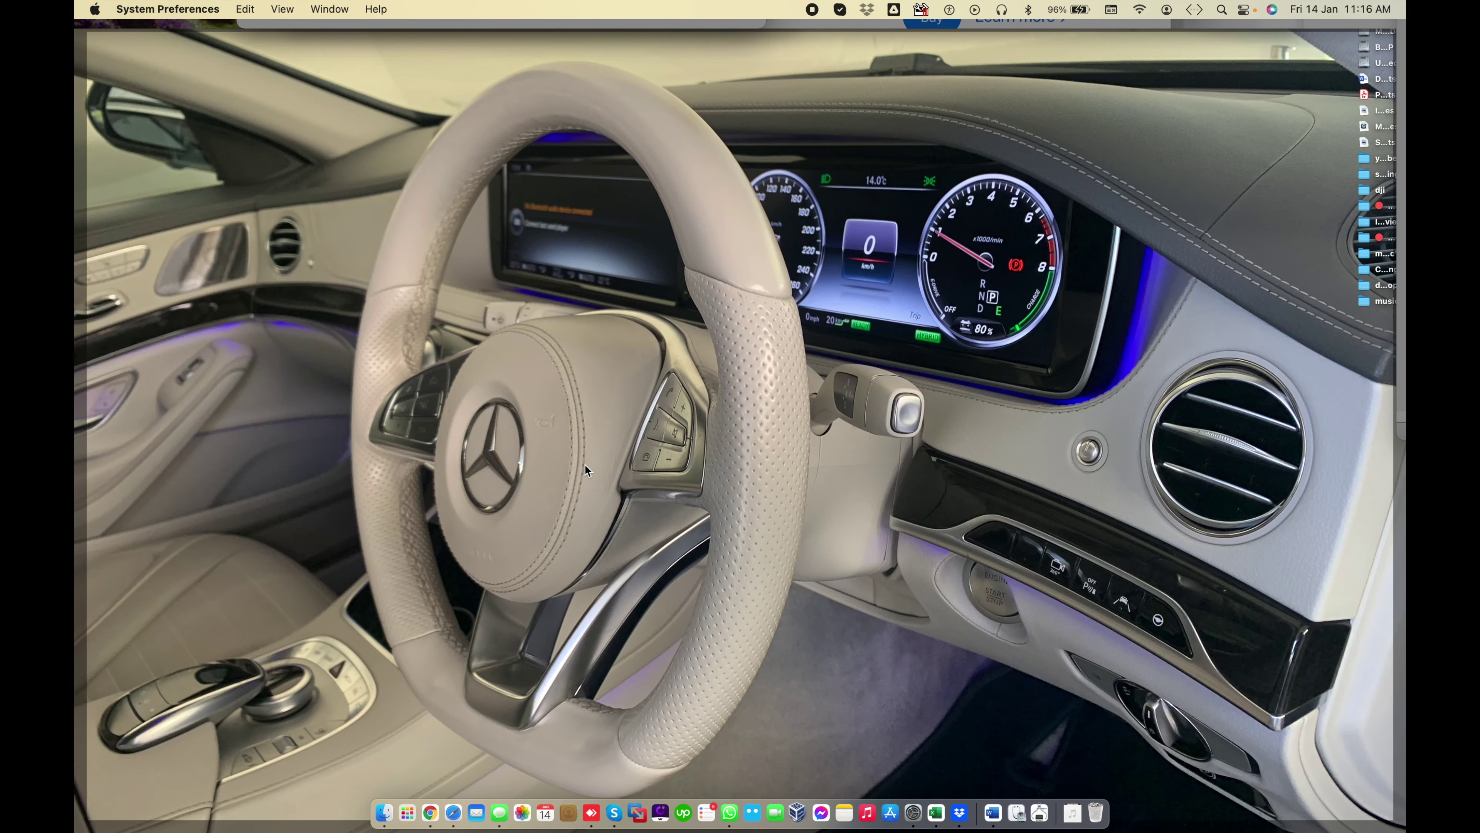
pyautogui.press('super')
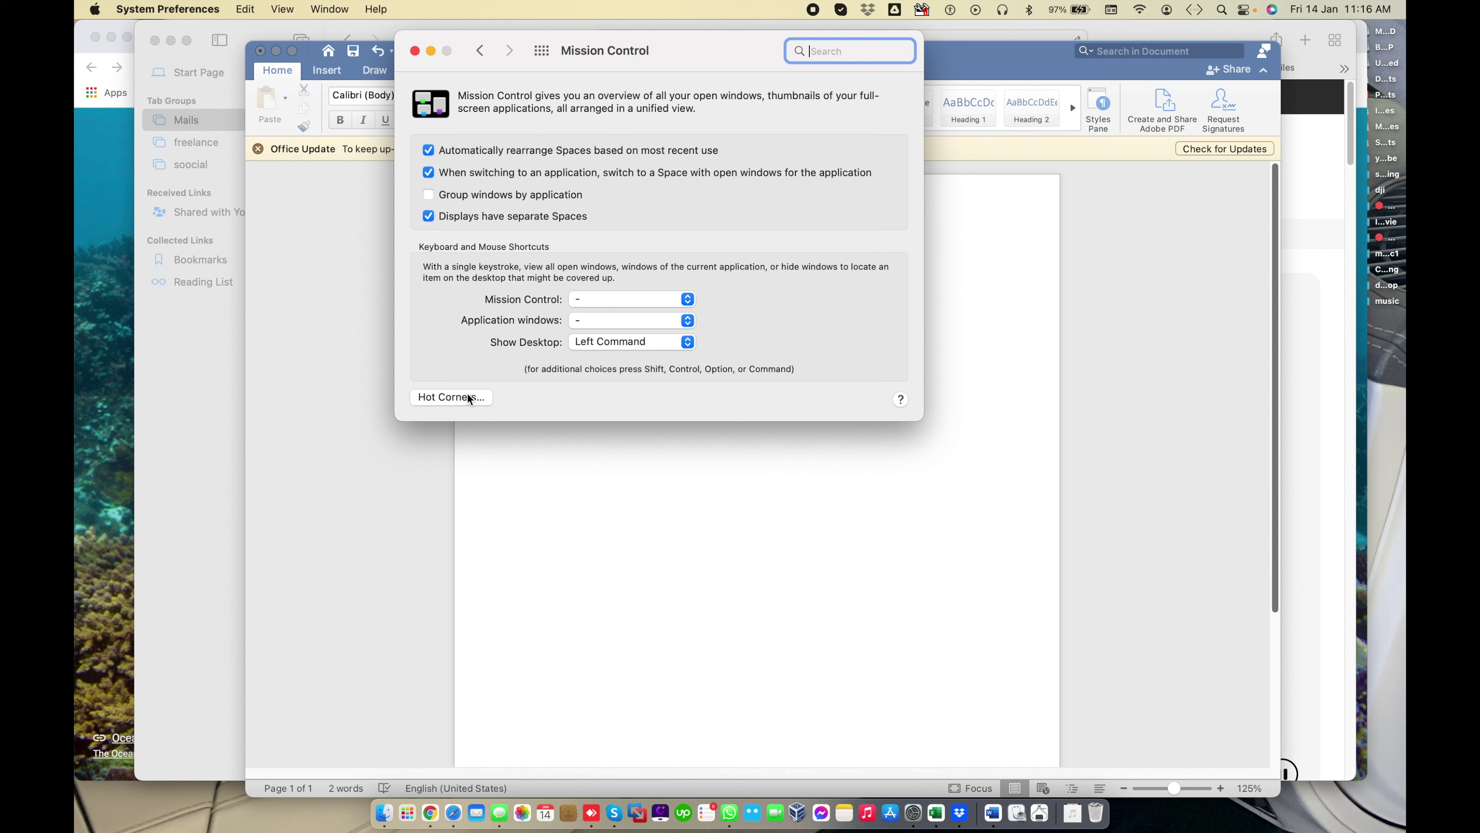
# Step: Set the top-left hot corner to Quick Note
pyautogui.click(440, 398)
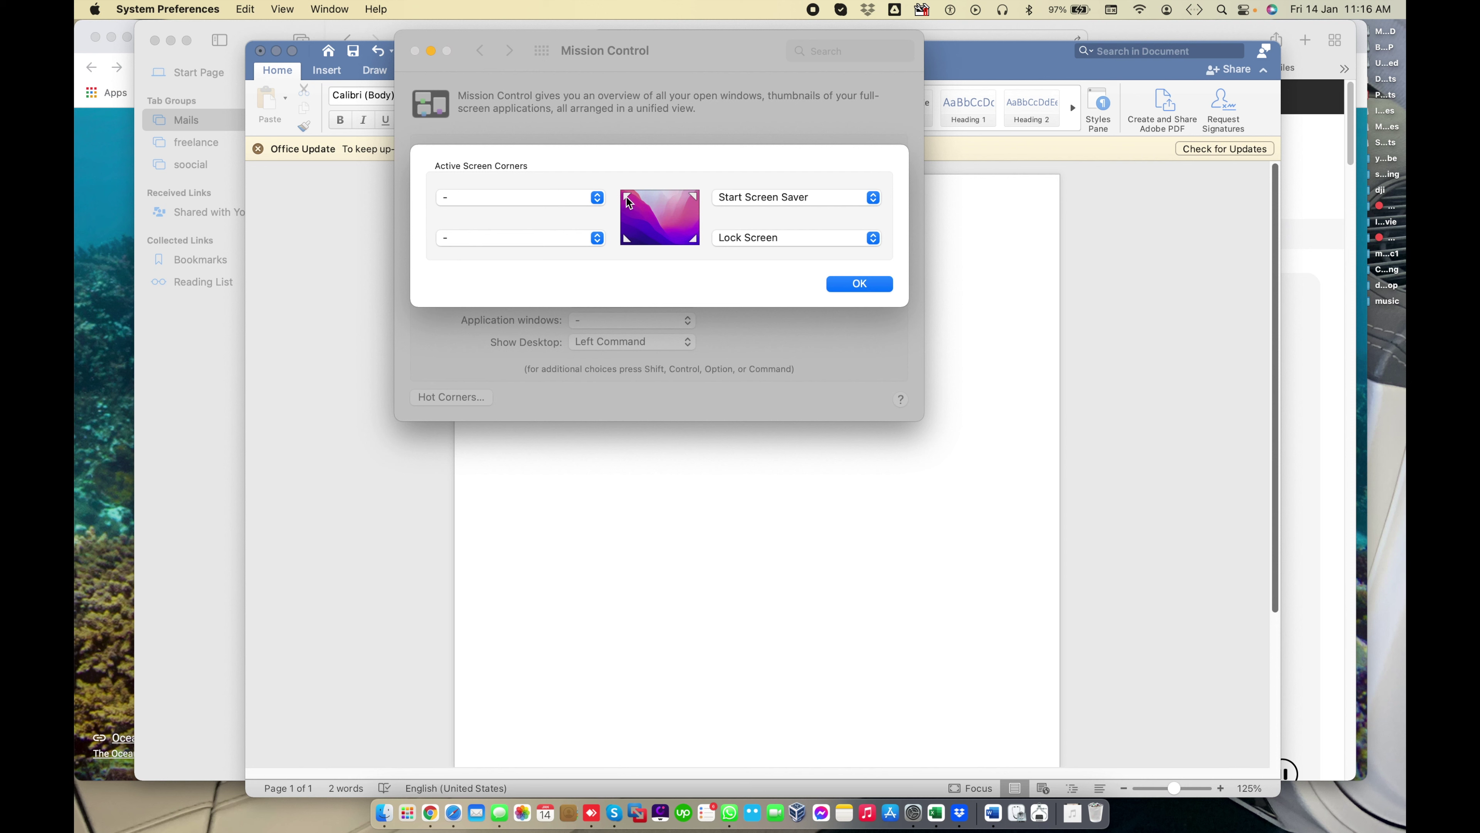
pyautogui.click(591, 195)
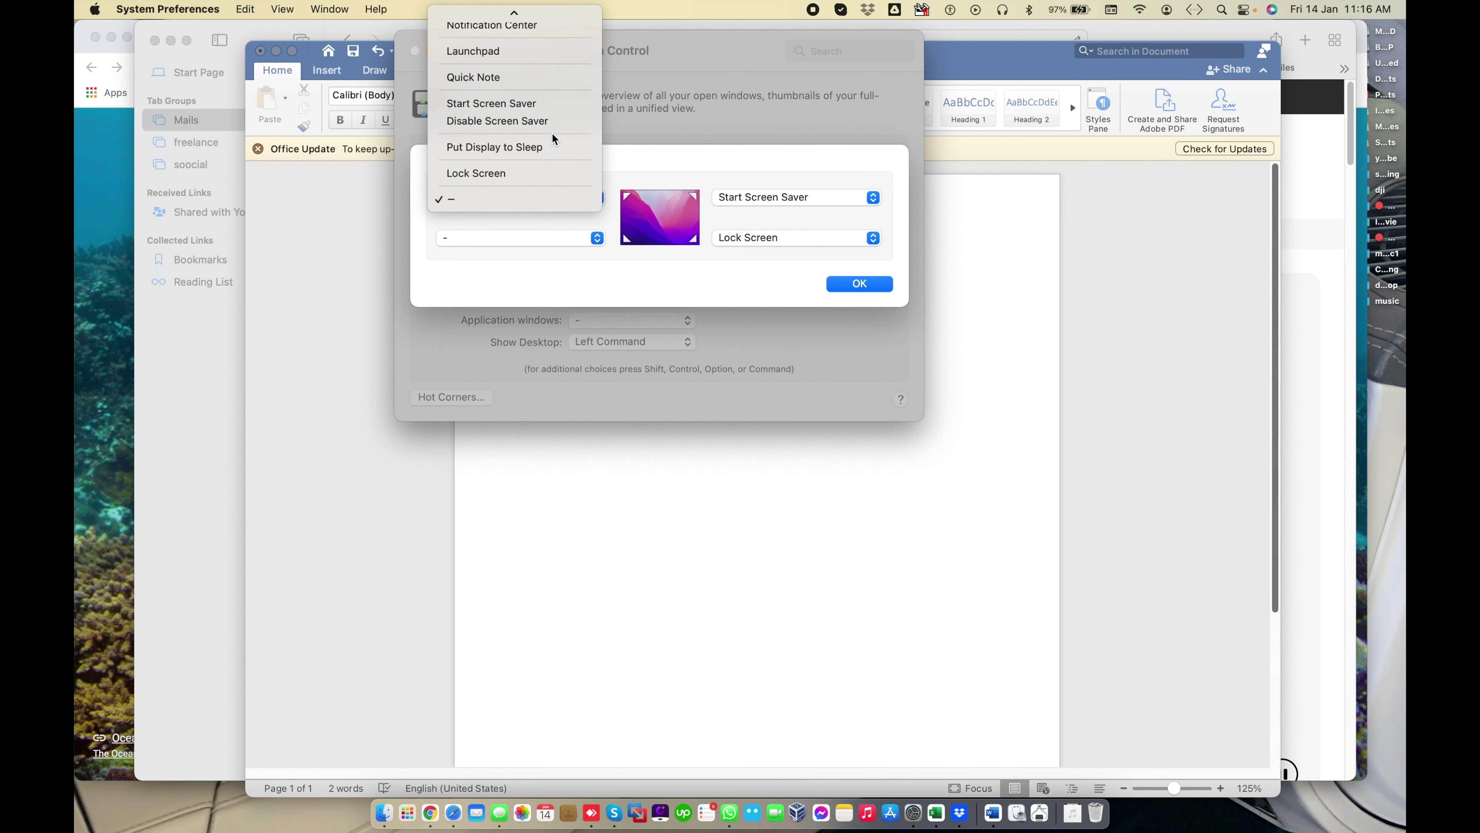
pyautogui.scroll(2, 541, 48)
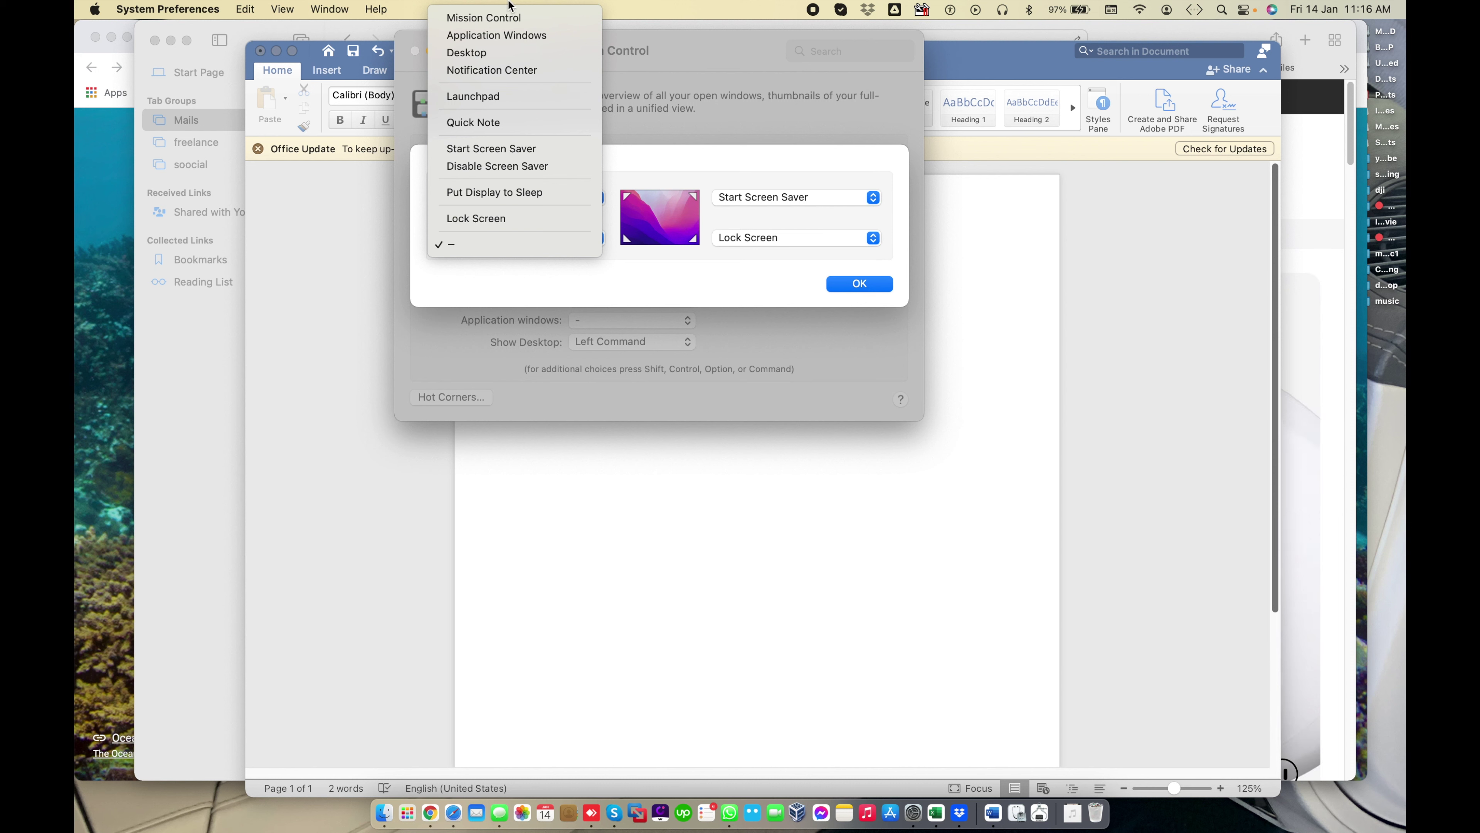
pyautogui.click(518, 128)
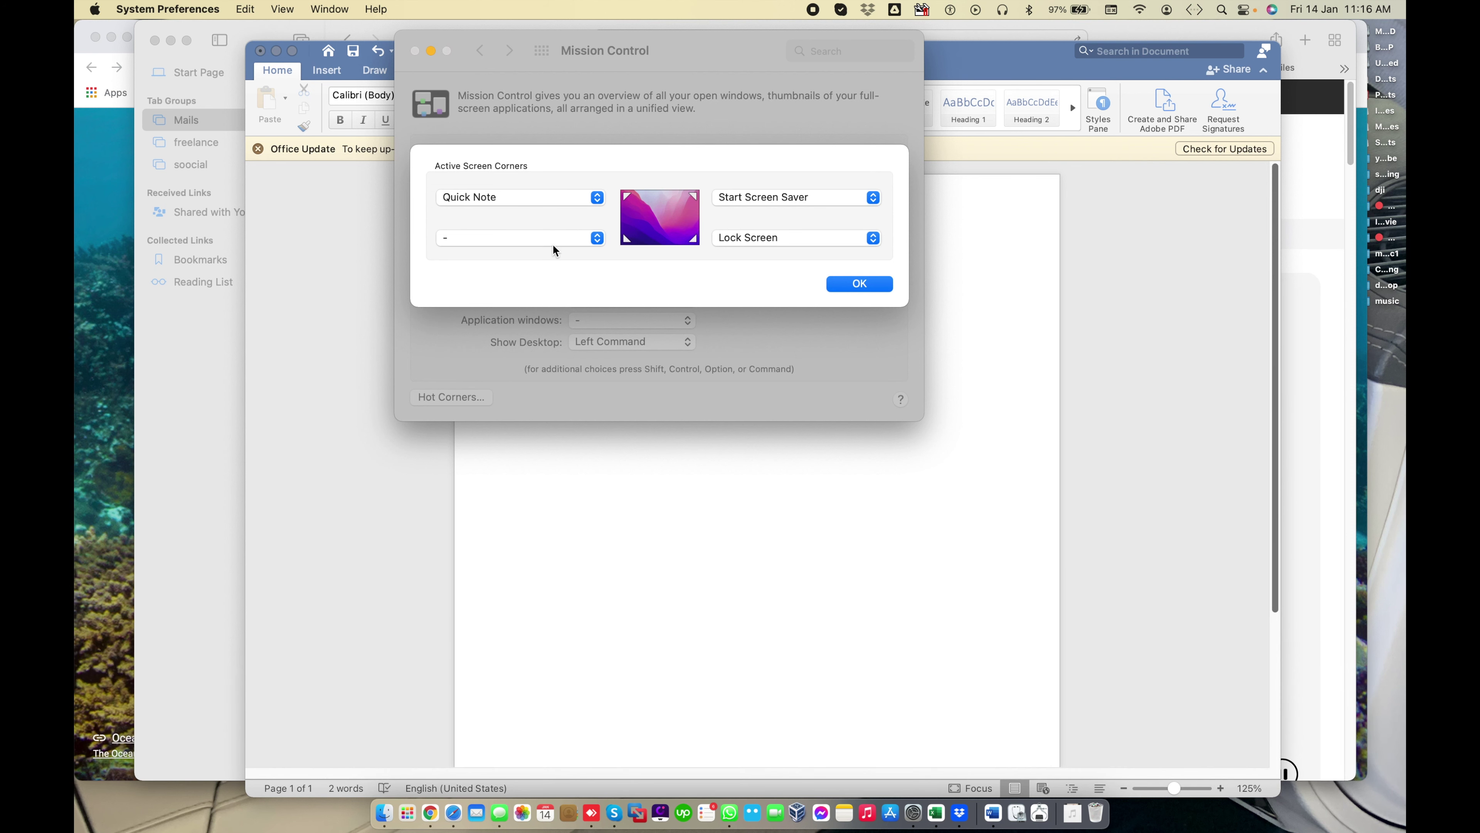
pyautogui.click(852, 285)
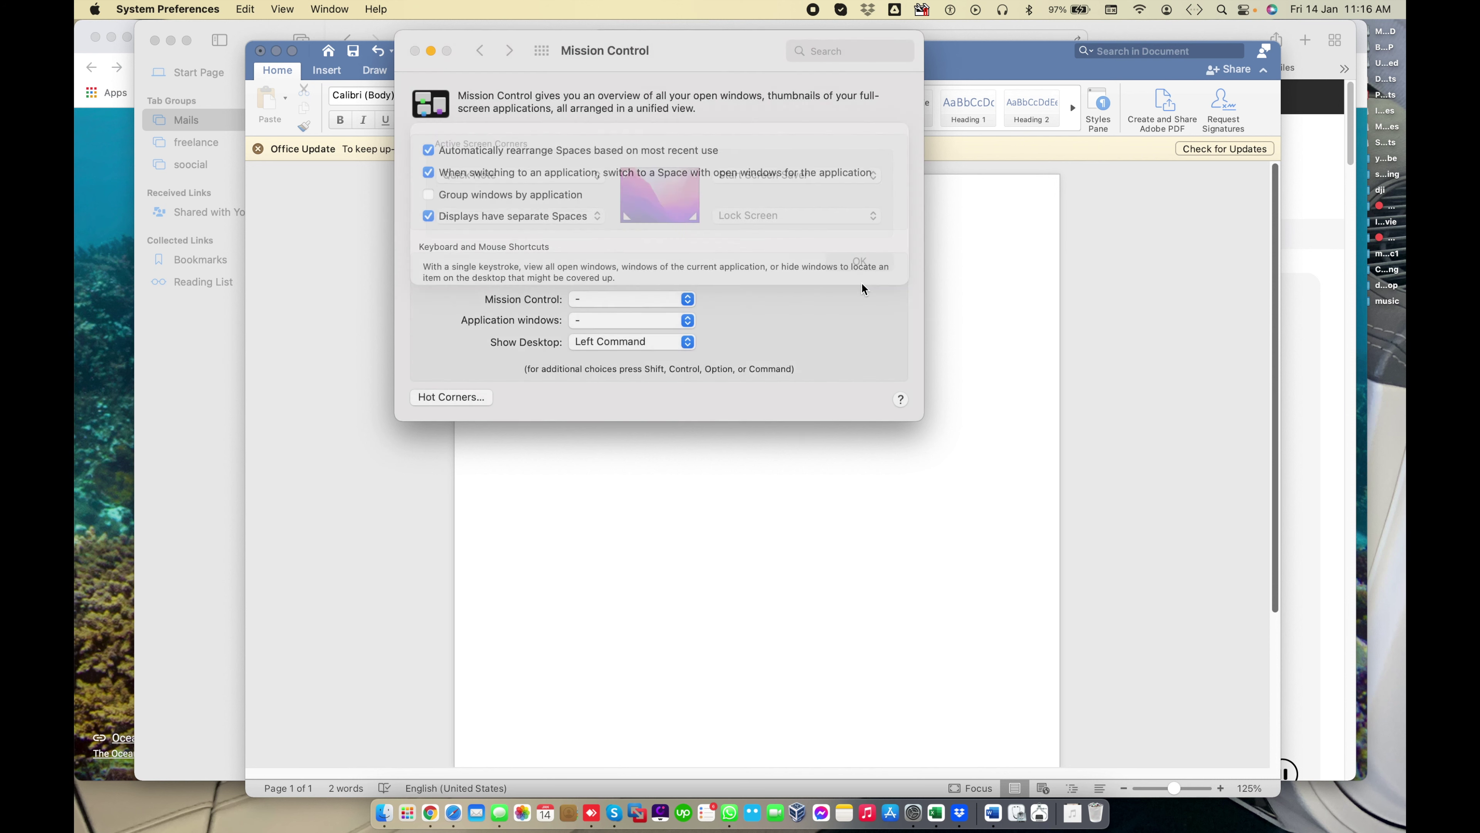
# Step: Test the Quick Note hot corner in the screen's top-left
pyautogui.click(75, 5)
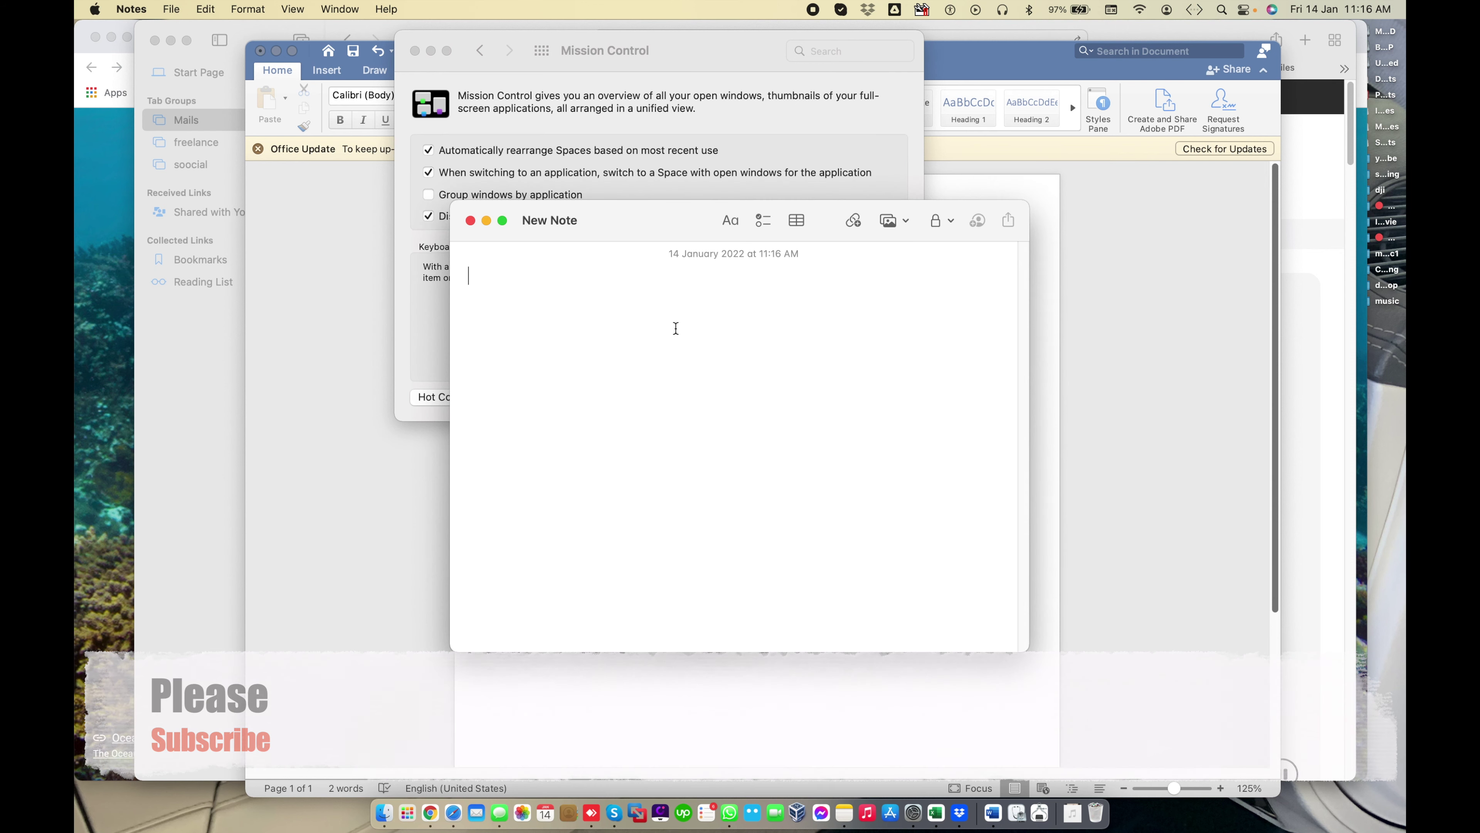
pyautogui.click(470, 222)
pyautogui.click(466, 399)
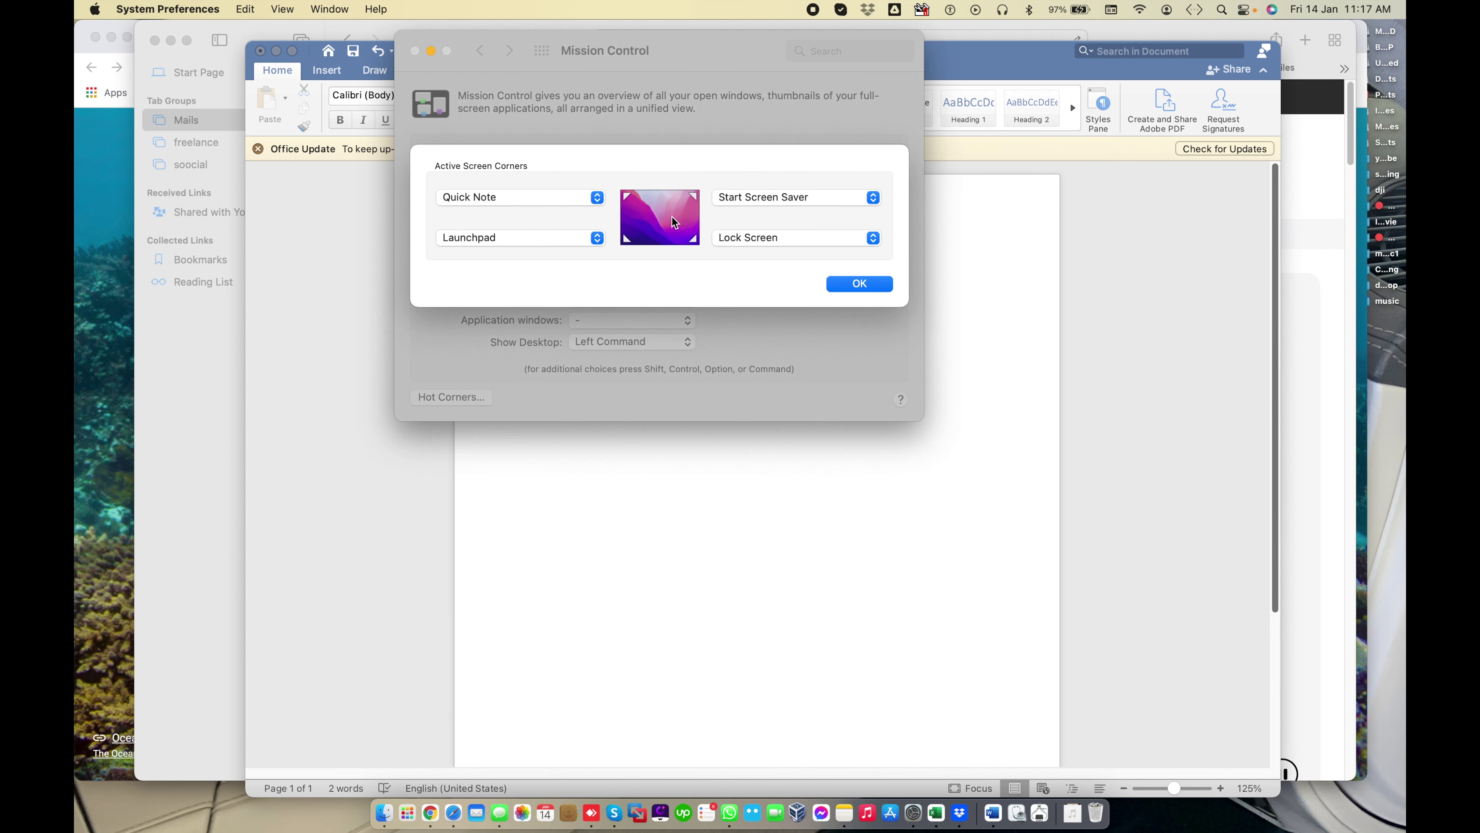
# Step: Keep Lock Screen bottom-right and Start Screen Saver top-right, and confirm the hot corners
pyautogui.click(844, 243)
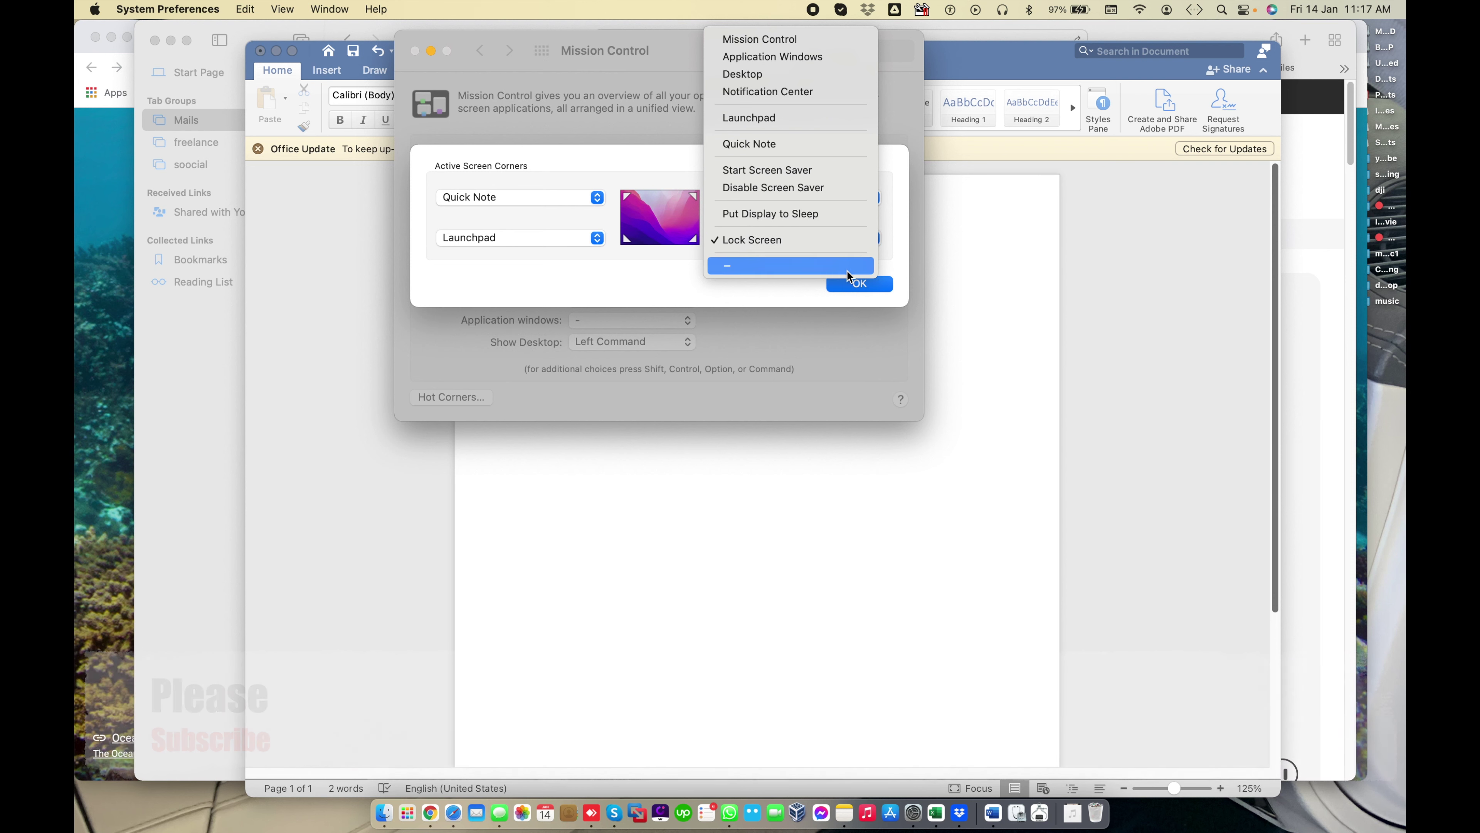
pyautogui.click(732, 297)
pyautogui.click(798, 201)
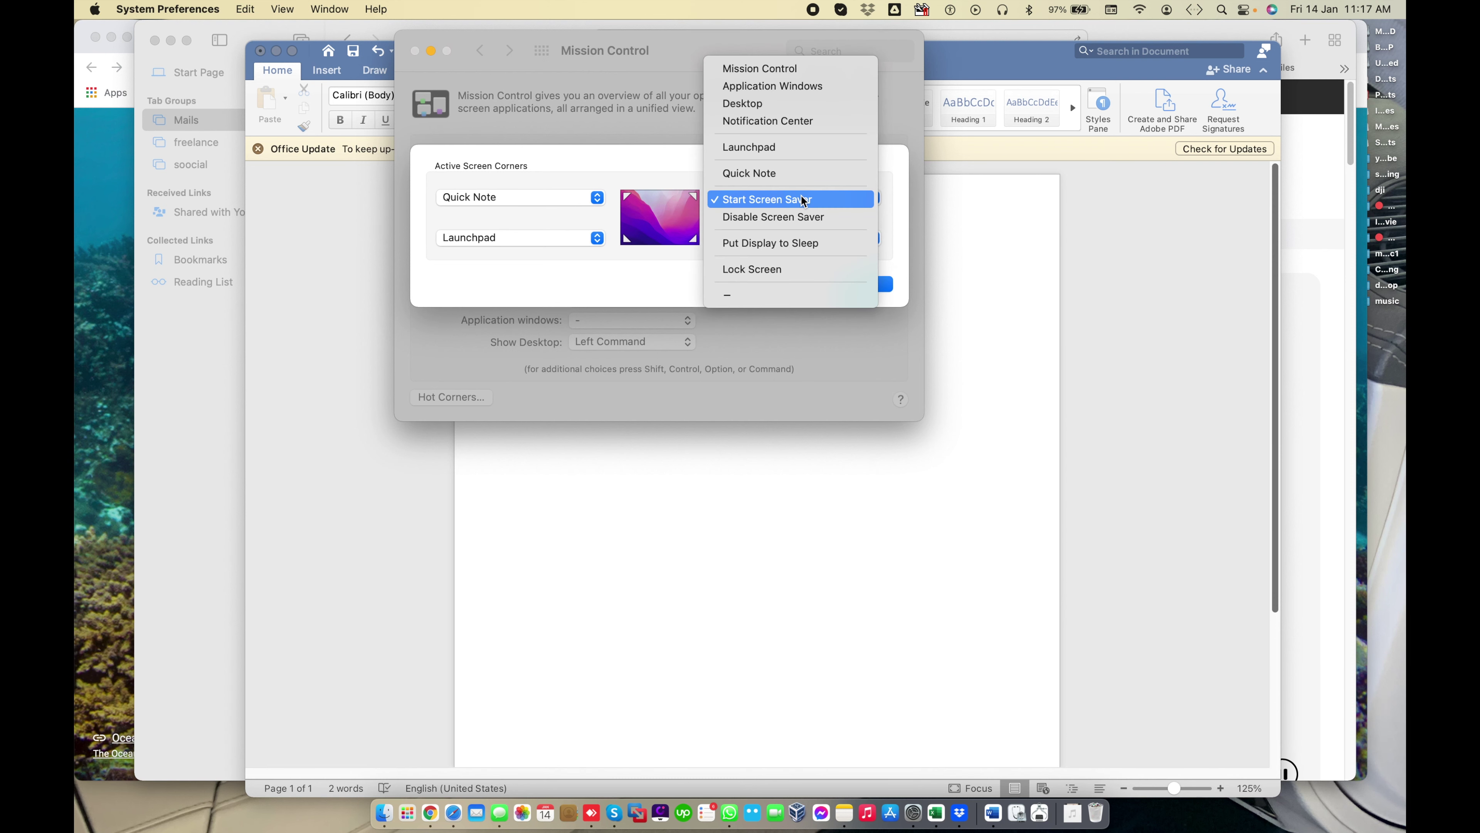
pyautogui.click(666, 288)
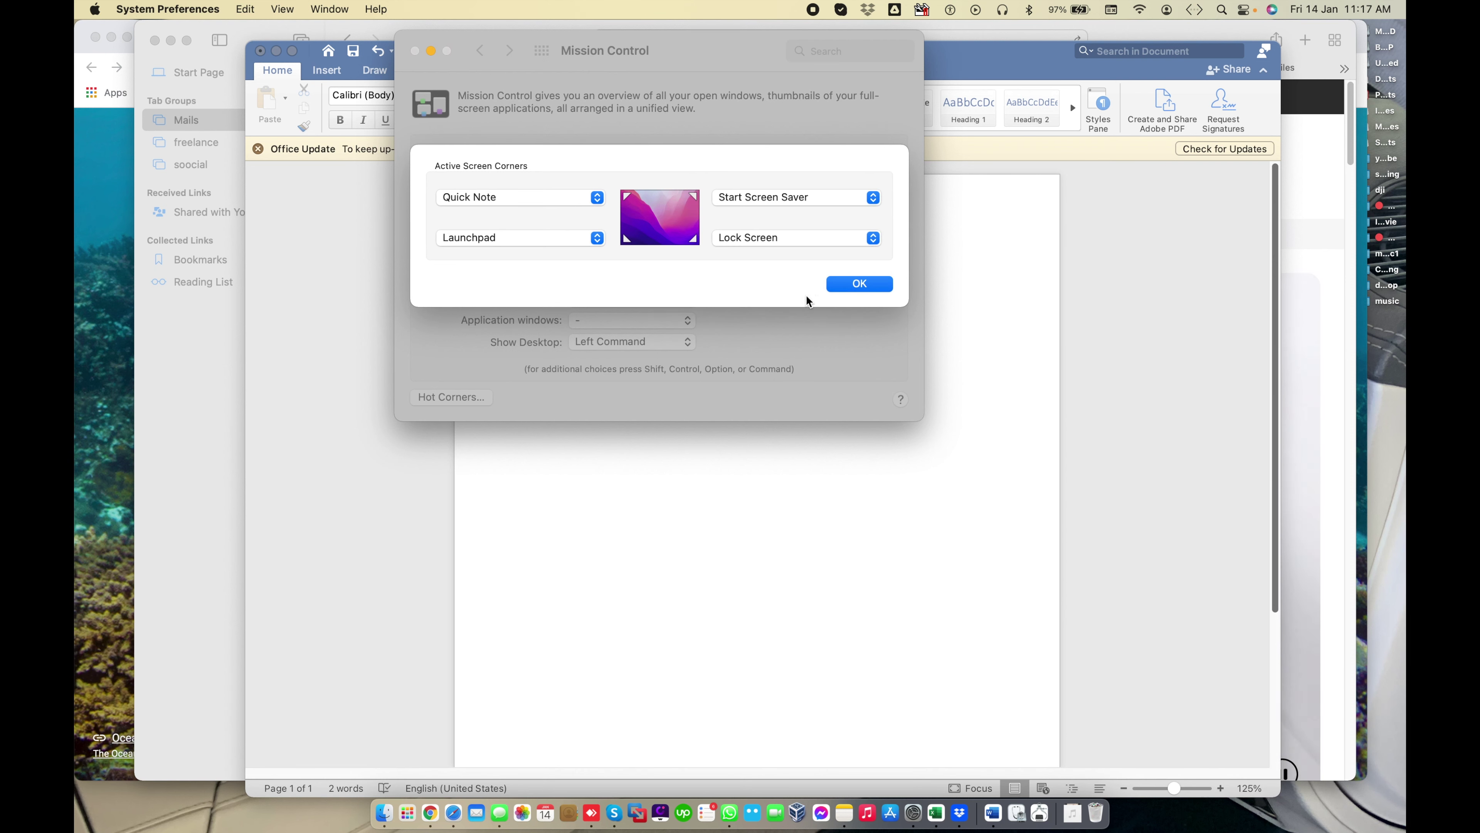
pyautogui.click(861, 284)
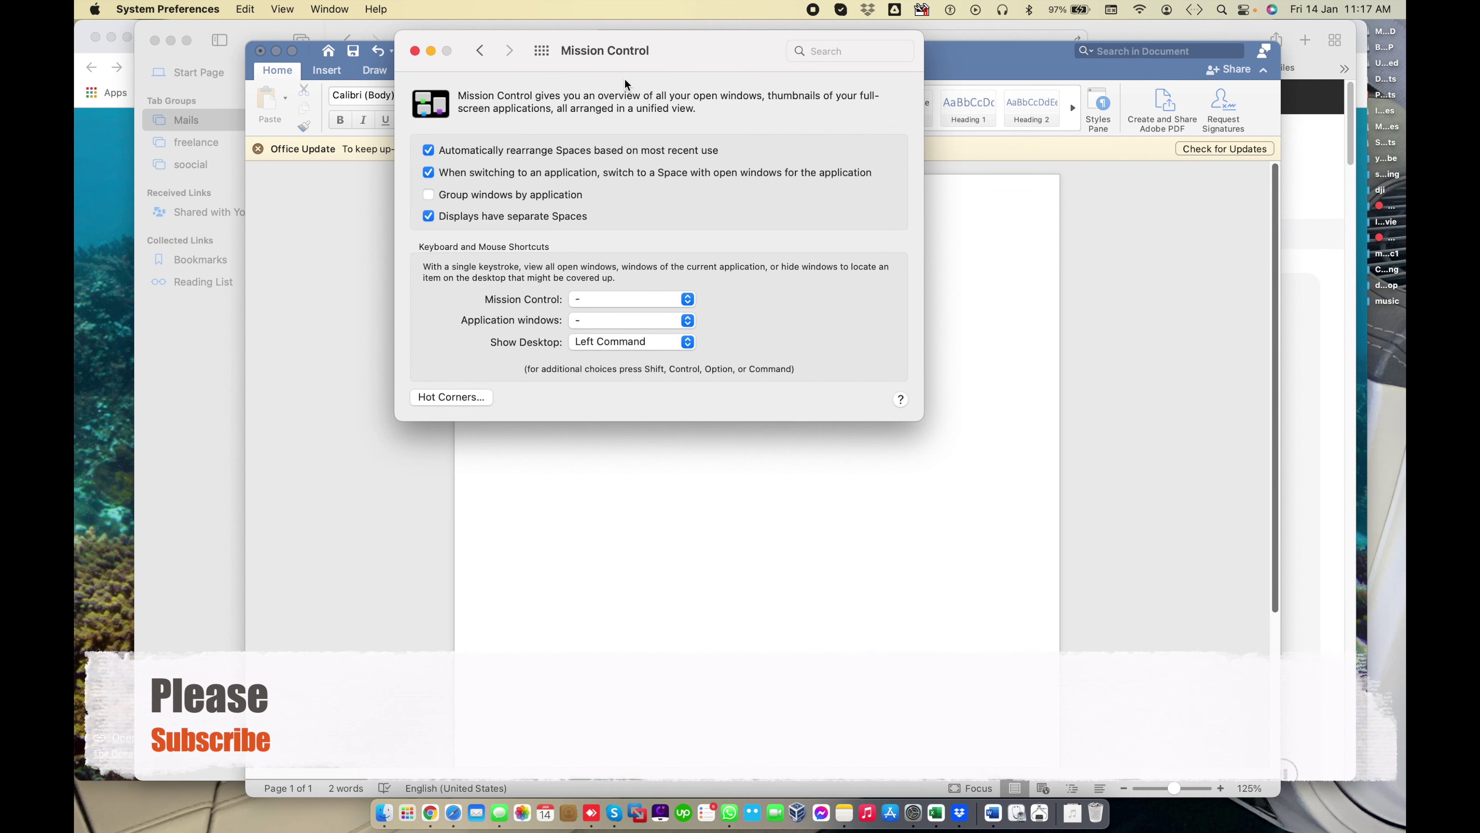